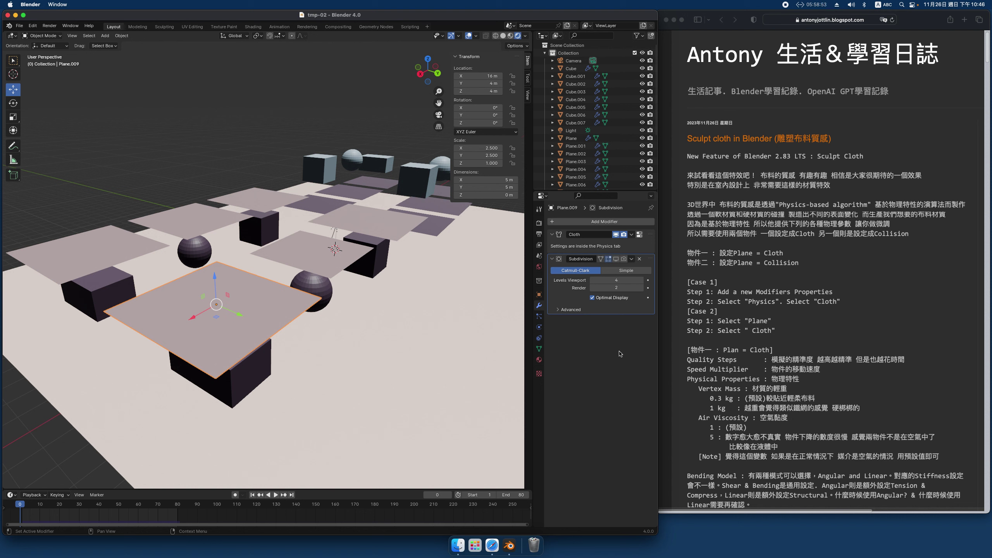
Step: Show Plane.009's Cloth physics settings: Quality Steps 5, Vertex Mass 0.3 kg, Angular bending
click(539, 327)
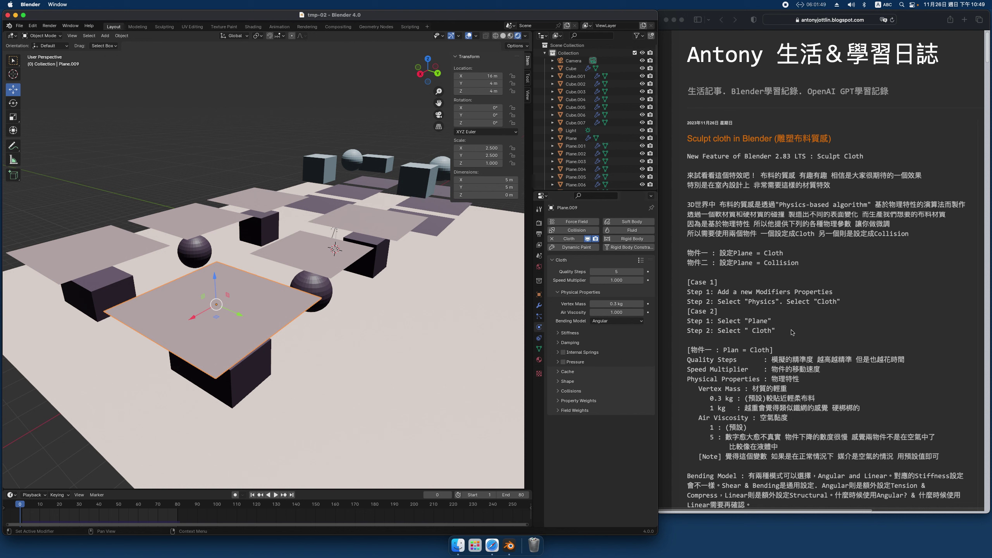
Step: Select Cube.004 beneath the cloth to show its Collision settings (Damping 0.100, Friction 5.000)
click(249, 374)
click(243, 330)
click(247, 382)
click(235, 341)
click(246, 373)
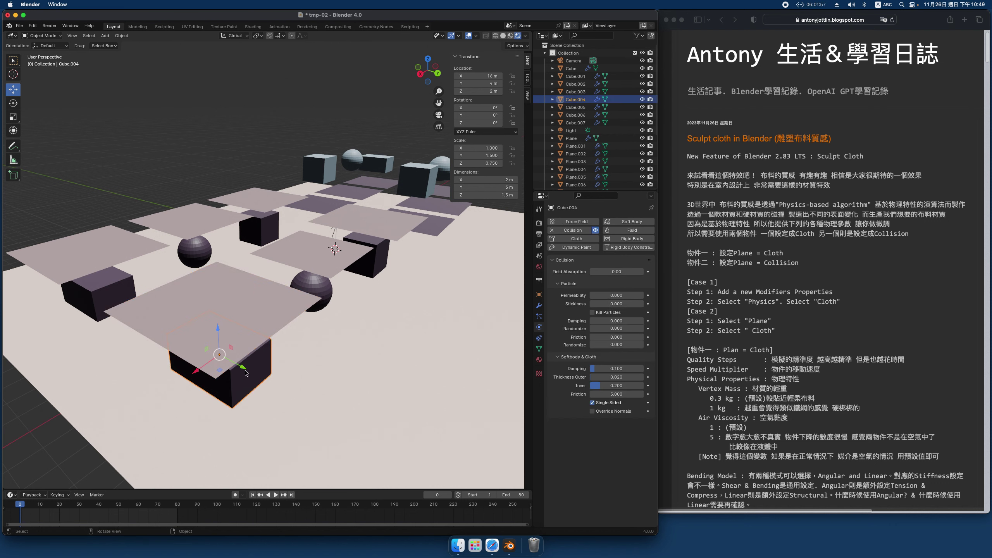
click(246, 325)
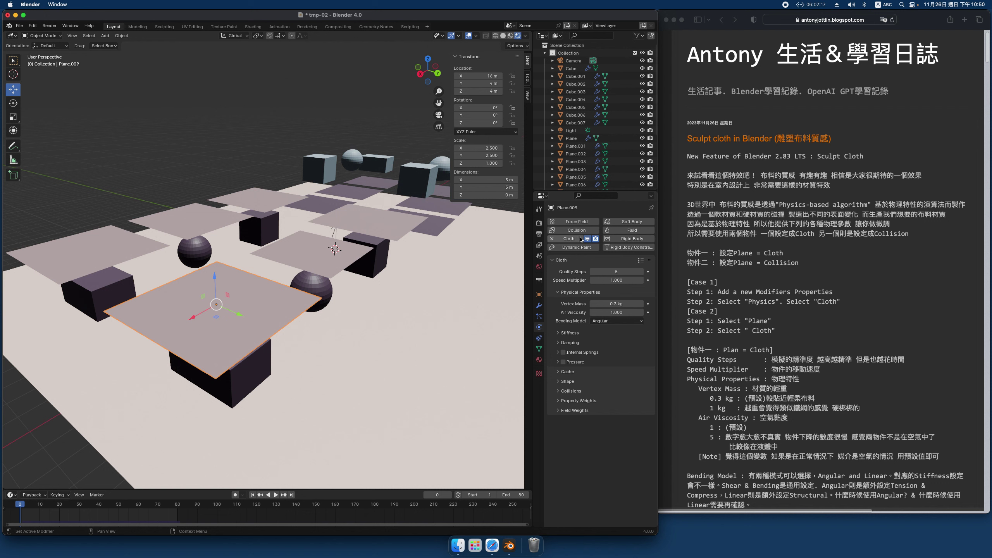
click(246, 381)
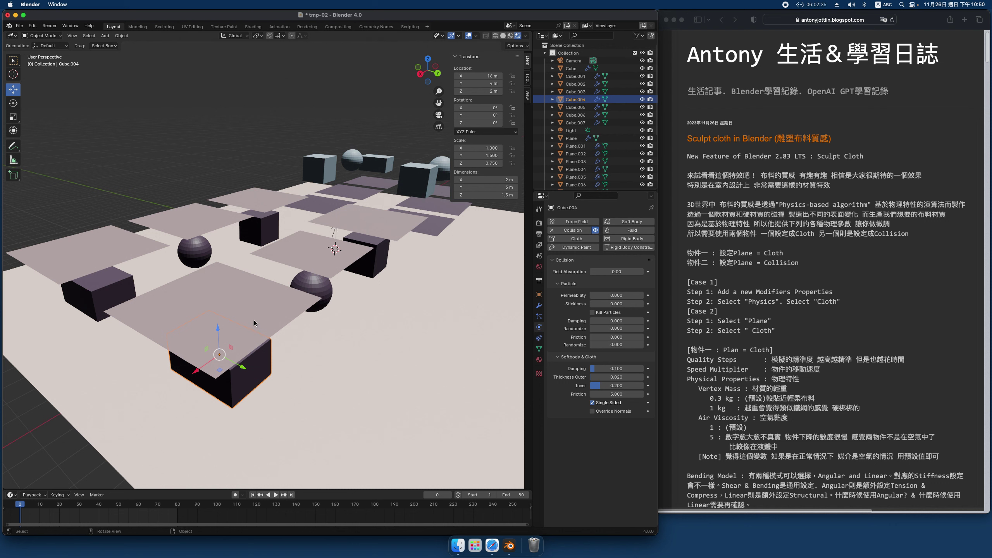
Step: Reselect Plane.009 after briefly checking Cube.004, bringing its Cloth settings back
click(251, 335)
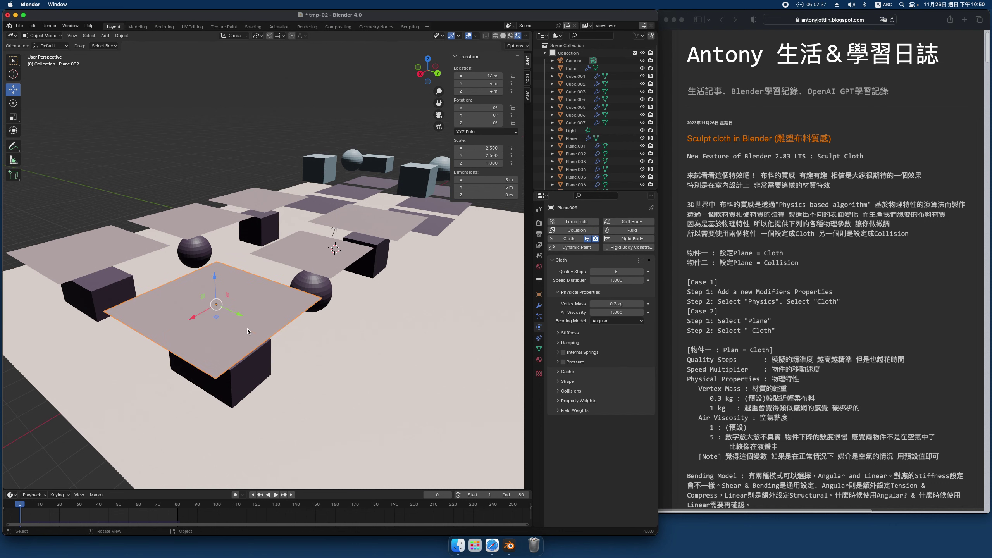
click(258, 373)
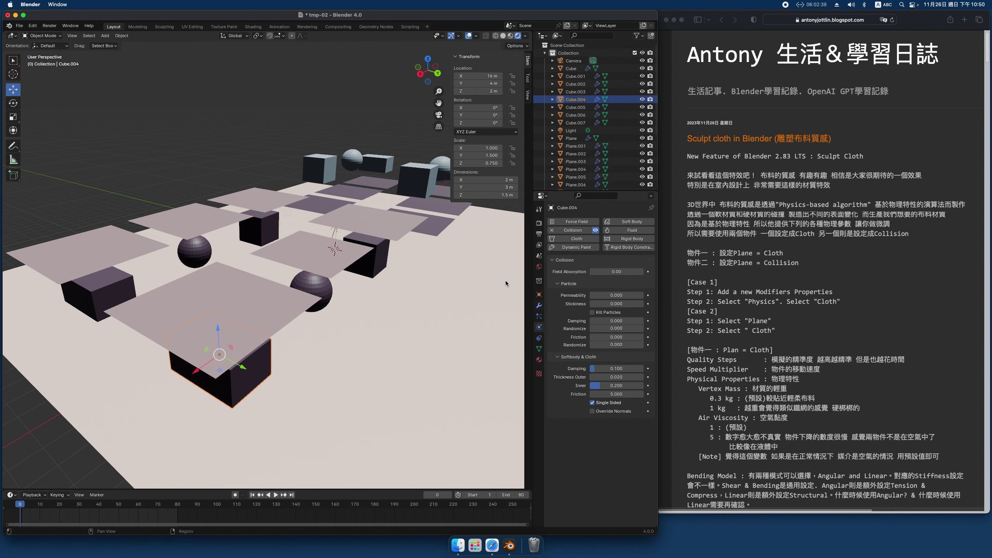
click(255, 316)
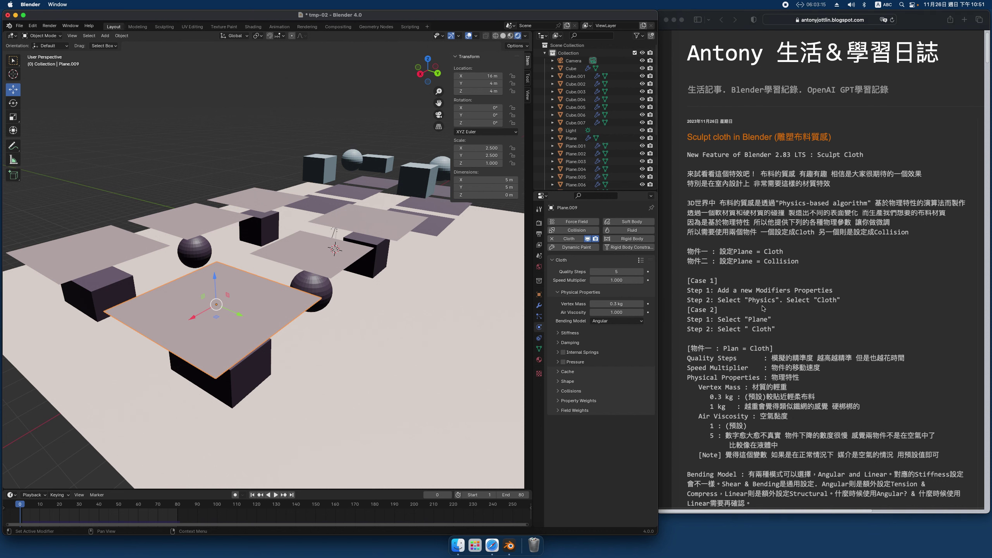
scroll(763, 309, down, 3)
scroll(763, 309, down, 5)
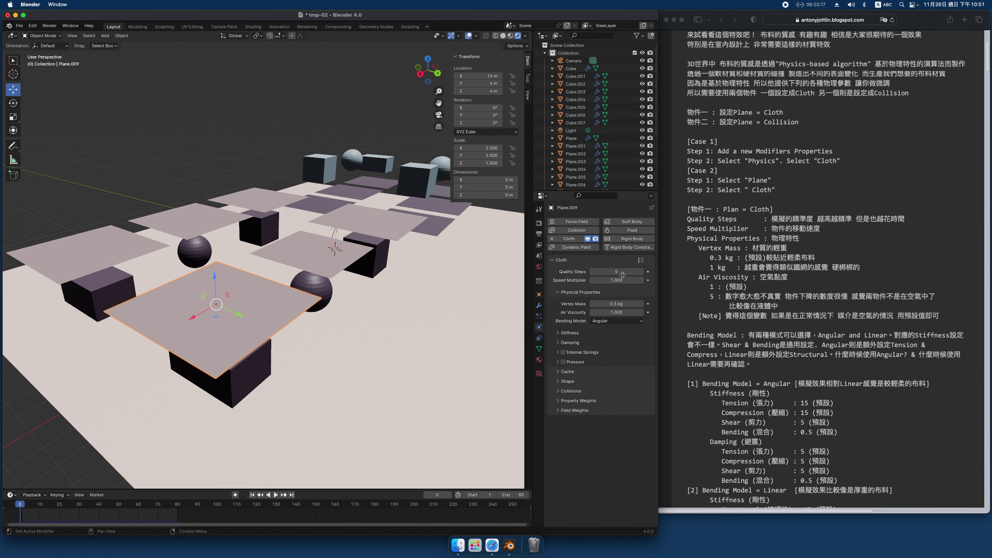
scroll(702, 293, down, 2)
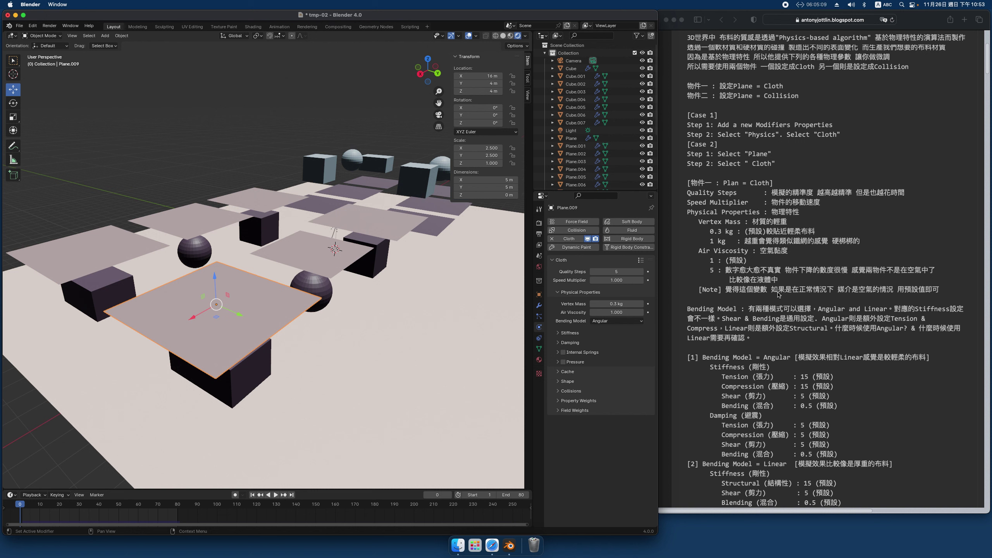
click(593, 333)
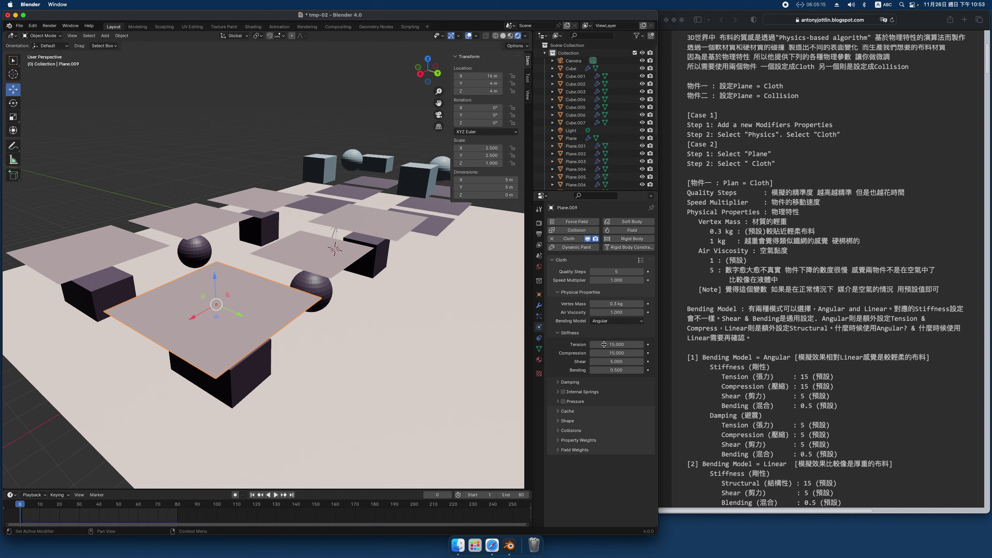
click(596, 383)
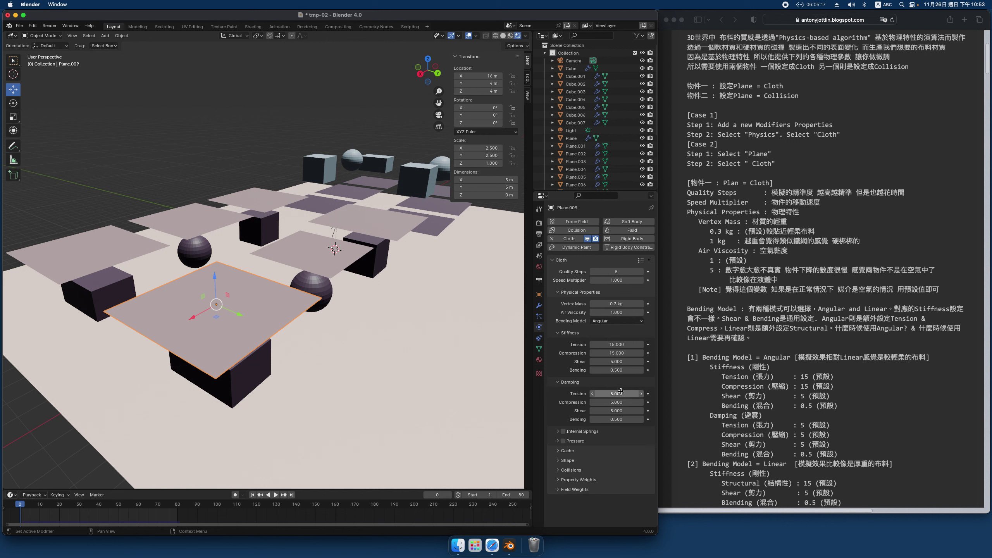
click(616, 321)
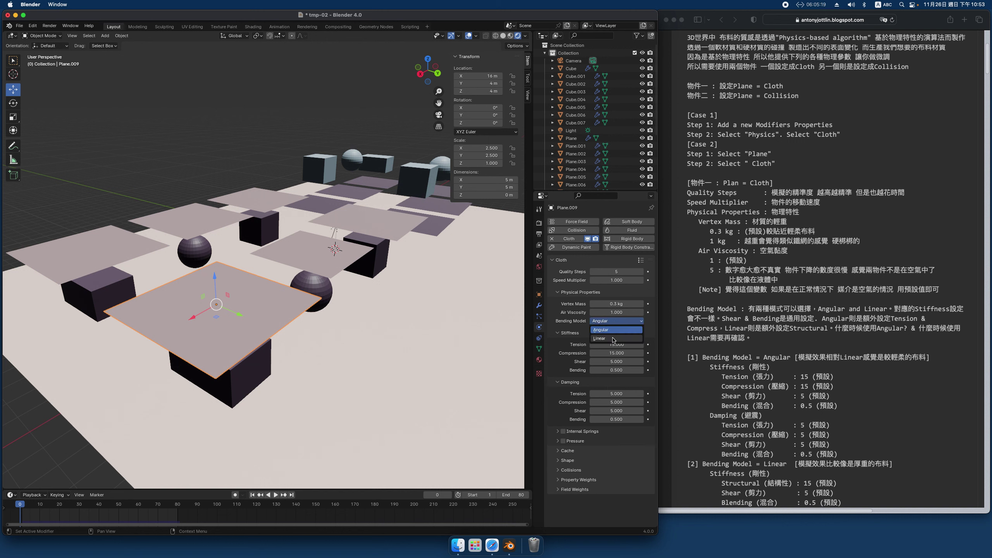
click(613, 339)
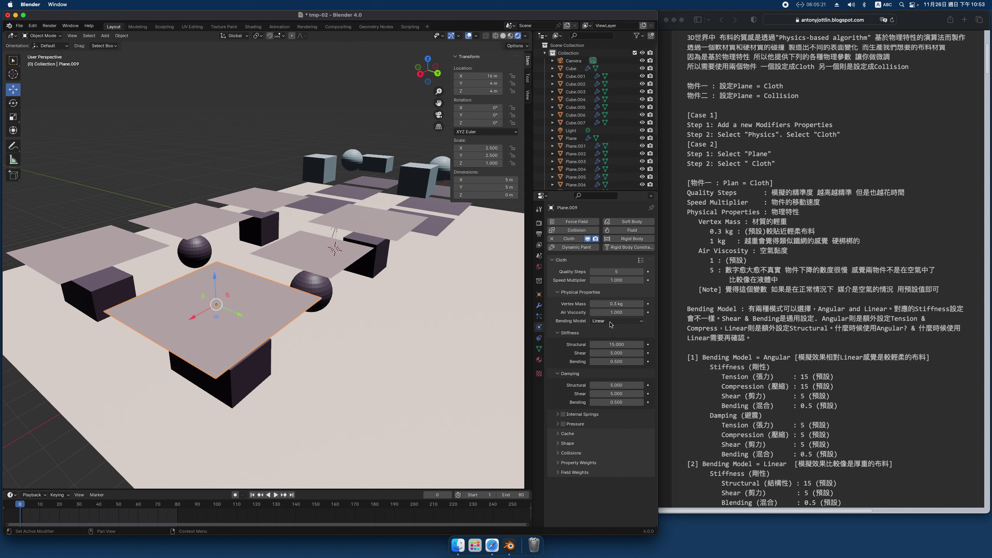
click(611, 323)
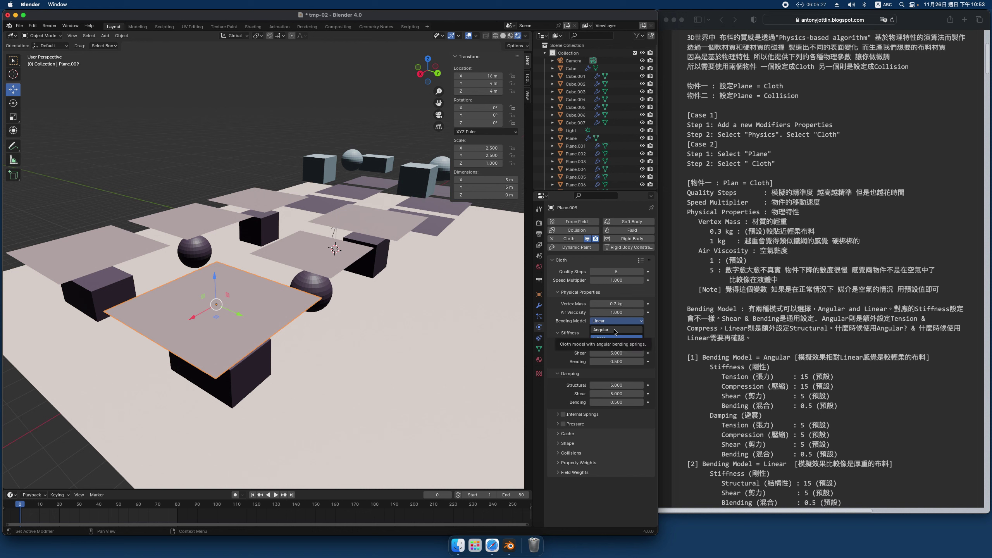
click(615, 331)
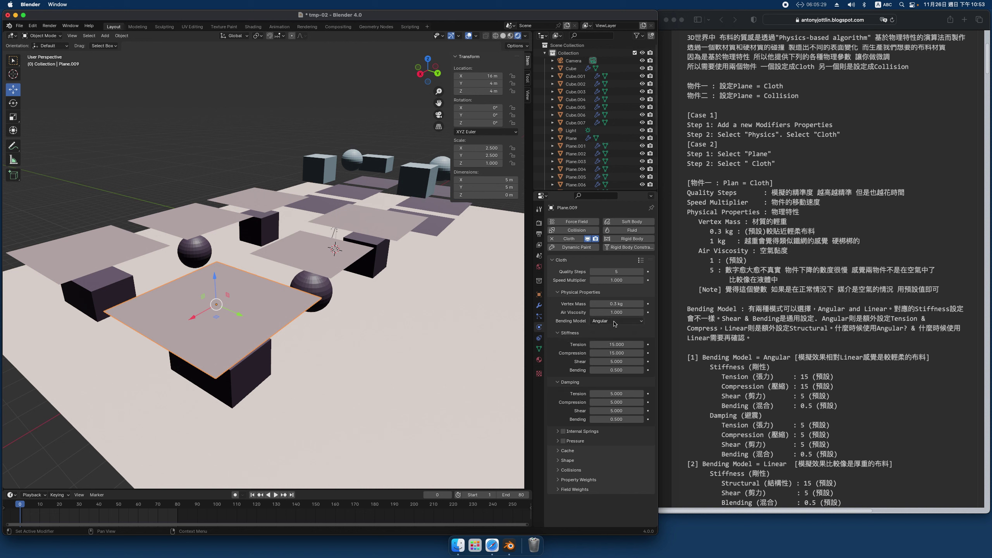
click(613, 338)
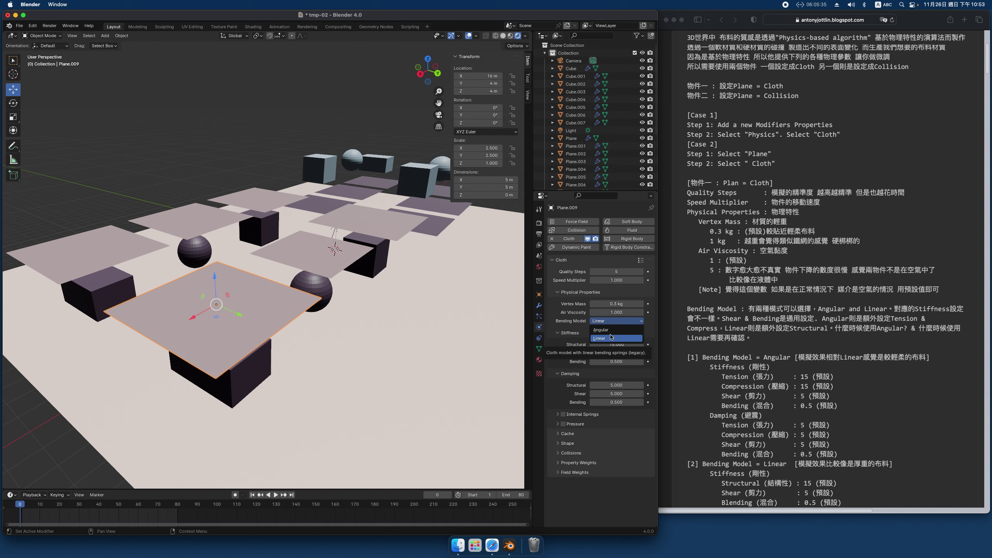
click(612, 331)
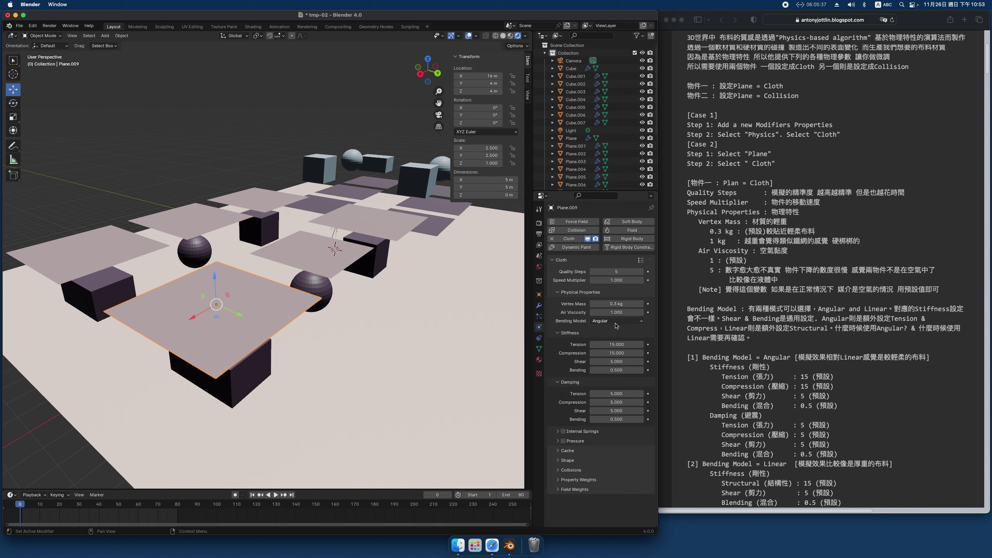
click(585, 334)
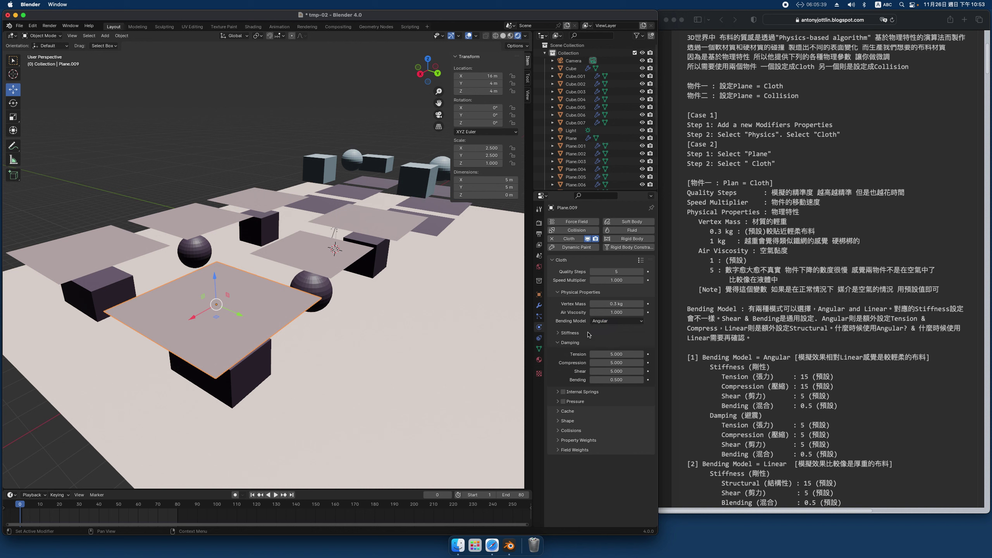
click(589, 344)
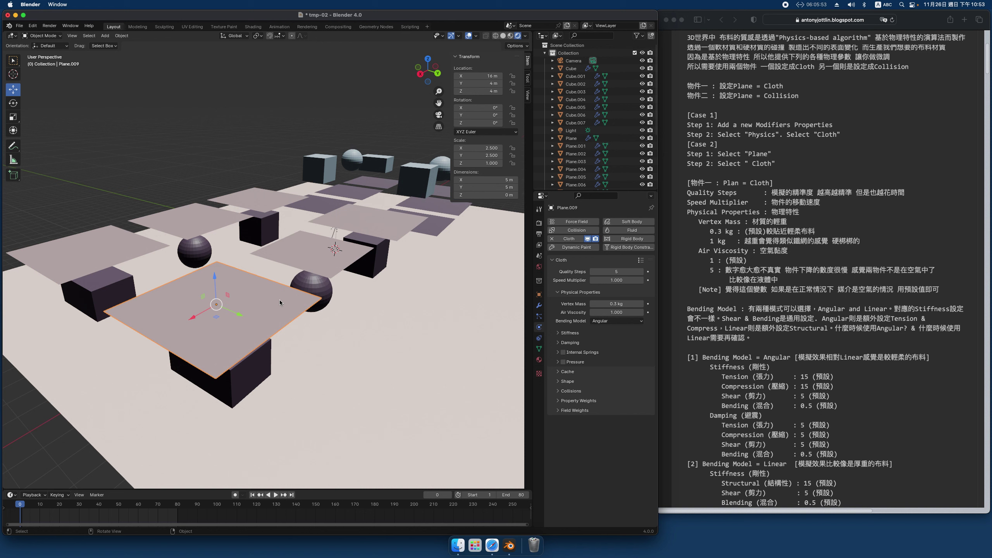
click(248, 390)
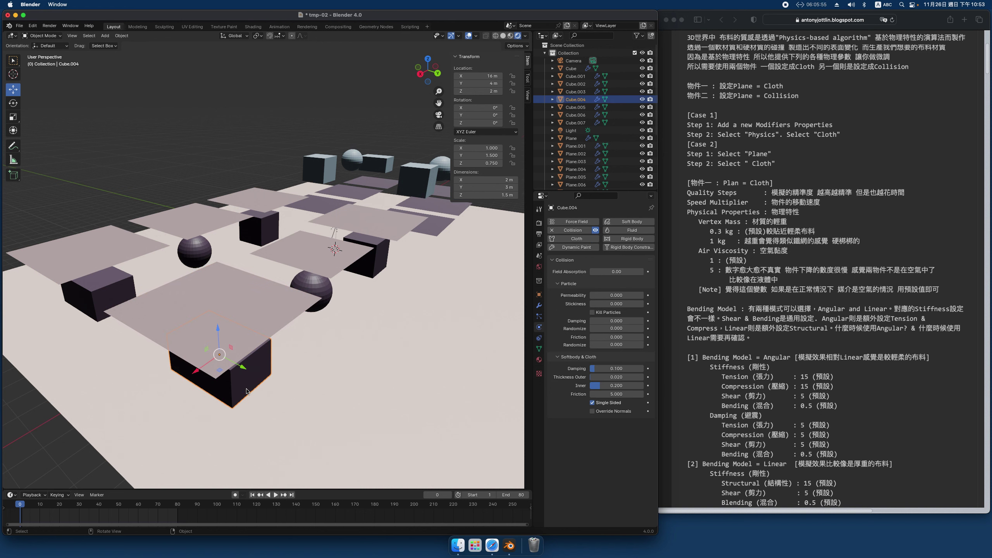
click(269, 312)
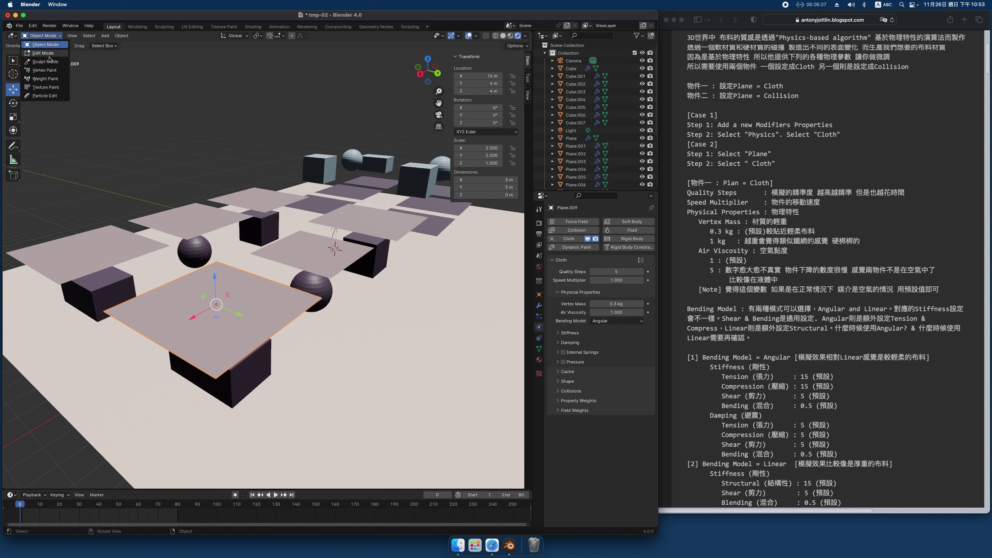
click(50, 57)
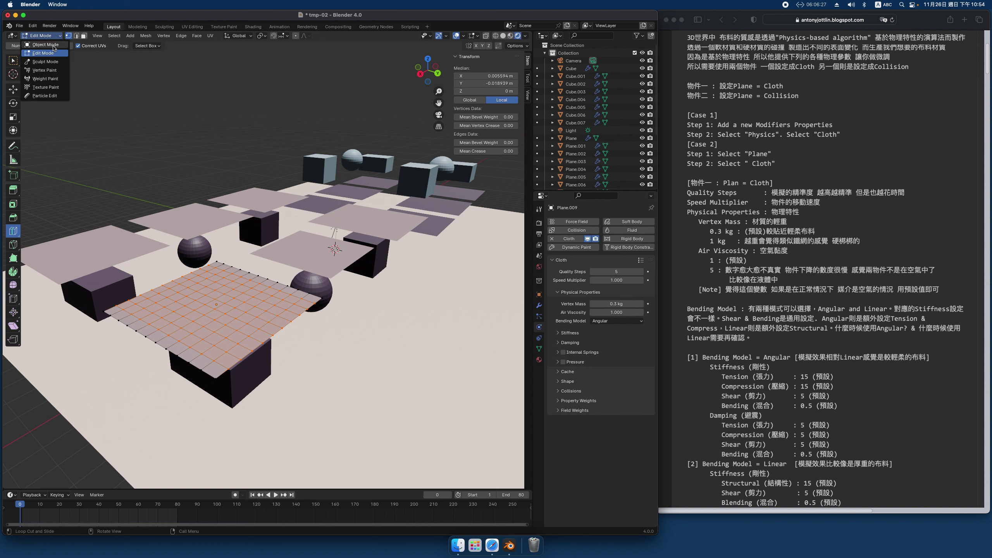
click(54, 46)
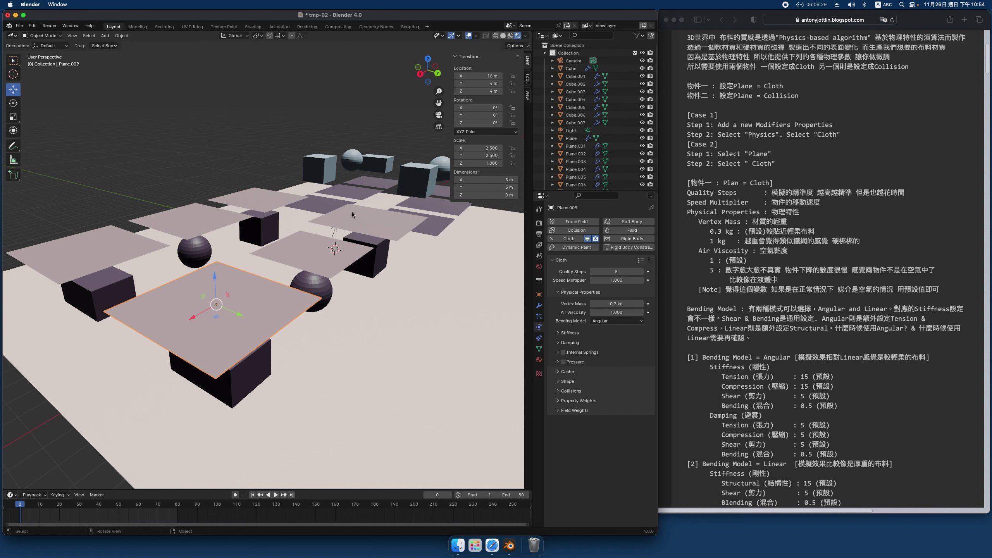
Step: Start the frames 1–80 cloth playback so the planes drape over cubes and spheres
key(space)
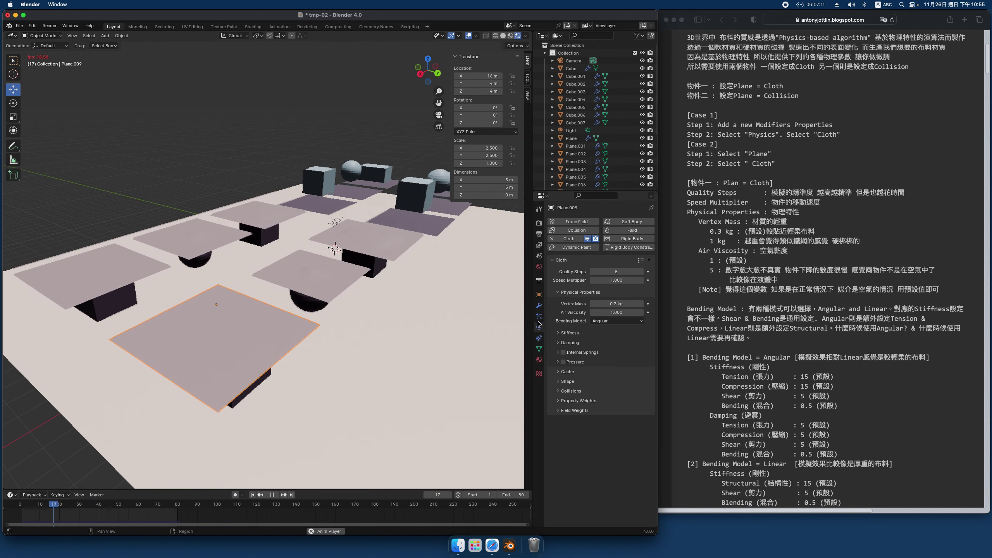
Step: Hide viewport Subdivision on the middle-cube cloth and front cloth, returning to Physics settings
click(539, 317)
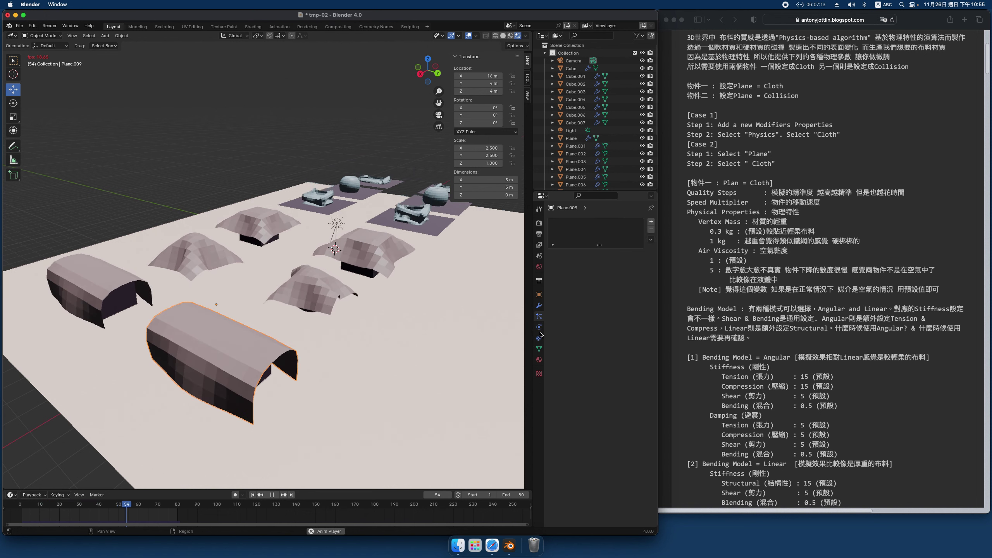
click(539, 306)
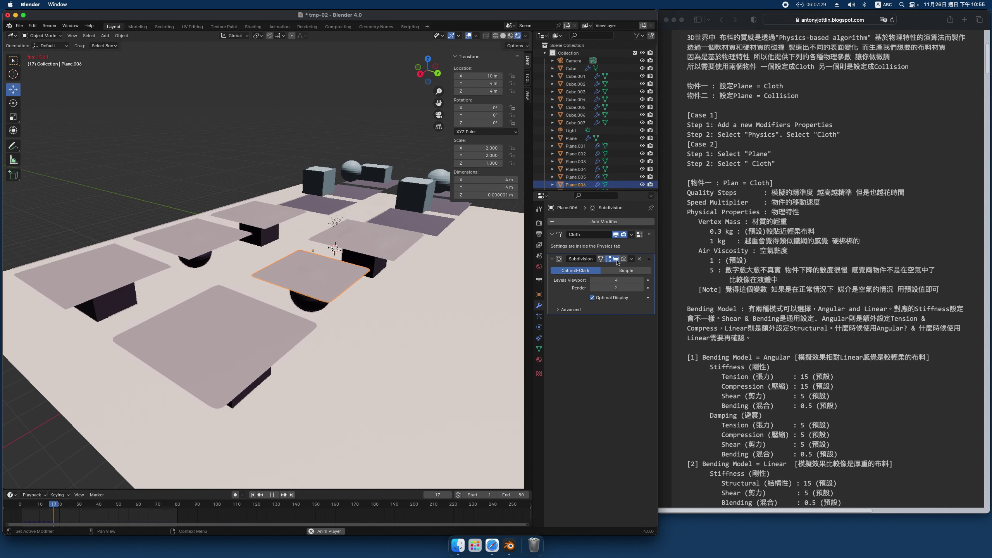
click(341, 270)
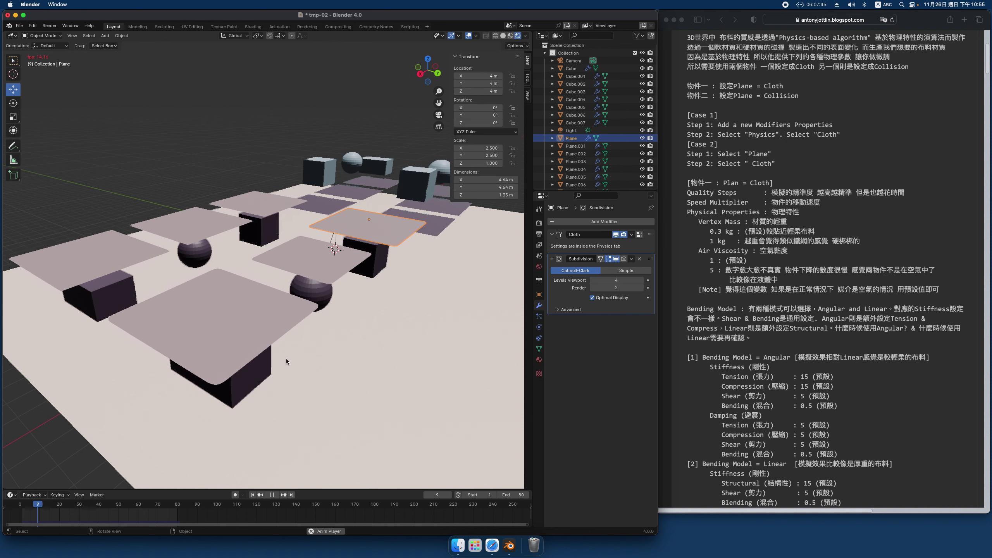
click(616, 259)
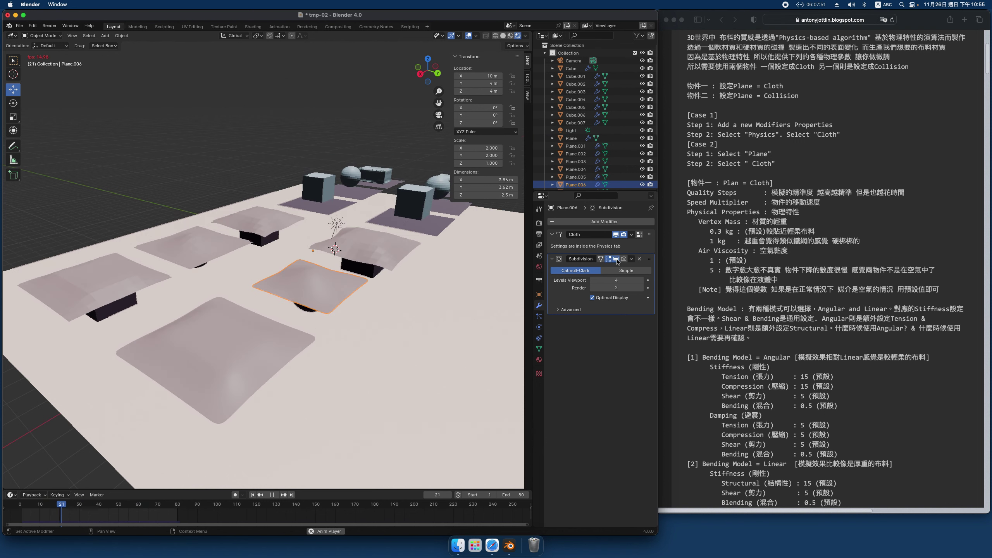
click(248, 345)
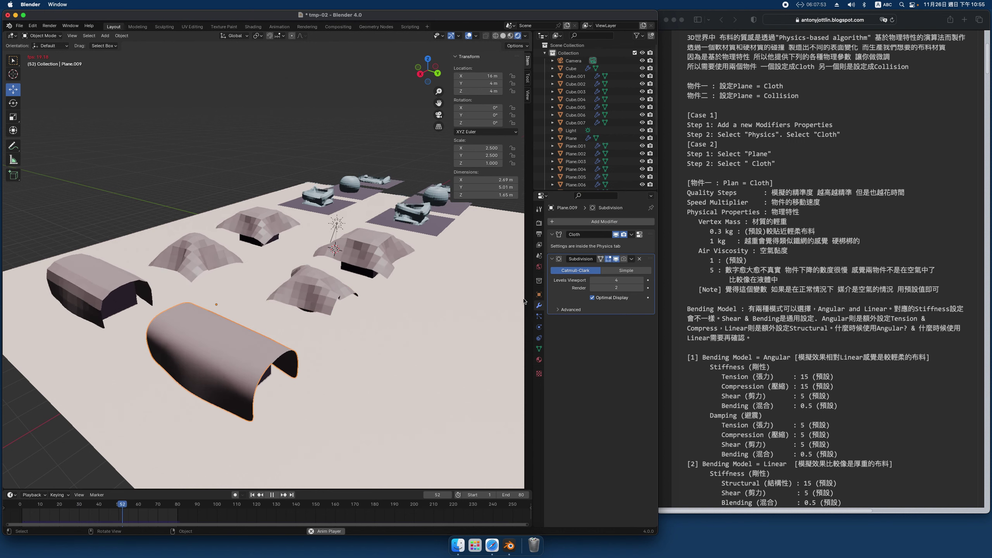
click(616, 260)
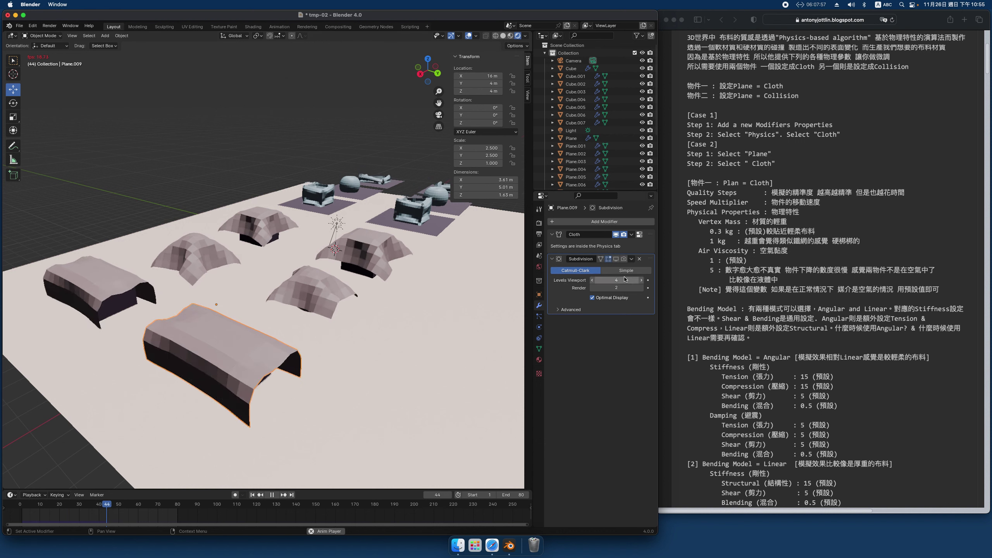
click(540, 339)
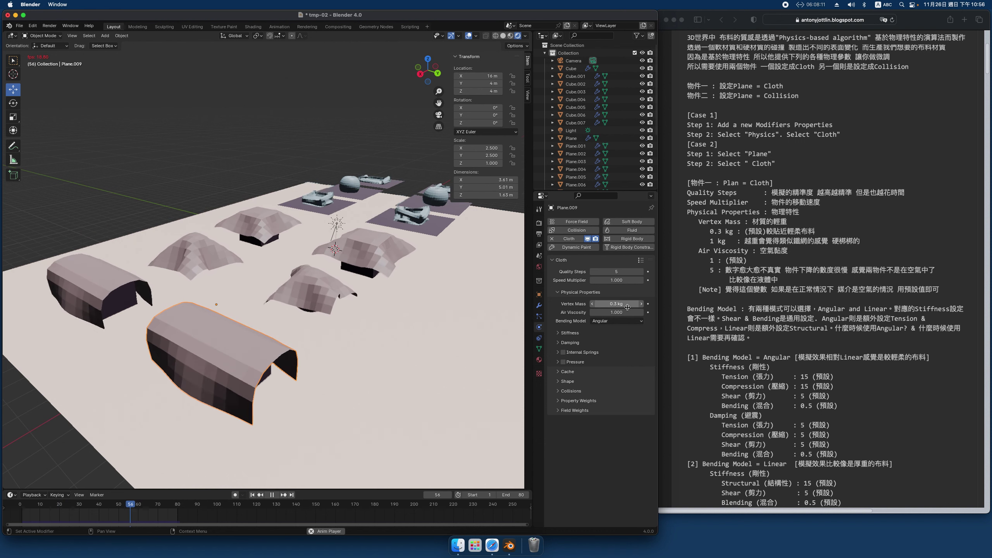
Step: Set Vertex Mass to 1 kg on the front cloth and the cloth over the middle cube
text(1)
key(Return)
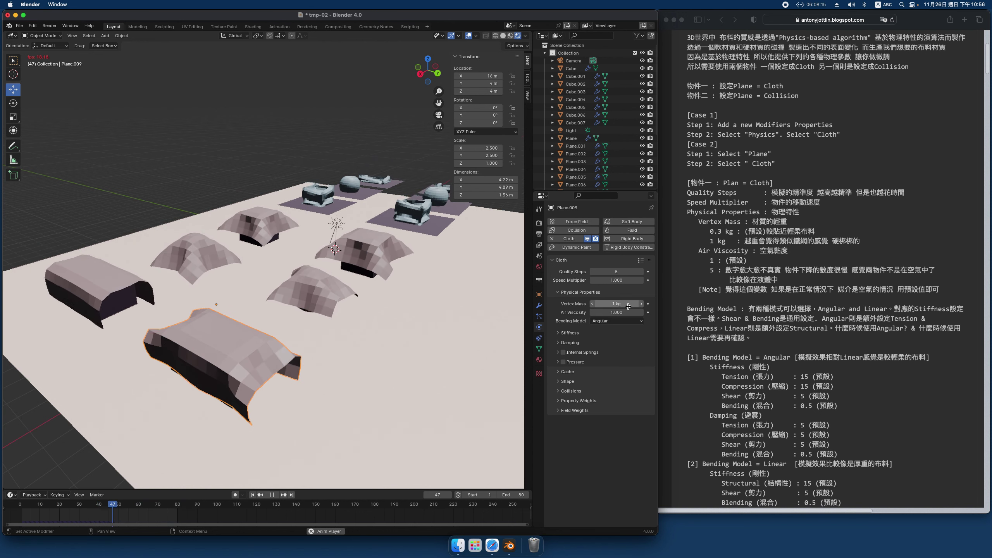
click(308, 299)
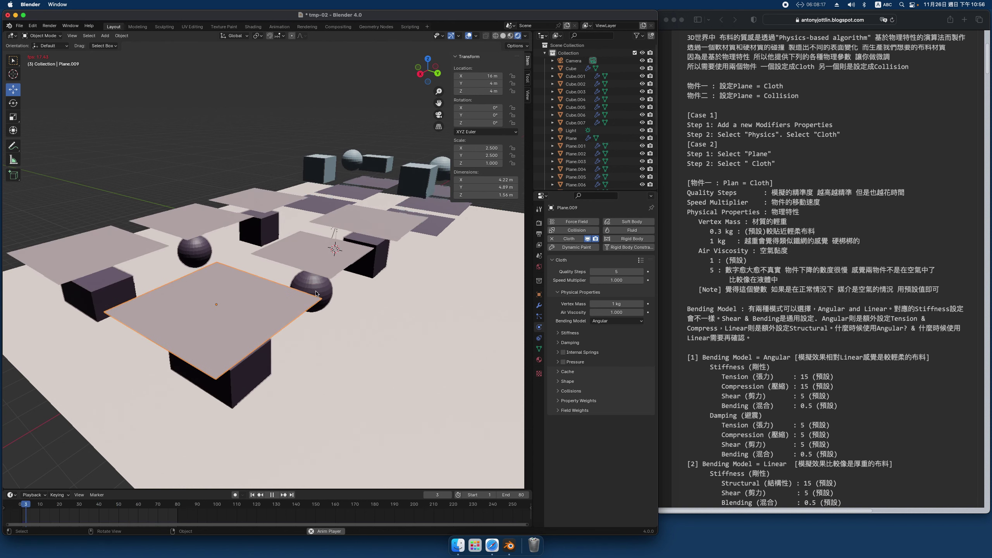
click(346, 287)
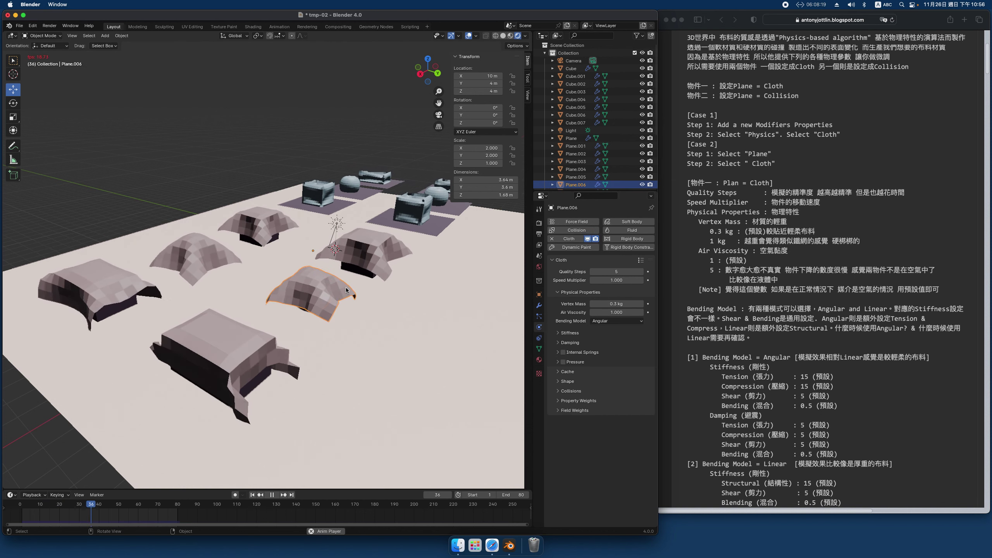
click(627, 303)
text(1)
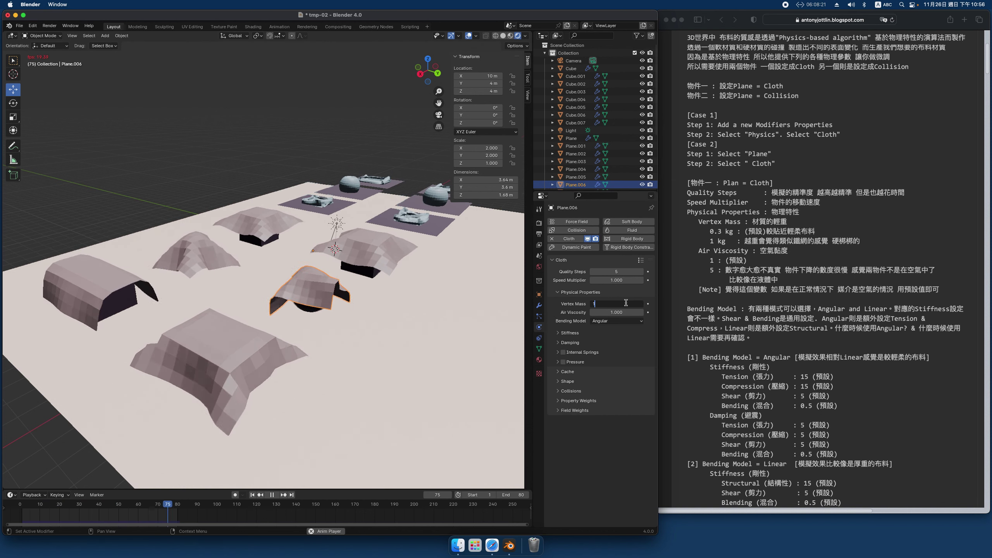
click(393, 247)
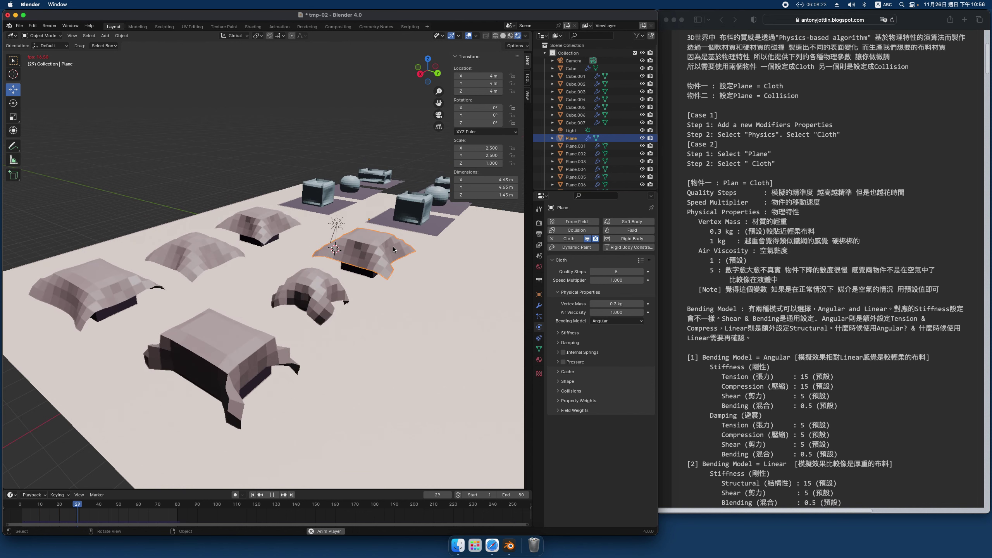
click(621, 304)
text(1)
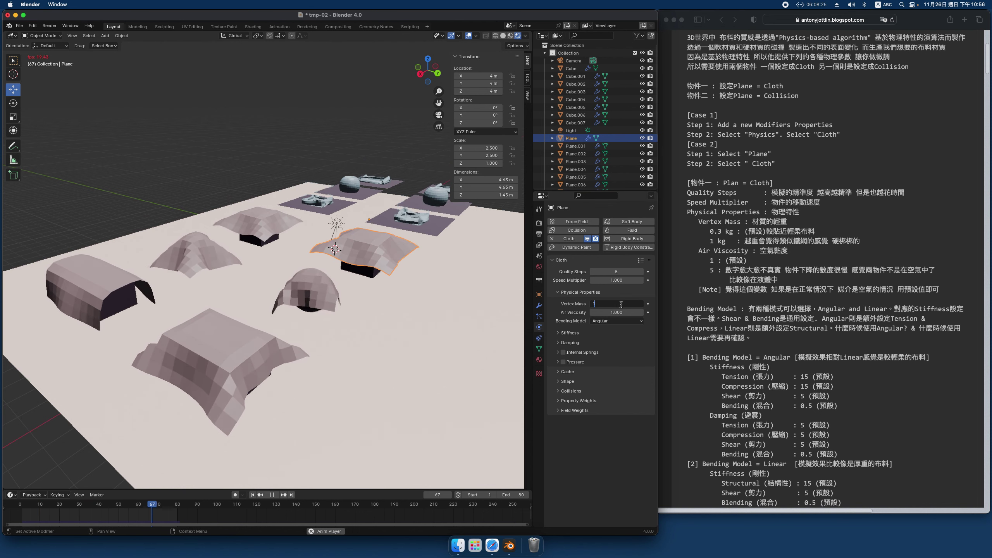
key(Return)
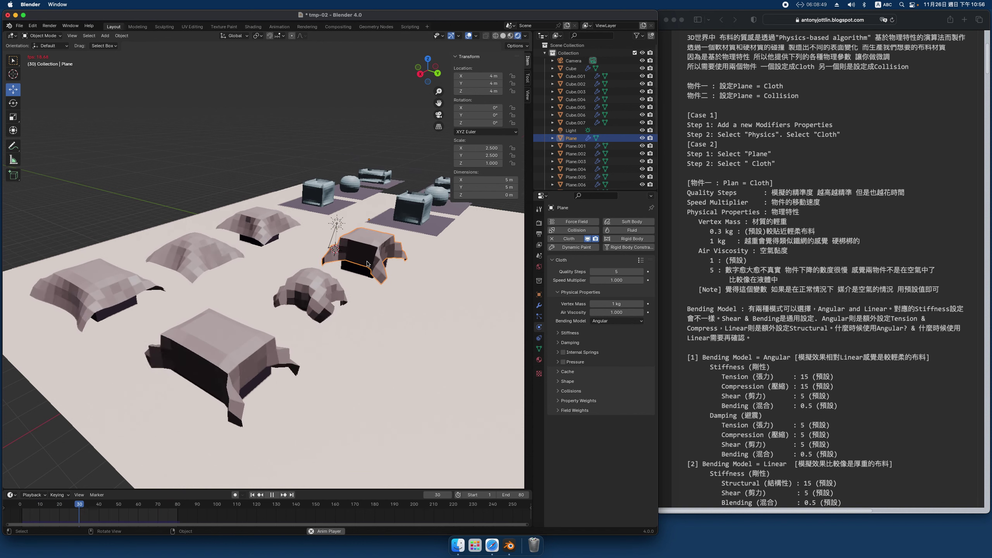
Step: Stop the replayed drape at frame 28 and reselect the large front cloth
key(space)
key(space)
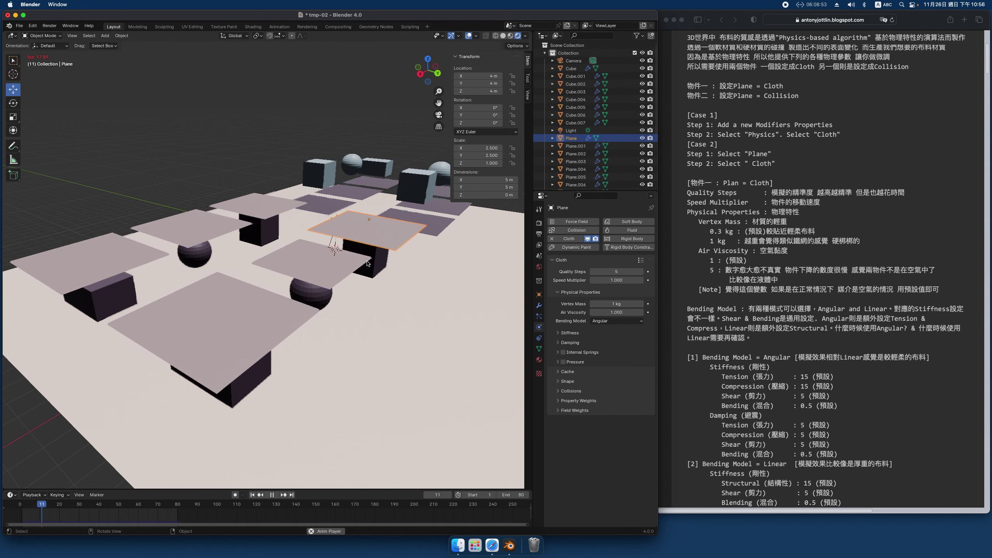
key(space)
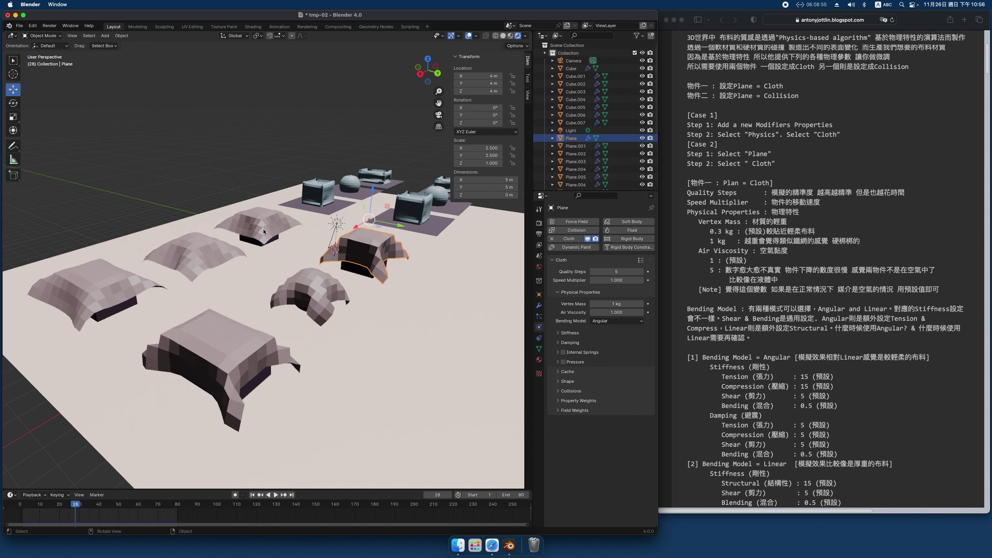
click(262, 229)
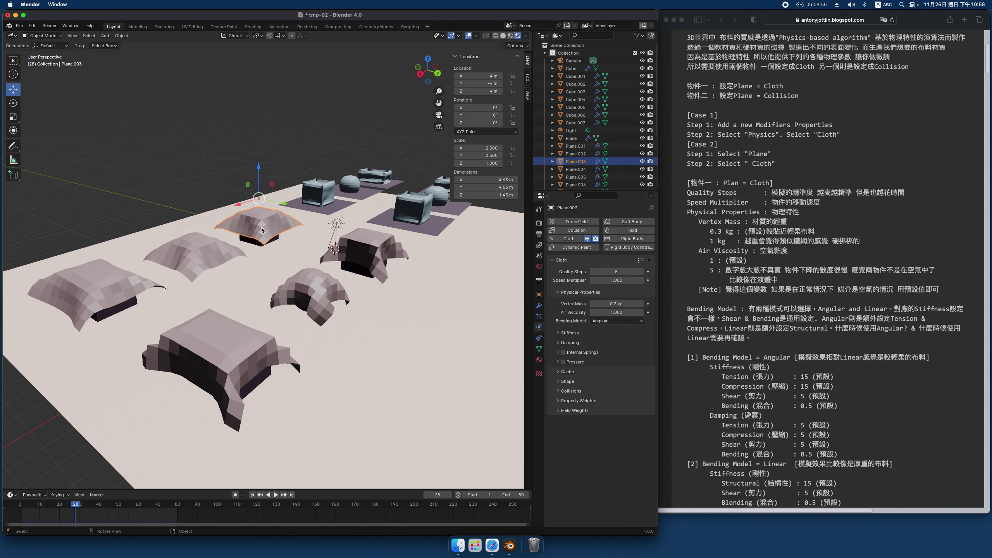
click(381, 260)
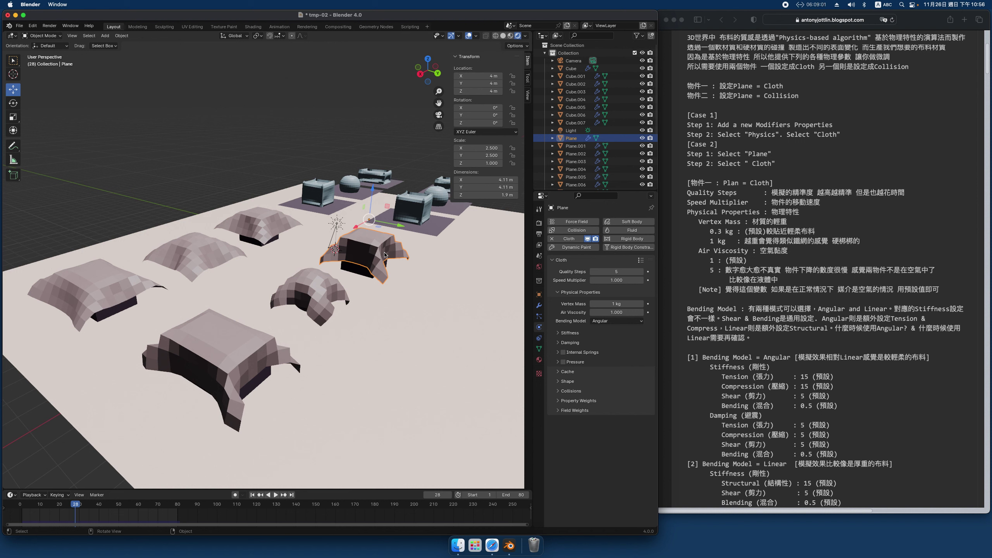
click(250, 366)
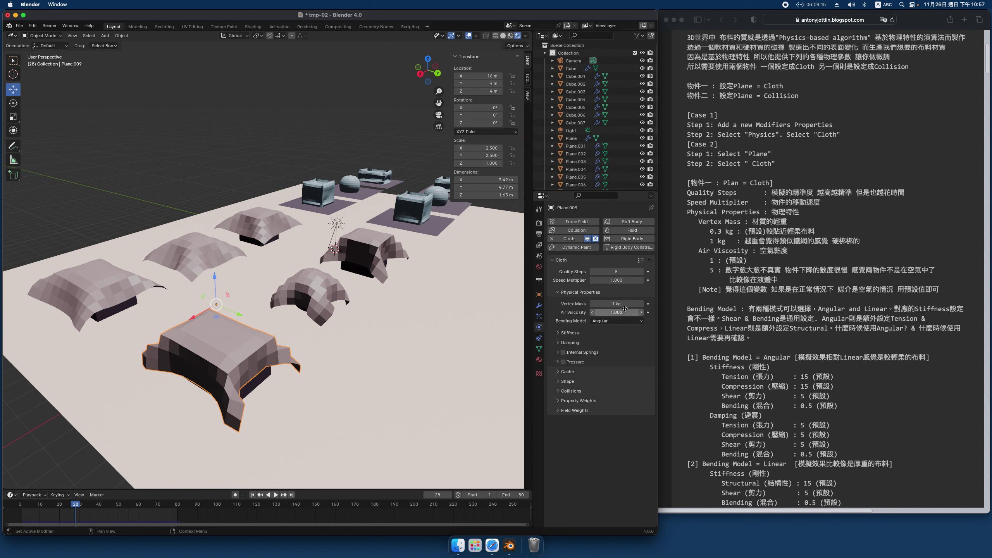
Step: Reset Vertex Mass to 0.3 kg on the front cloth, dome cloth and middle-cube cloth
click(622, 305)
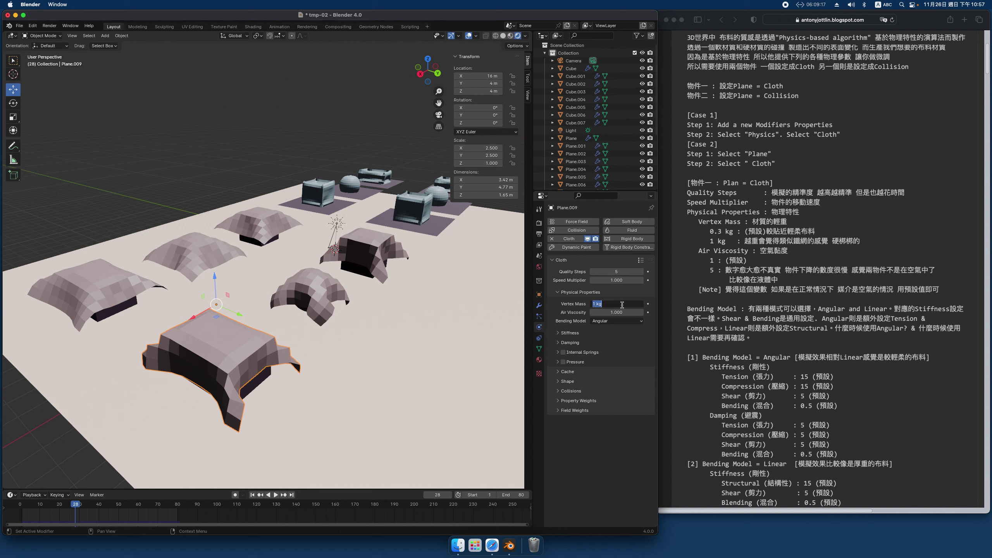
text(0.3)
key(Return)
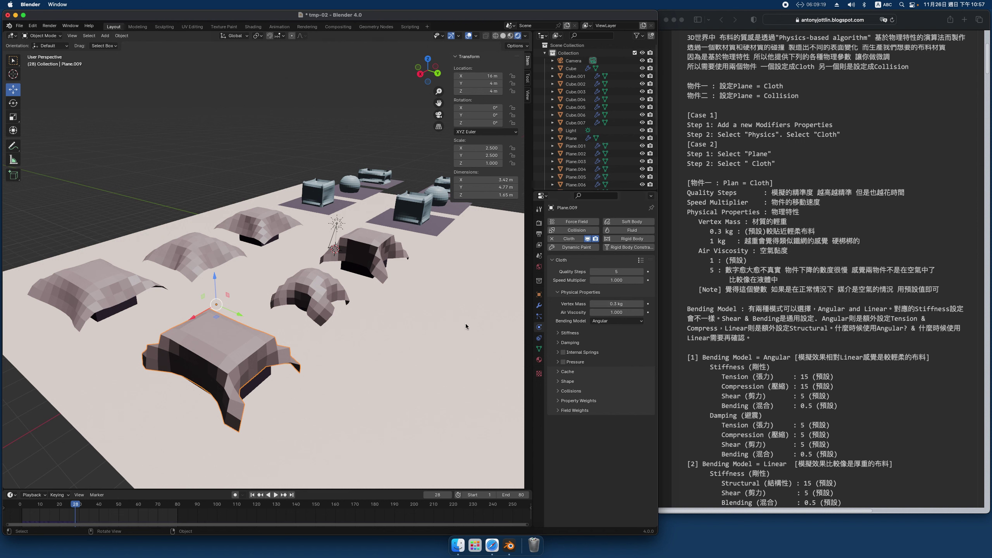
click(334, 289)
click(617, 305)
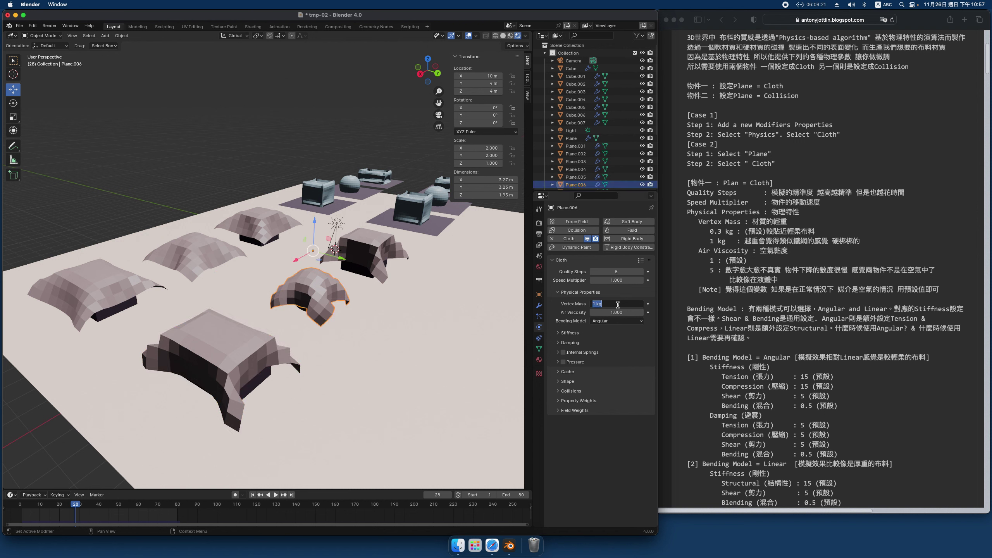
text(0.3)
key(Return)
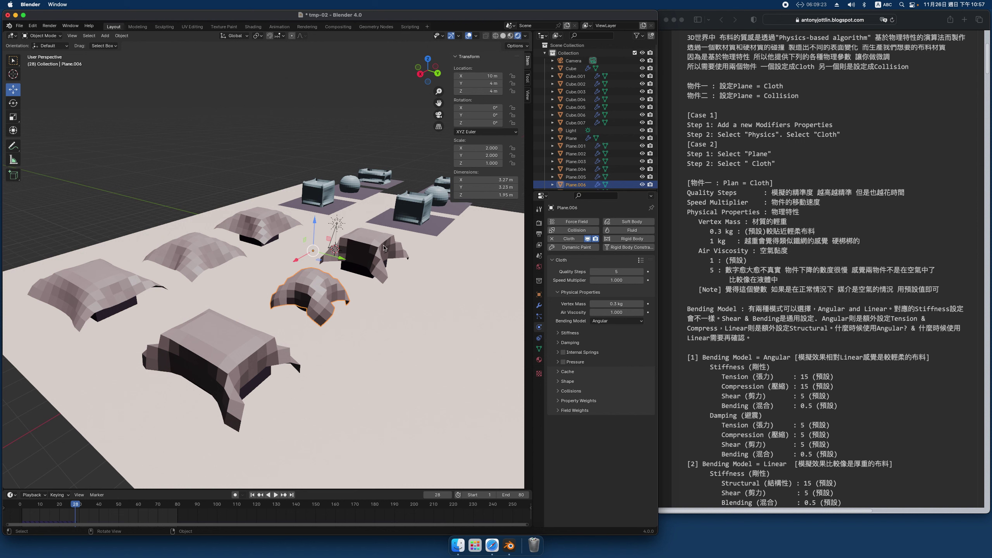
click(378, 249)
click(621, 303)
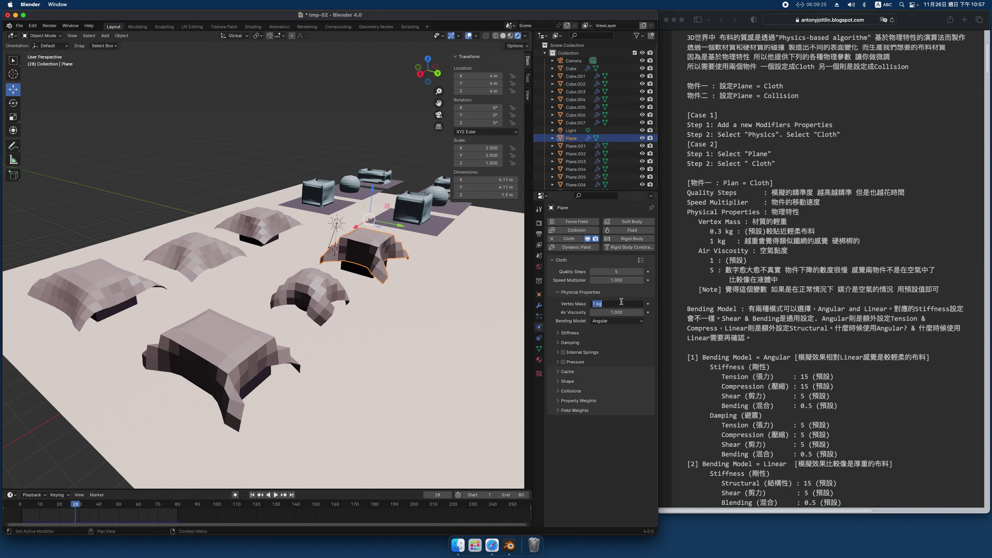
text(0.3)
key(Return)
Step: Set Air Viscosity to 5 on the current, dome and front cloths, then replay the simulation
click(616, 316)
text(5)
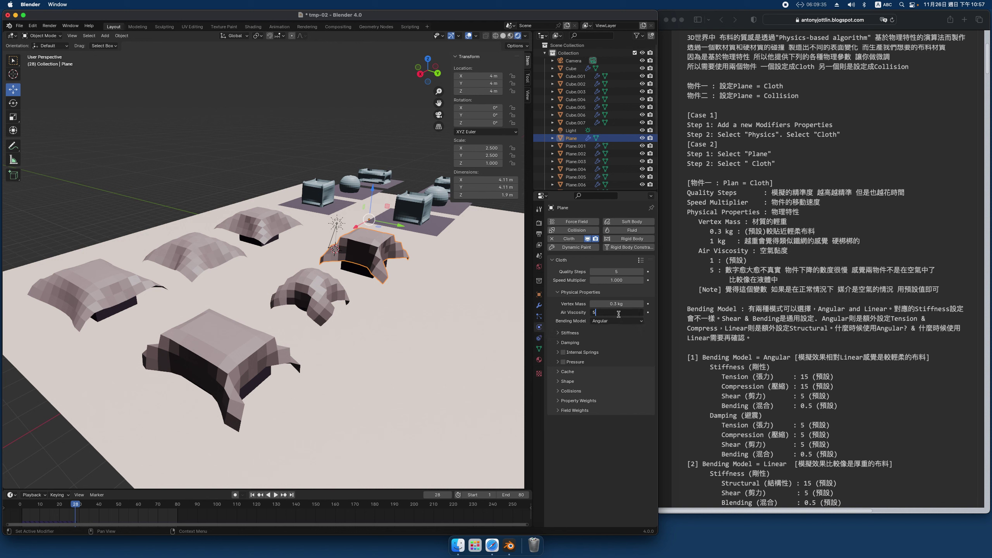
key(Return)
click(311, 297)
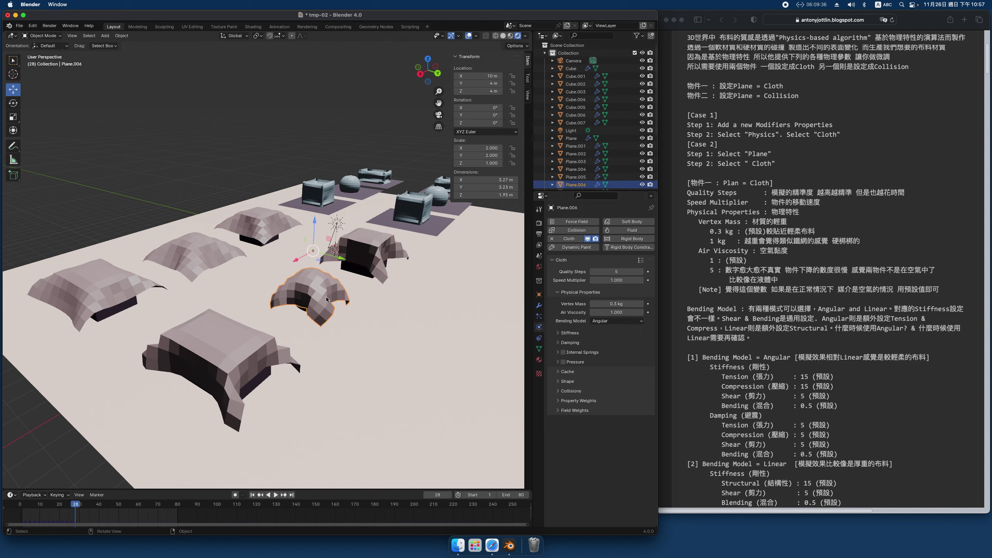
click(617, 312)
text(5)
key(Return)
click(257, 351)
click(625, 312)
text(5)
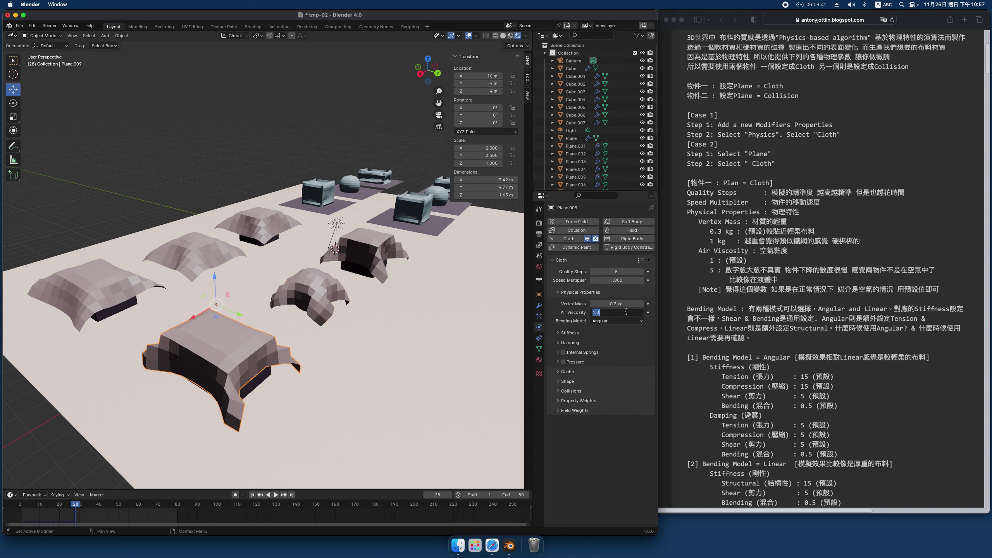
key(Return)
key(space)
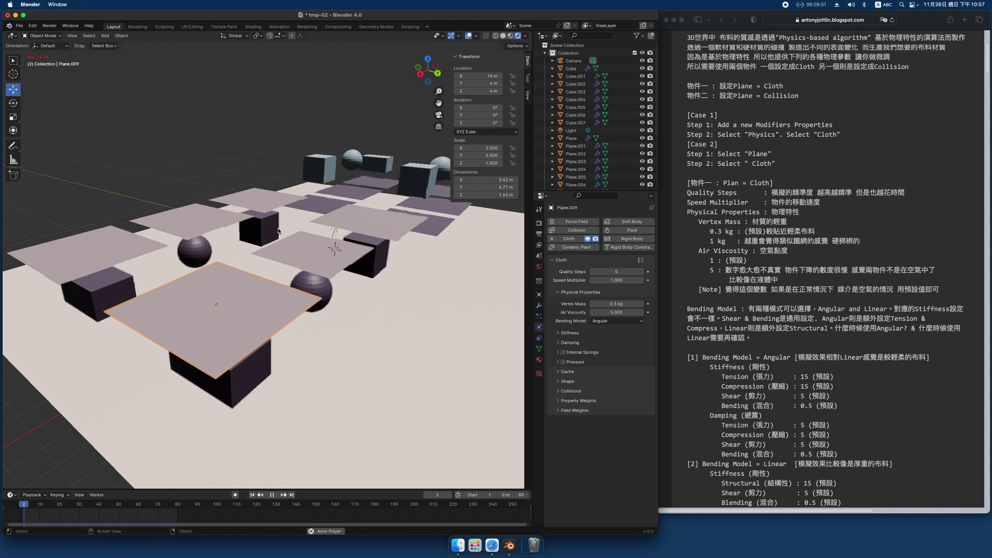
Step: Replay the slowed drape and pause it partway, around frame 27
key(space)
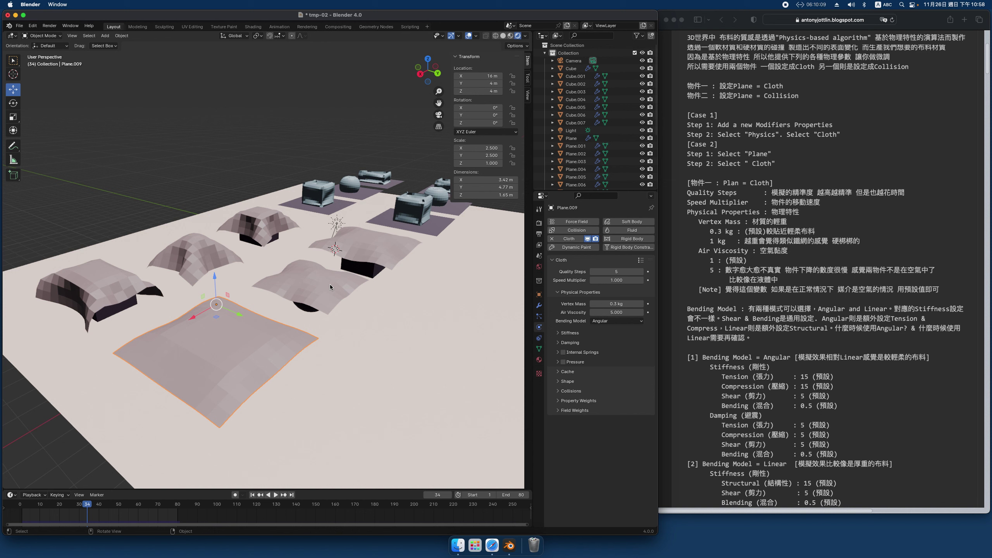
key(space)
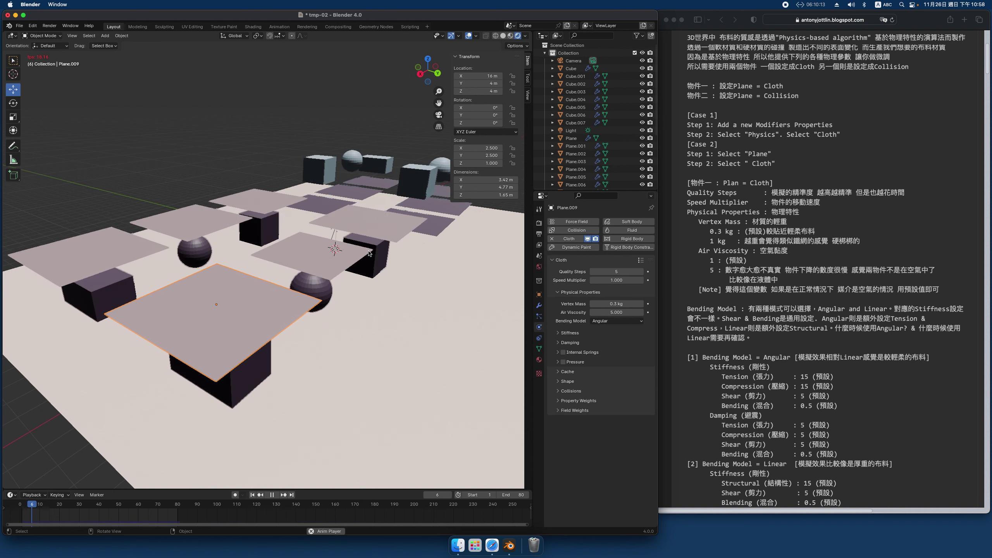
key(space)
Step: Reset Air Viscosity to 1 on Plane, the middle cloth and the front cloth, then bring Safari forward
click(366, 245)
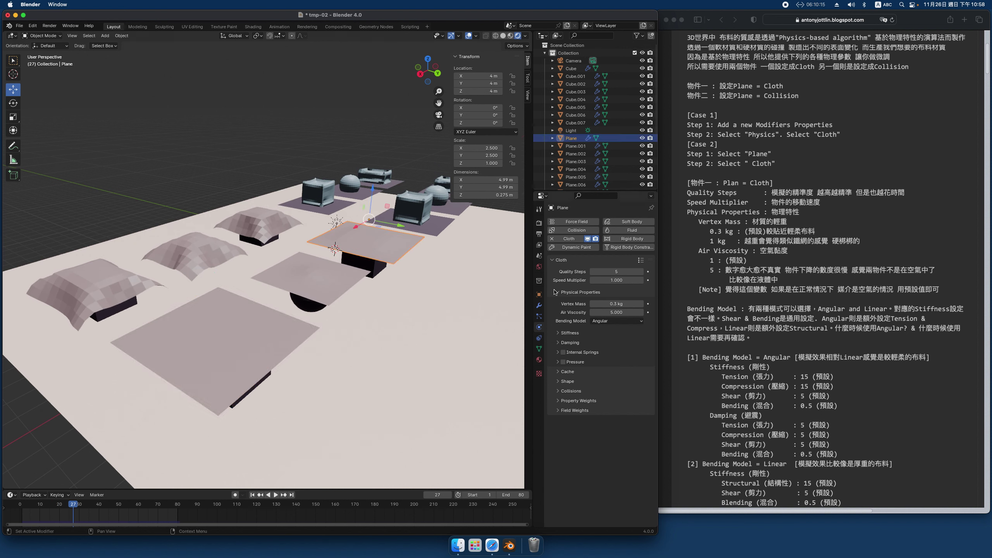
click(622, 314)
text(1)
click(308, 276)
click(613, 313)
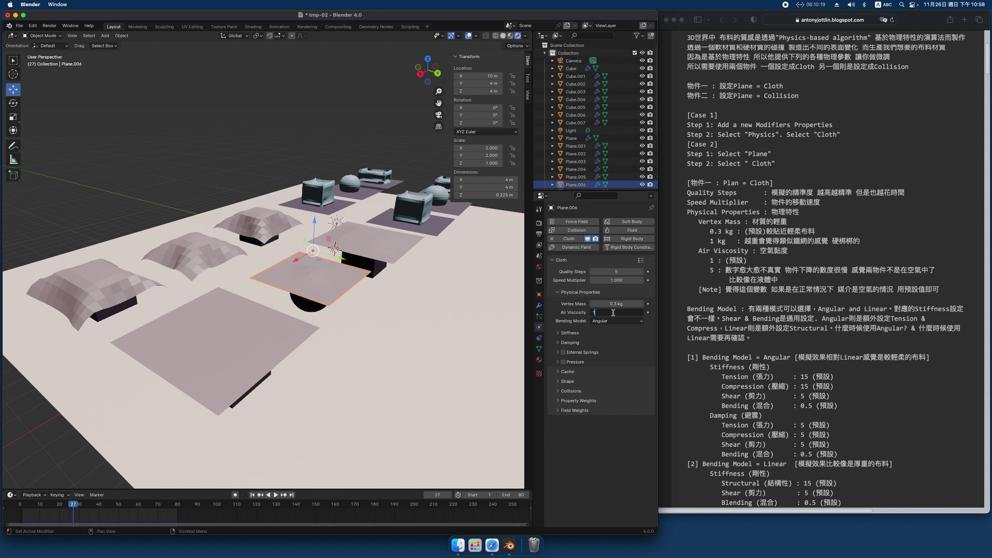
key(Return)
click(254, 324)
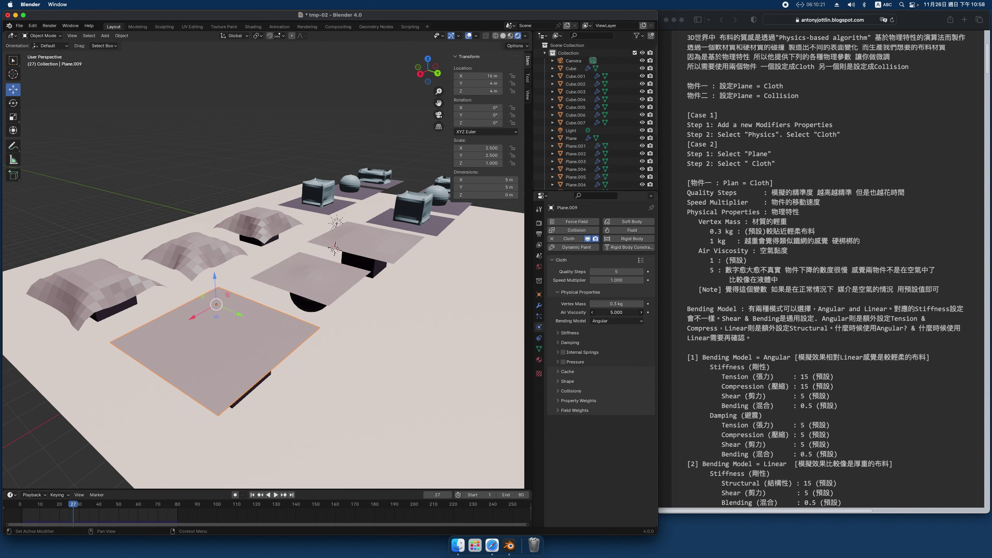
click(622, 313)
text(1)
key(Return)
click(746, 312)
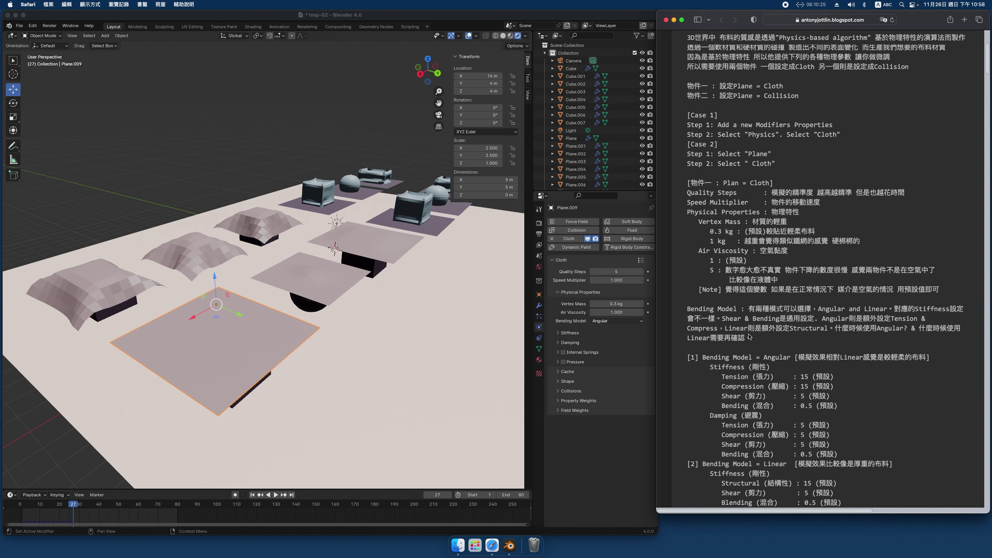
Step: Scroll further down the Safari cloth-parameter article, then return to the Blender window
scroll(749, 336, down, 1)
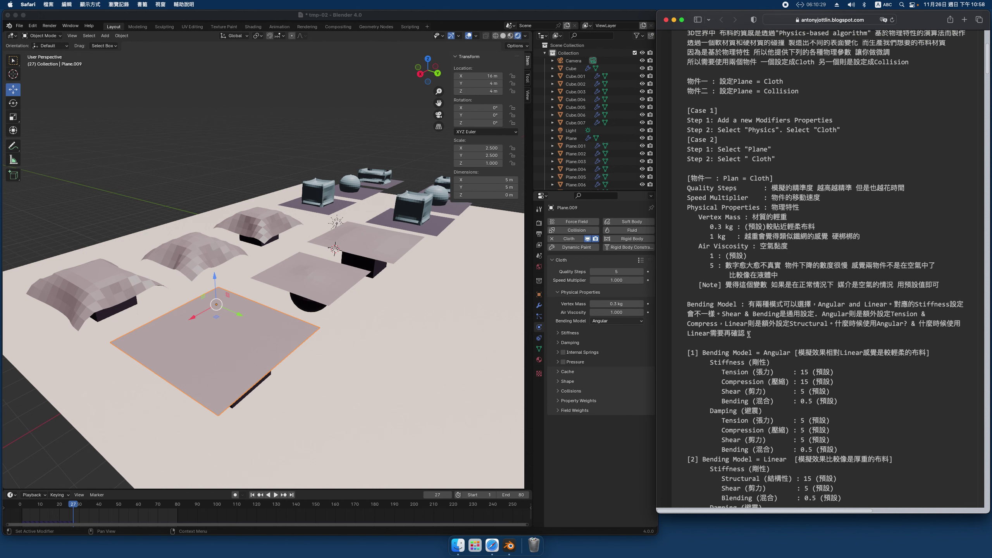
scroll(749, 334, down, 1)
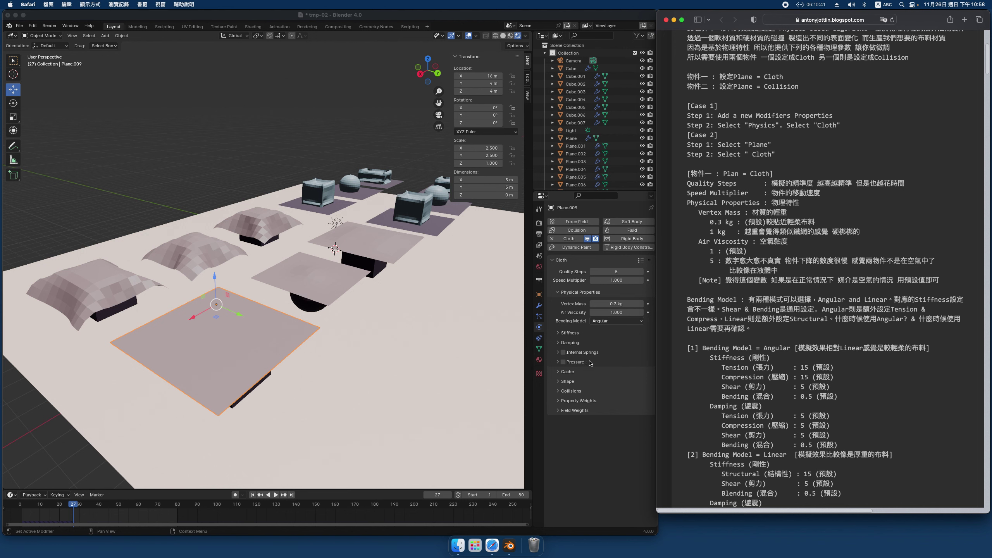
click(454, 306)
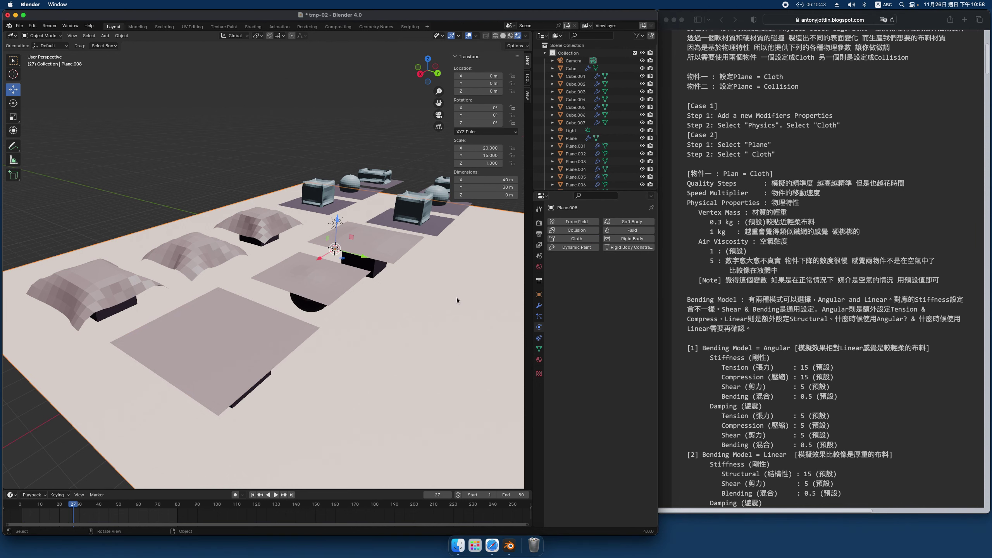
Step: Select the ground plane, orbit down over the cubes and spheres, and play then stop the cloth simulation
click(457, 298)
mouse_move(428, 71)
mouse_down()
mouse_move(430, 59)
mouse_move(416, 71)
mouse_up()
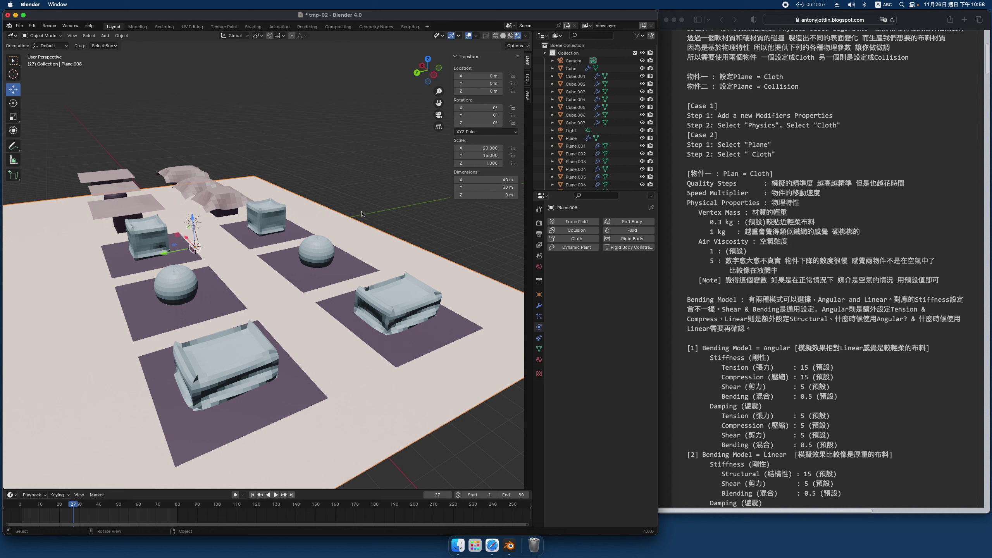
key(space)
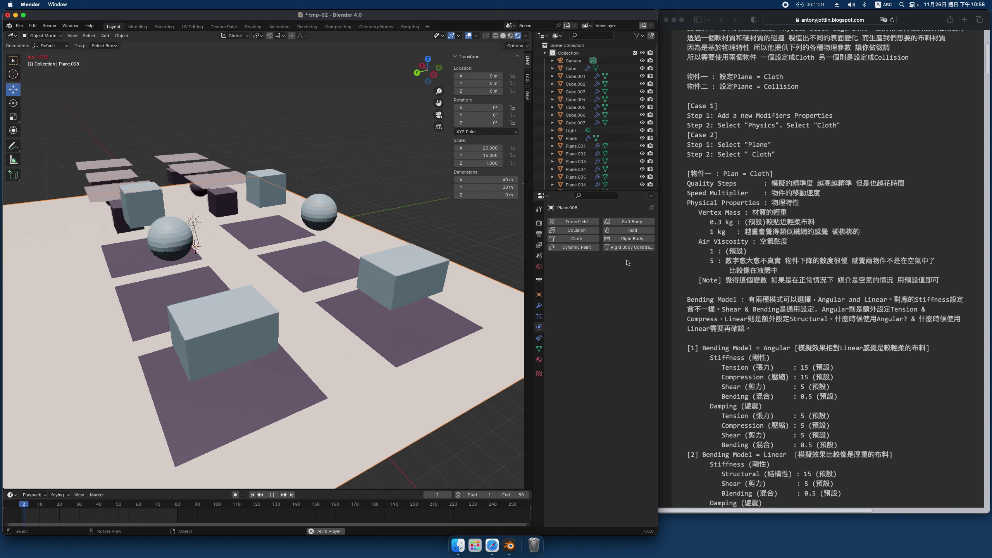
key(space)
Step: Enable Internal Springs on the right-row back cube with Max Spring Creation Length 0
click(266, 221)
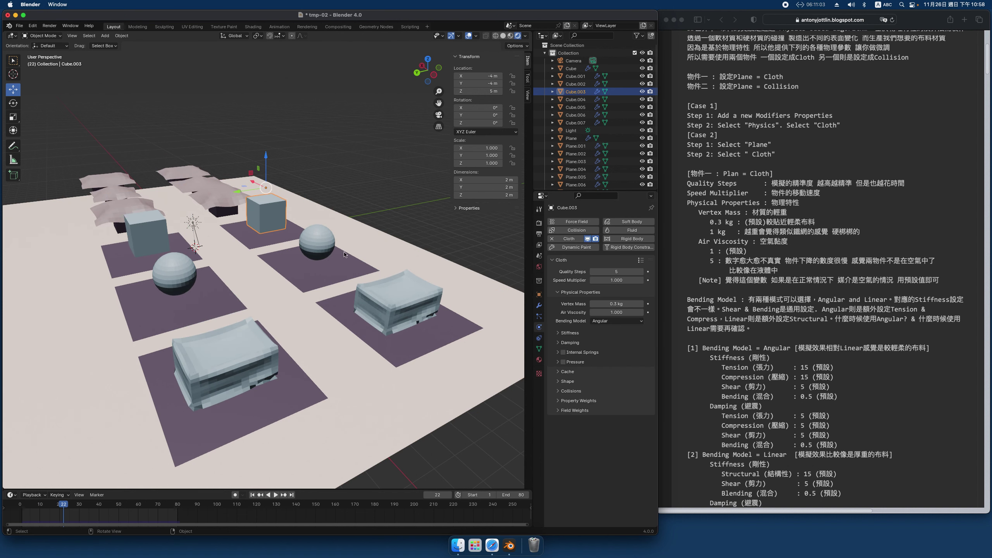
click(588, 353)
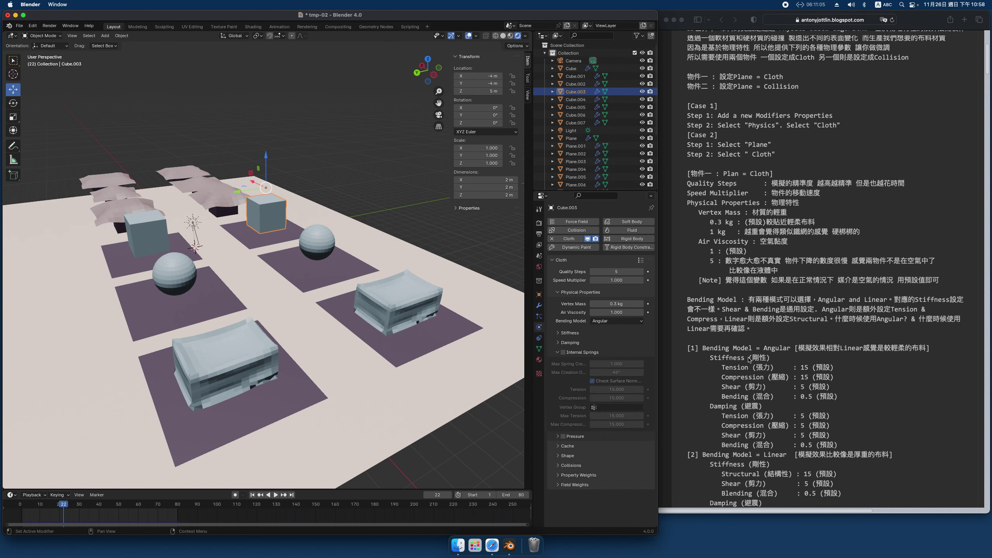
scroll(749, 359, down, 10)
scroll(749, 359, down, 10)
scroll(750, 361, down, 3)
scroll(751, 363, down, 2)
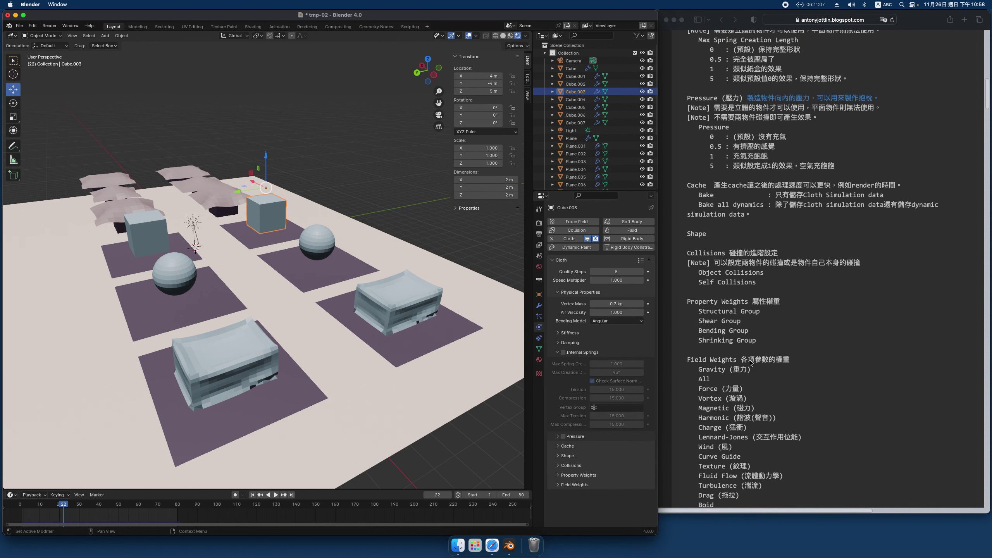
scroll(750, 363, up, 3)
scroll(750, 363, up, 1)
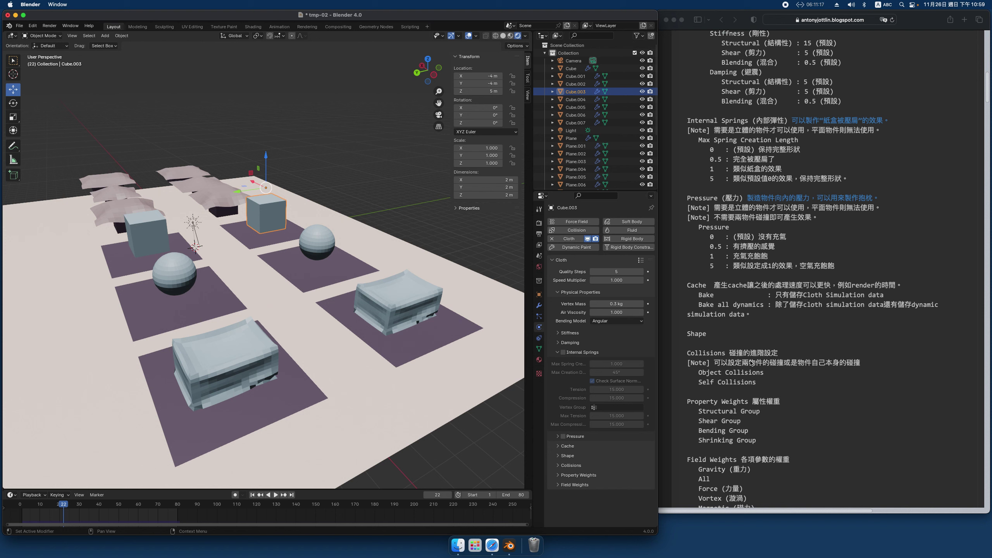
click(563, 352)
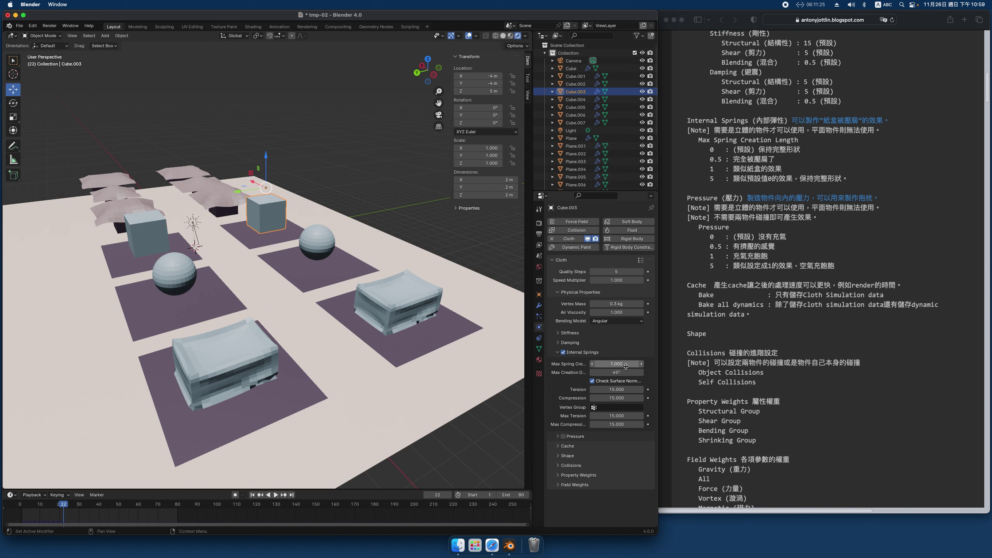
click(626, 366)
text(0)
key(Return)
Step: Enable Internal Springs on the right-row sphere (length 0) and the squashed right box
click(322, 239)
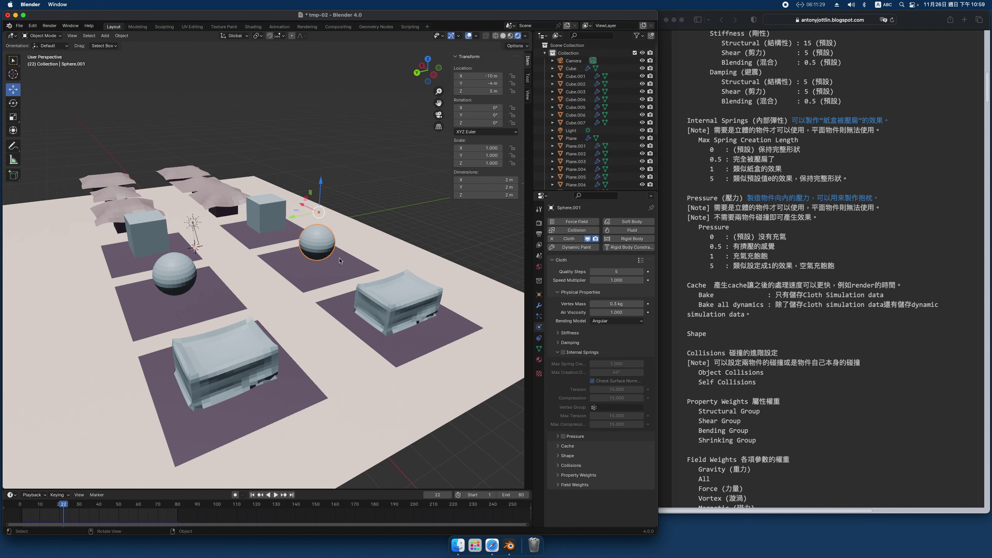
click(563, 352)
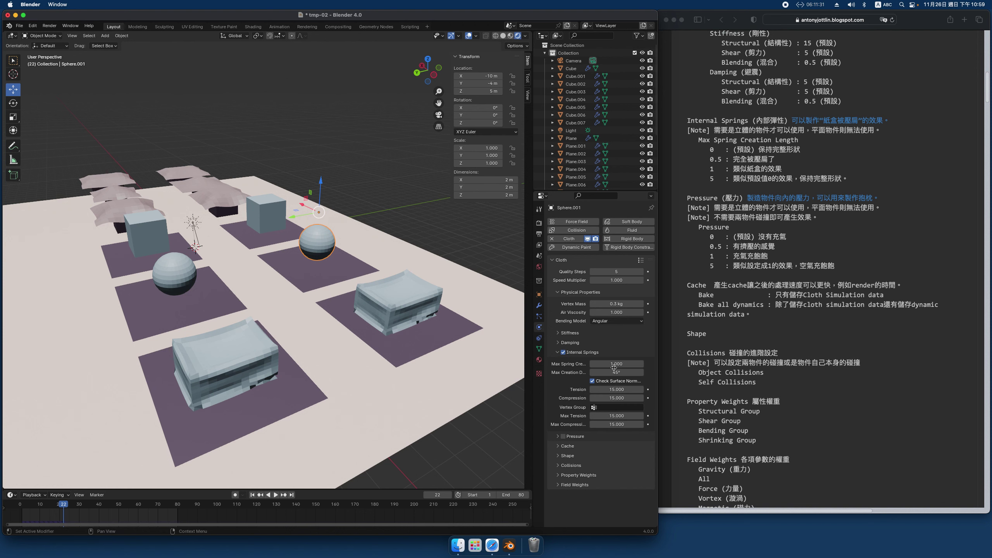
click(618, 365)
text(0)
key(Return)
click(359, 321)
click(563, 352)
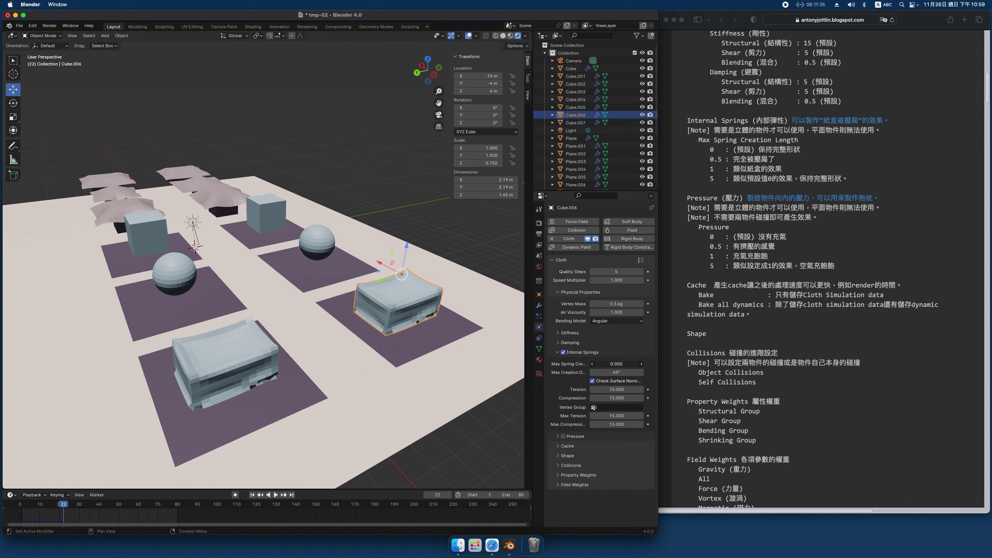
Step: Enable Internal Springs on the left-row cube, sphere and front-left box, then play the simulation
click(161, 231)
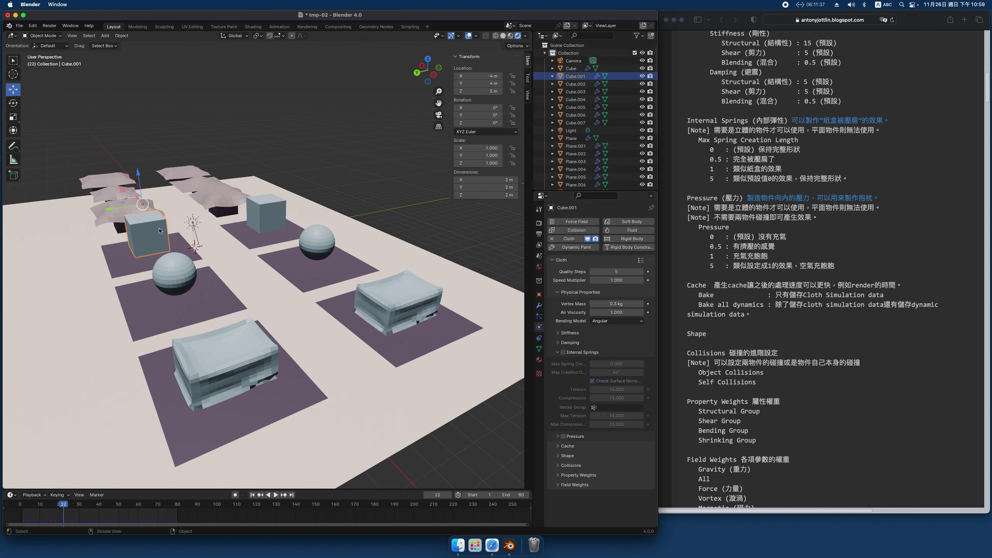
click(564, 352)
click(621, 364)
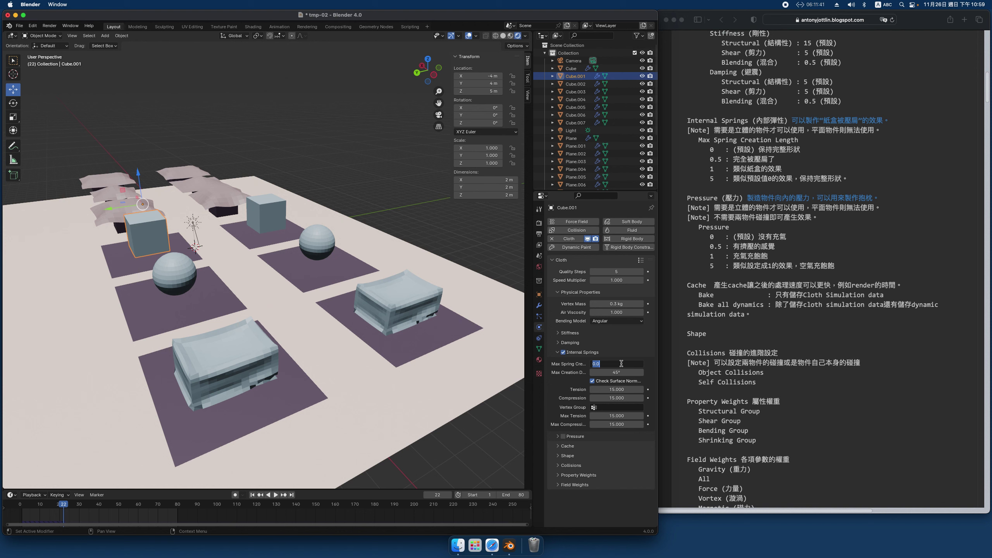
click(159, 273)
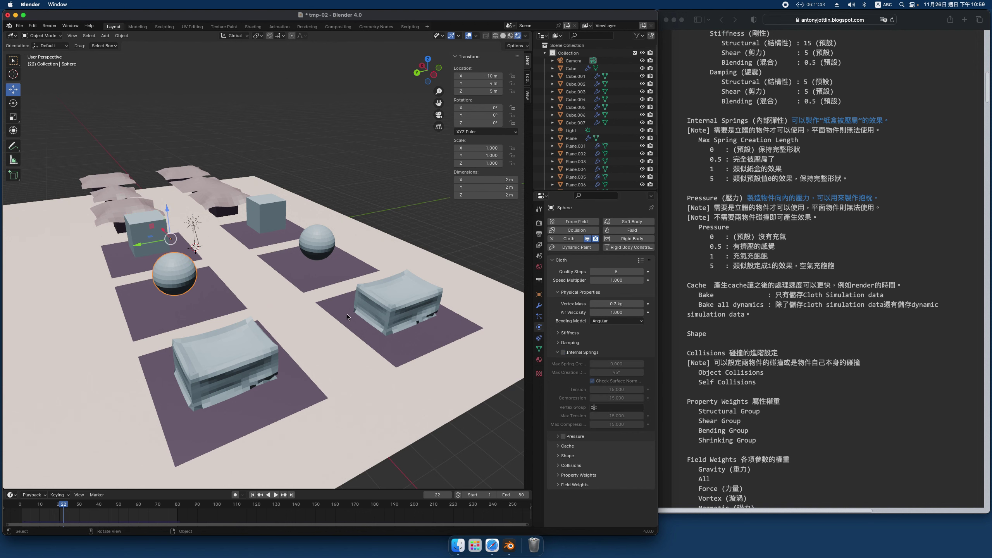
click(563, 352)
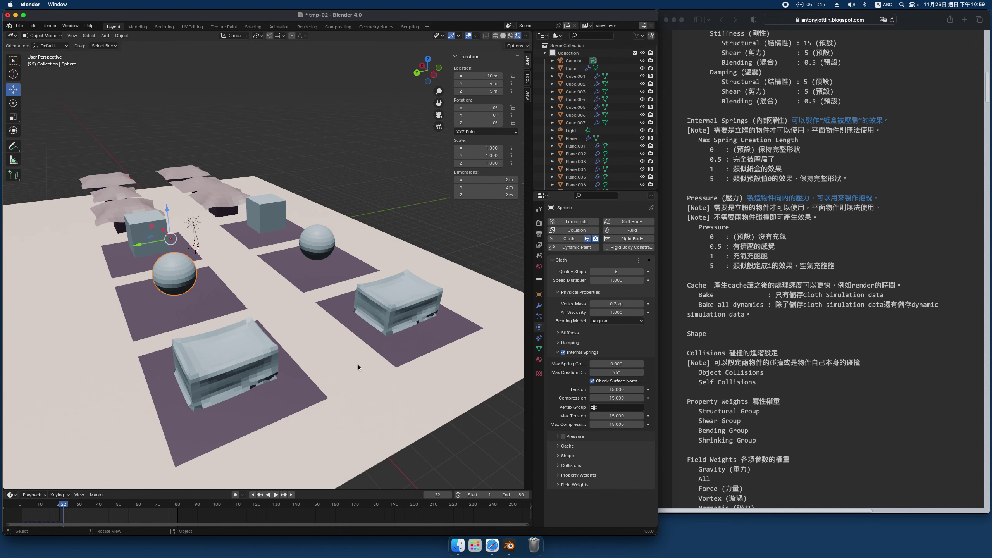
click(575, 123)
click(563, 352)
key(space)
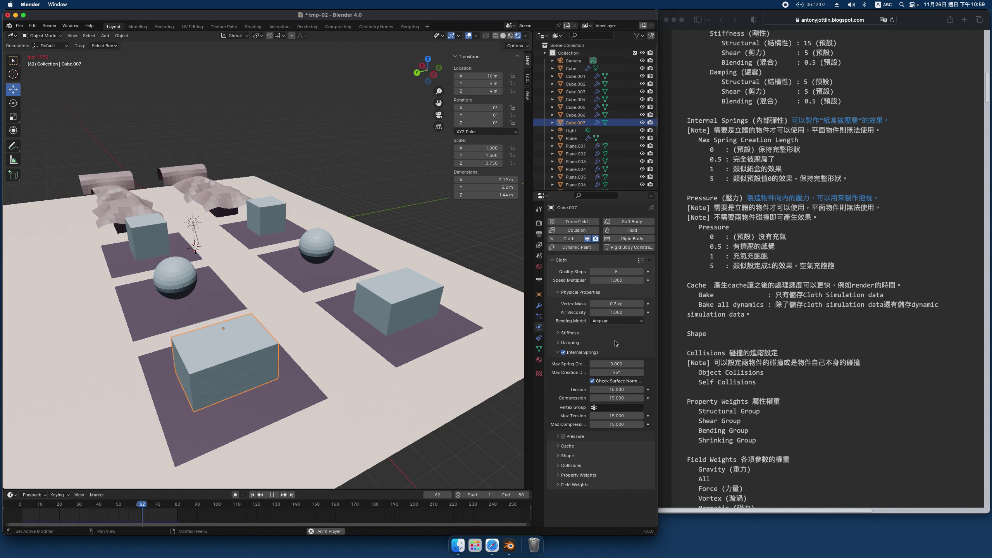
Step: Set Max Spring Creation Length to 0.5 on the back cube and the right sphere
click(293, 235)
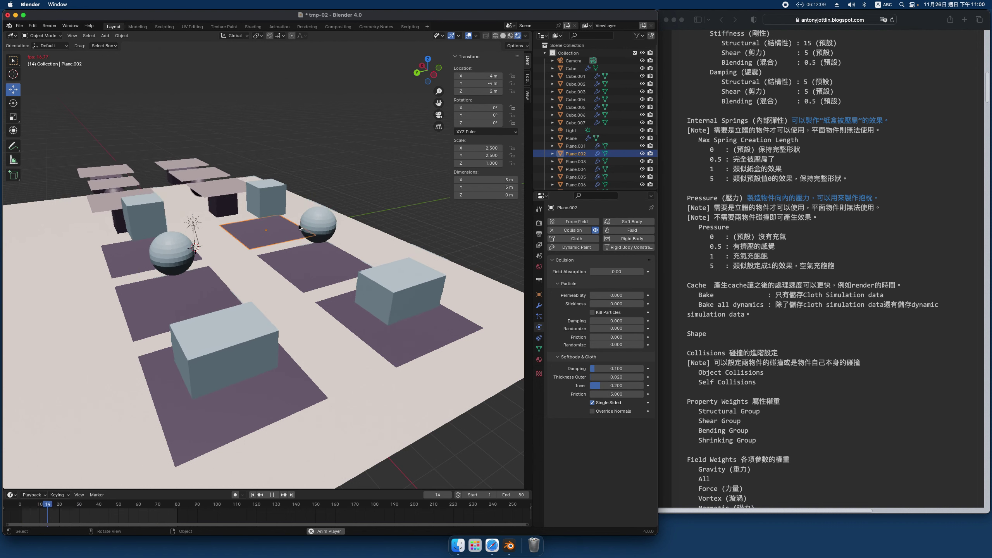
click(274, 207)
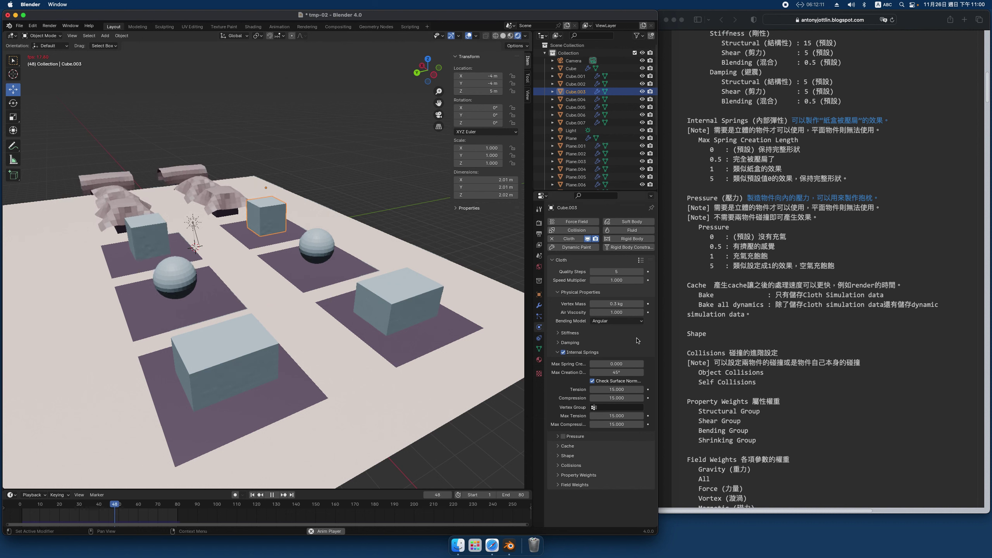
click(633, 367)
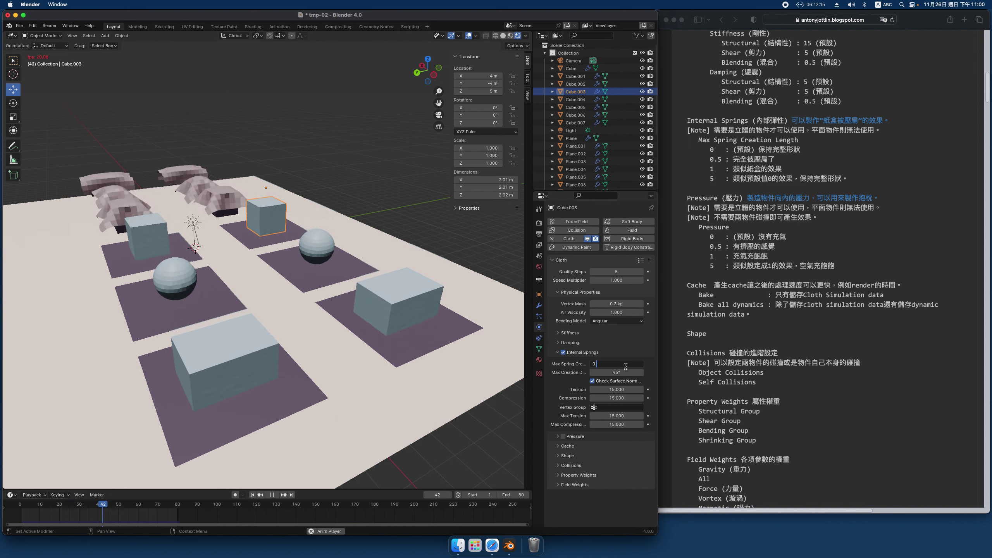
text(.5)
key(Return)
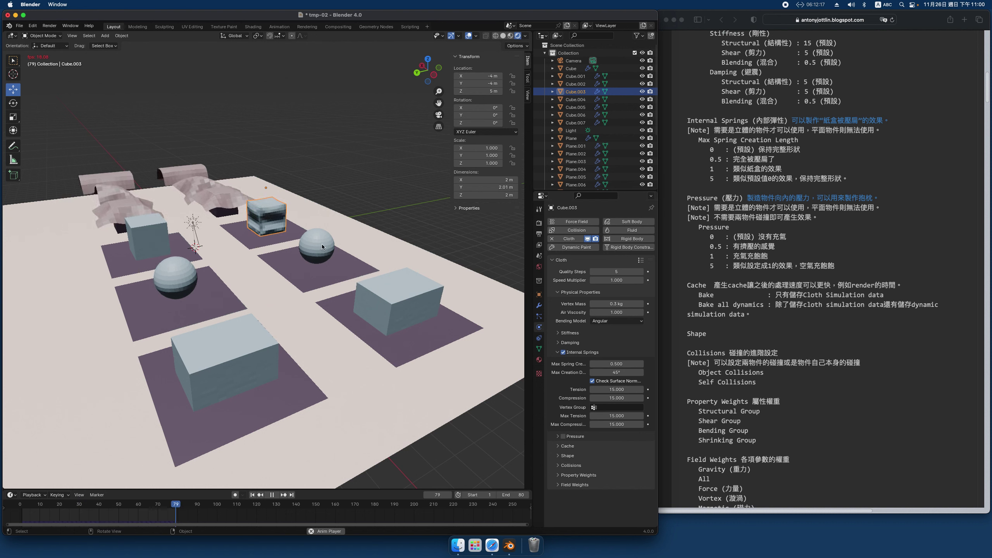
click(319, 240)
click(319, 239)
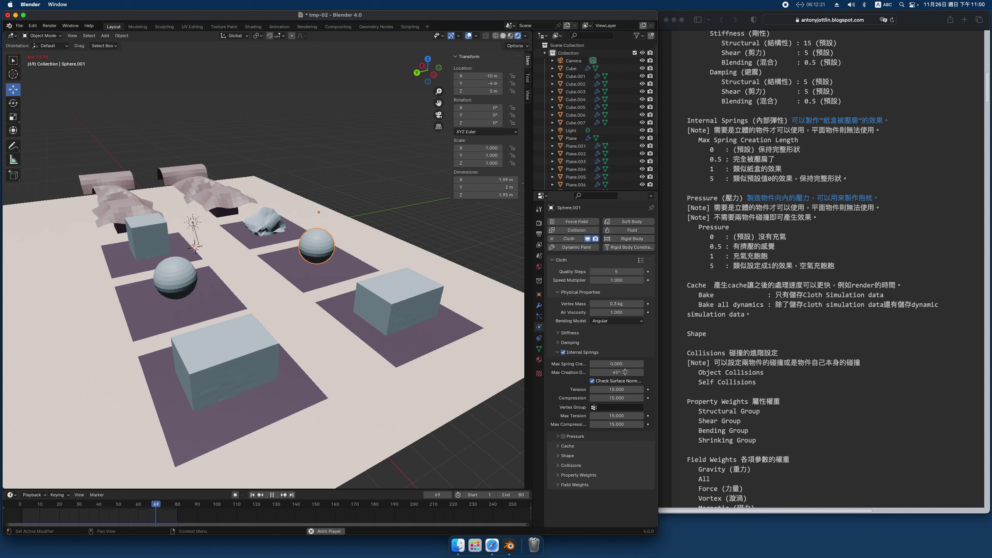
click(623, 364)
key(BackSpace)
text(0.)
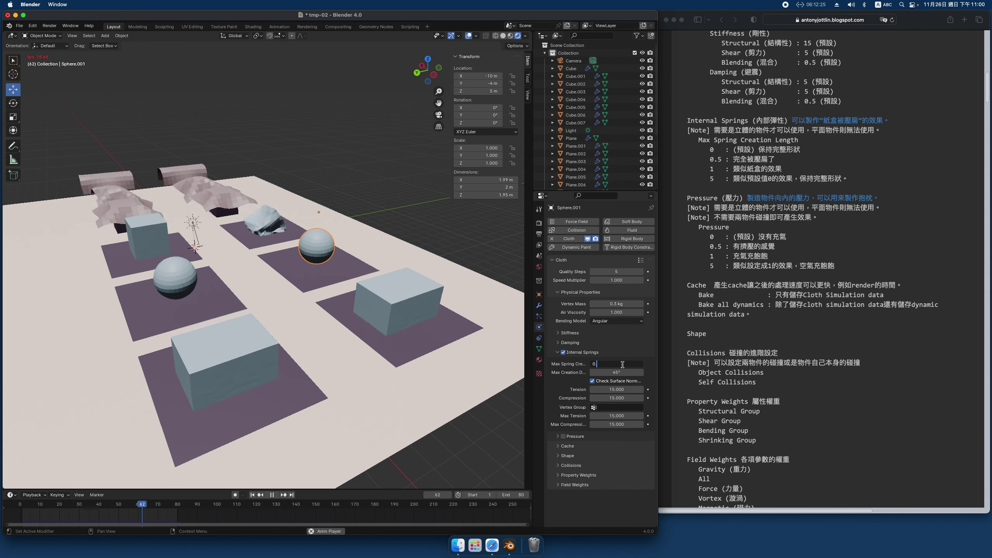
text(500)
key(Return)
Step: Set the right box's spring length to 0.5, stop playback, and inspect the collapsed cubes
click(402, 307)
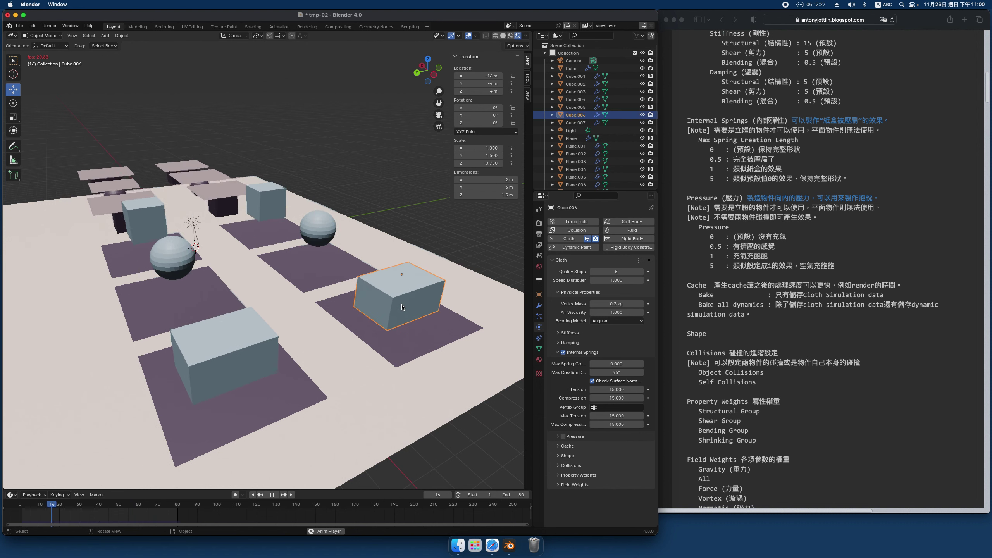
click(624, 364)
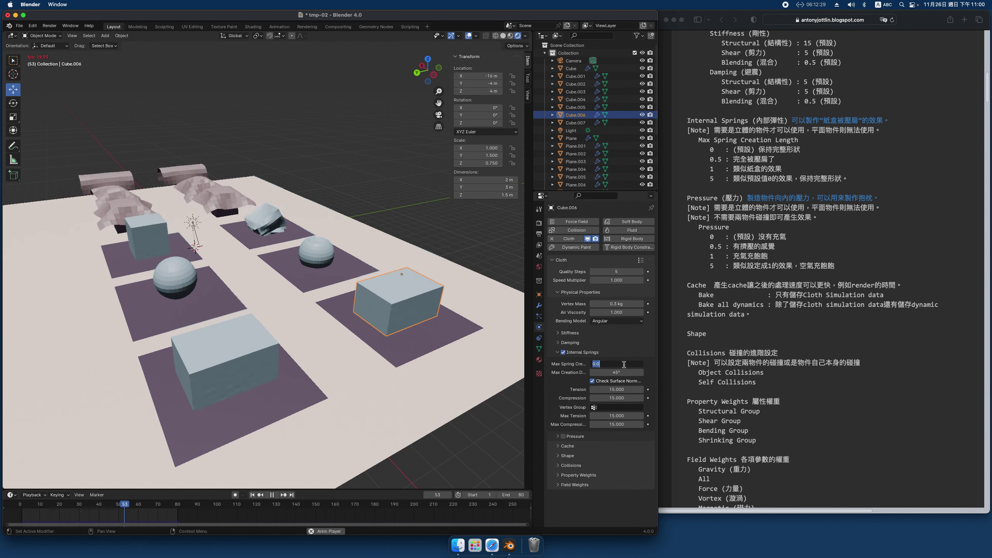
text(0.5)
key(Return)
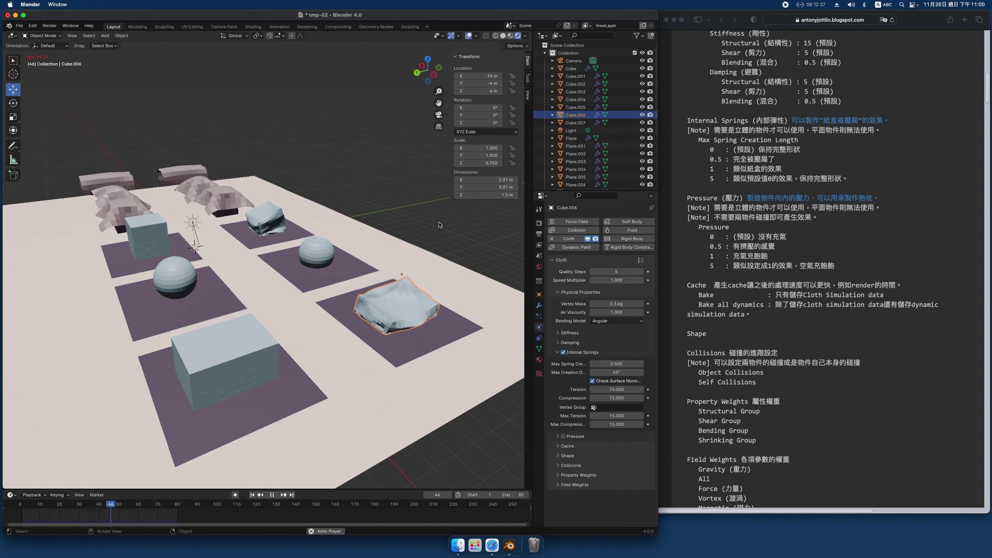
key(space)
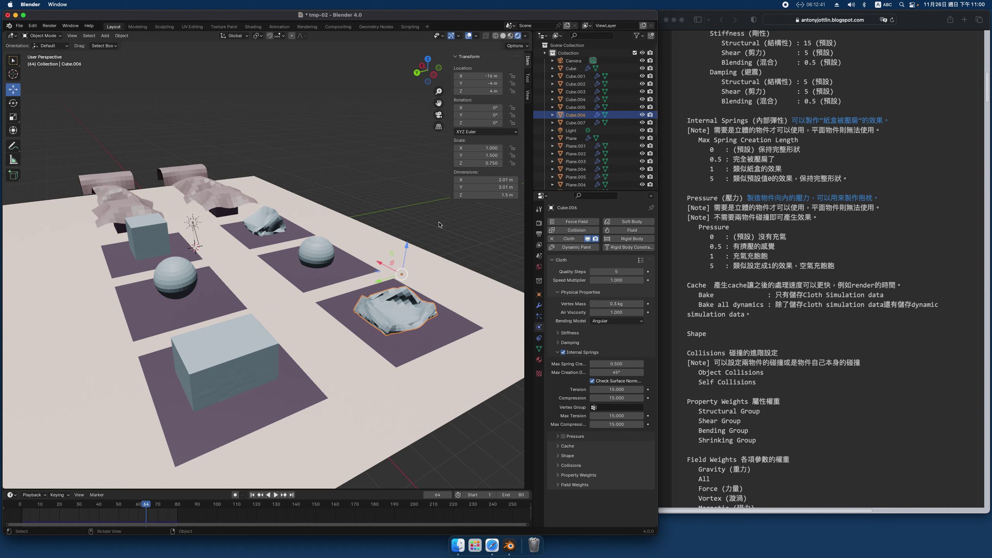
click(272, 227)
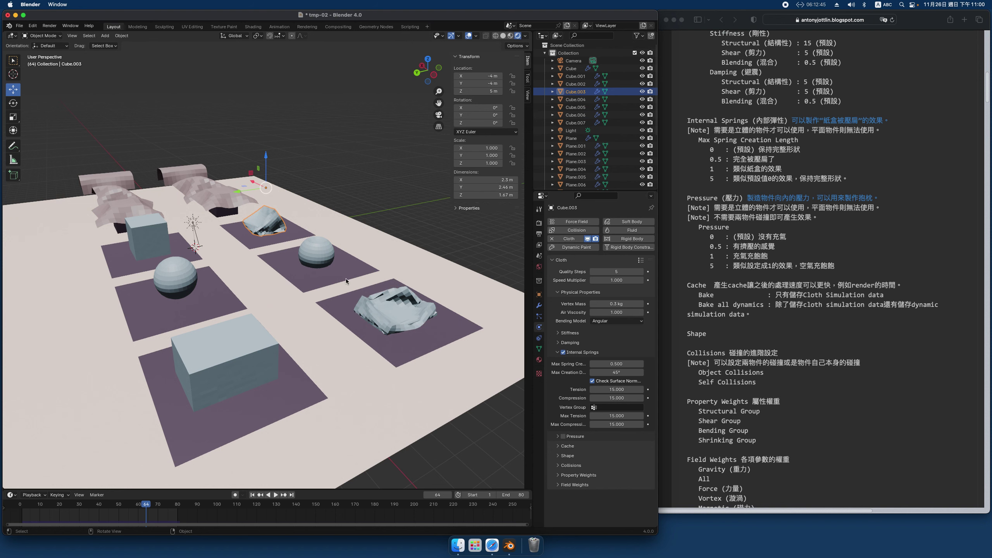
click(400, 320)
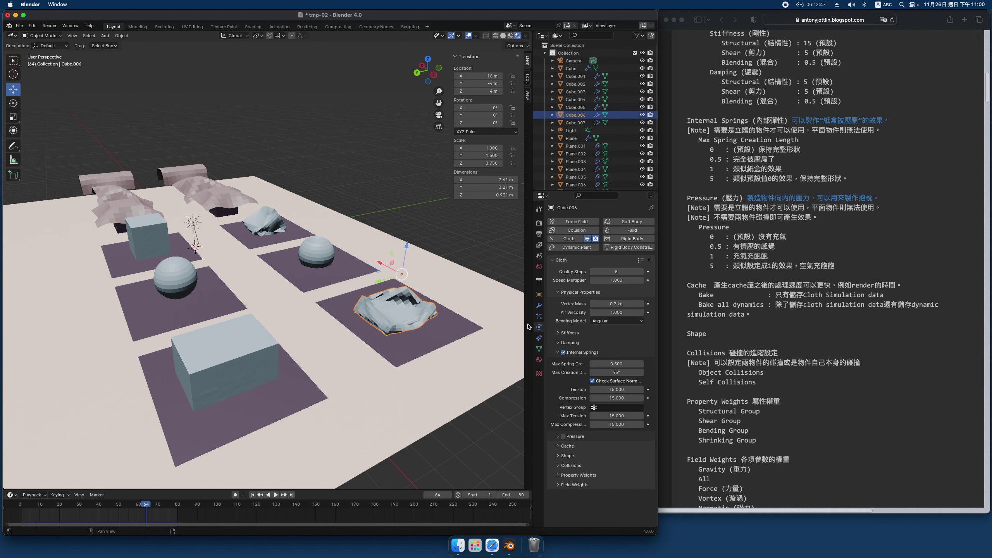
Step: Turn on Subdivision viewport display for the right box and the collapsed back cube
click(539, 305)
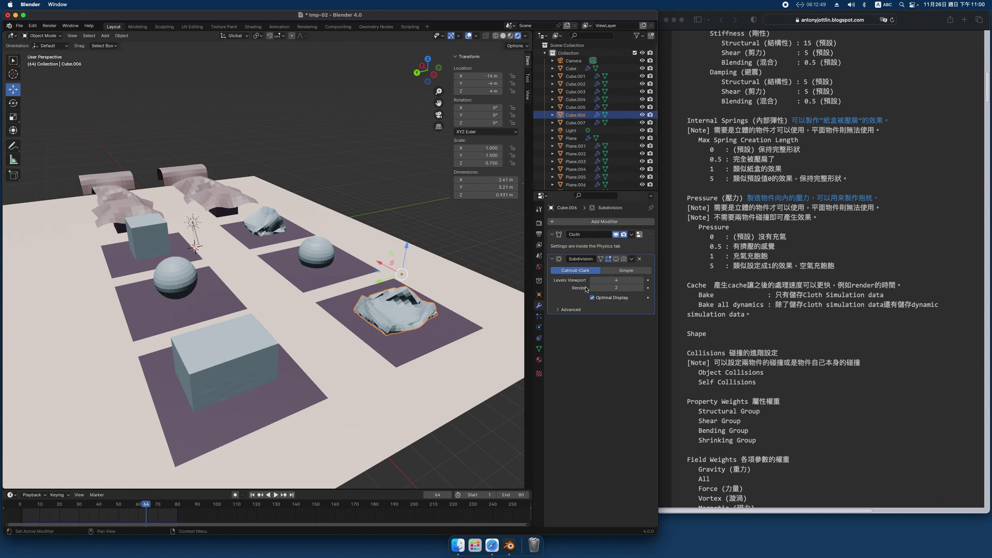
click(616, 259)
click(303, 253)
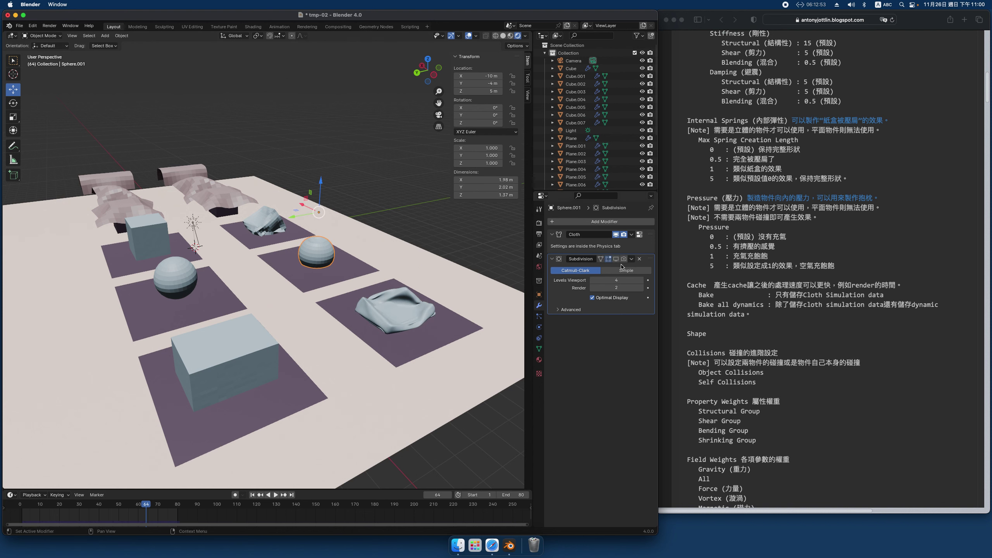
click(261, 228)
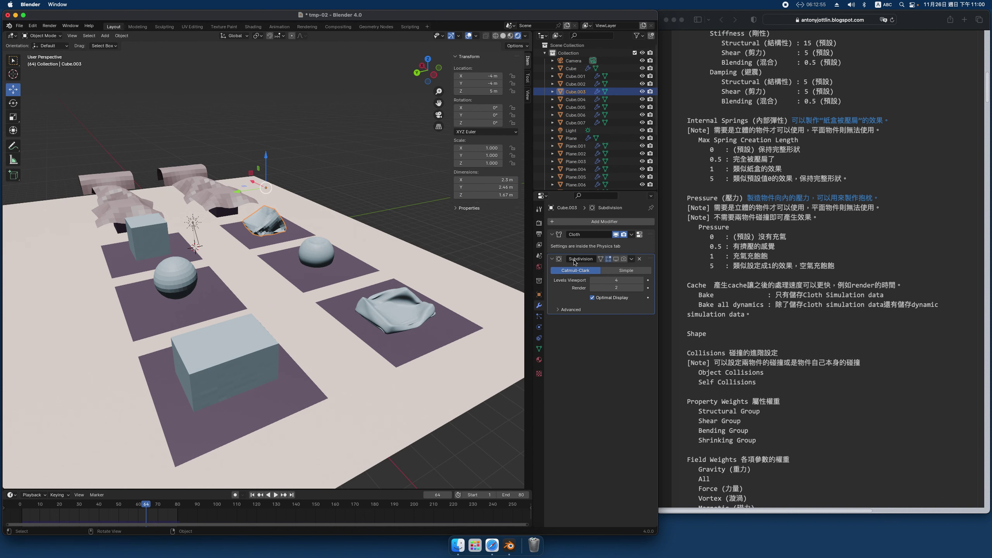
click(616, 260)
Step: Switch the back cube's subdivision display off and return to its Cloth physics settings
click(609, 259)
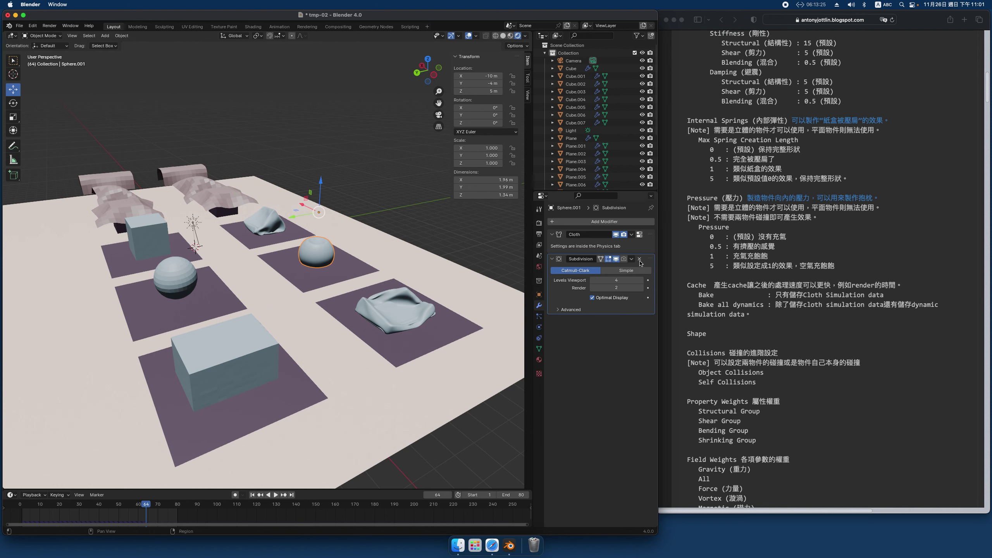
click(395, 309)
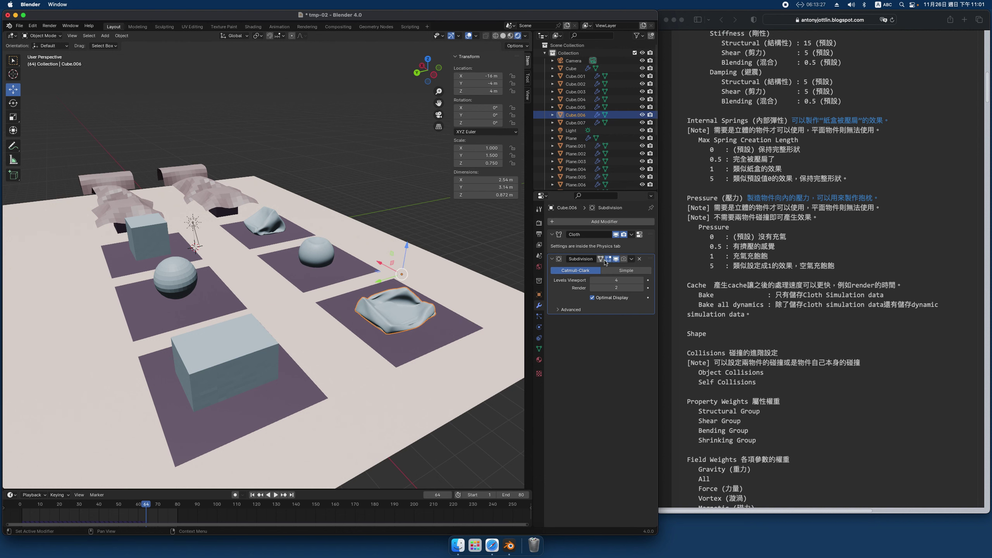
click(250, 221)
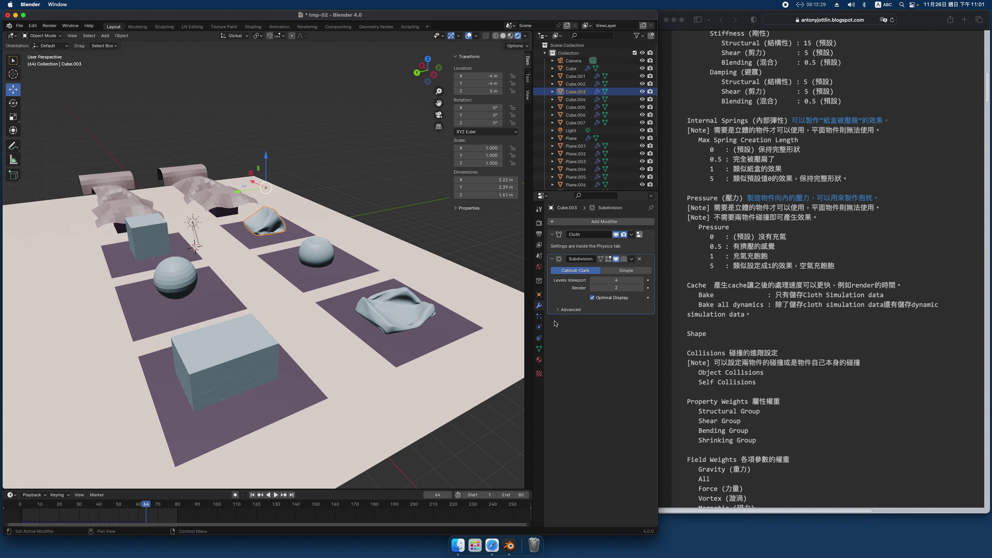
click(540, 327)
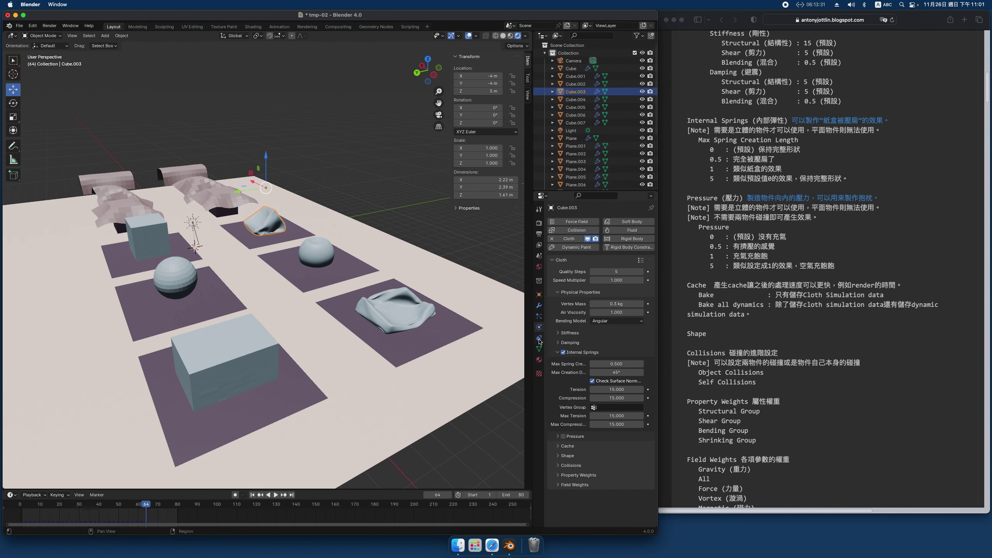
Step: Set Max Spring Creation Length to 1 on the back cube and the right sphere
click(622, 364)
text(1)
key(Return)
click(316, 252)
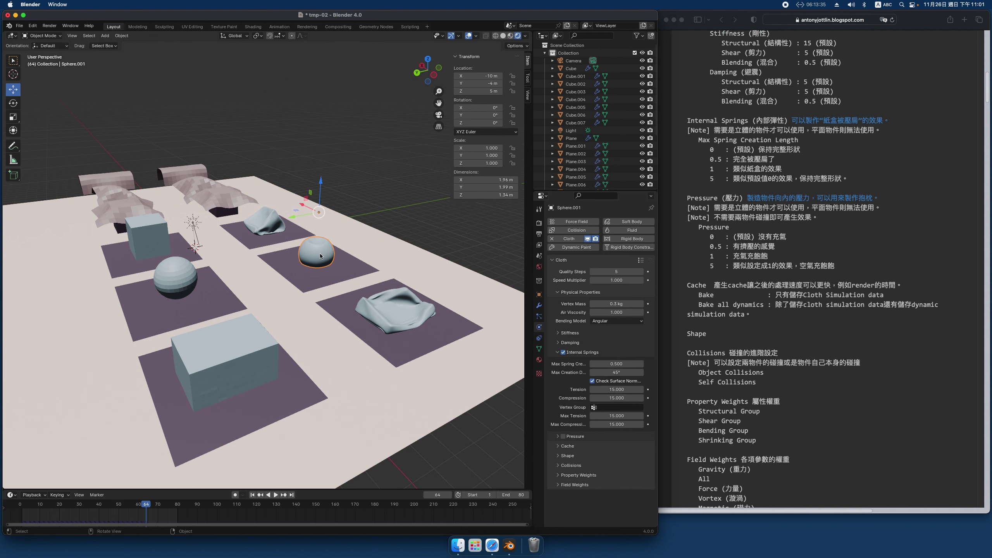
click(621, 364)
text(1)
key(Return)
Step: Set the right box's spring length to 1, replay the simulation, and show its modifiers
click(383, 319)
click(625, 365)
text(1)
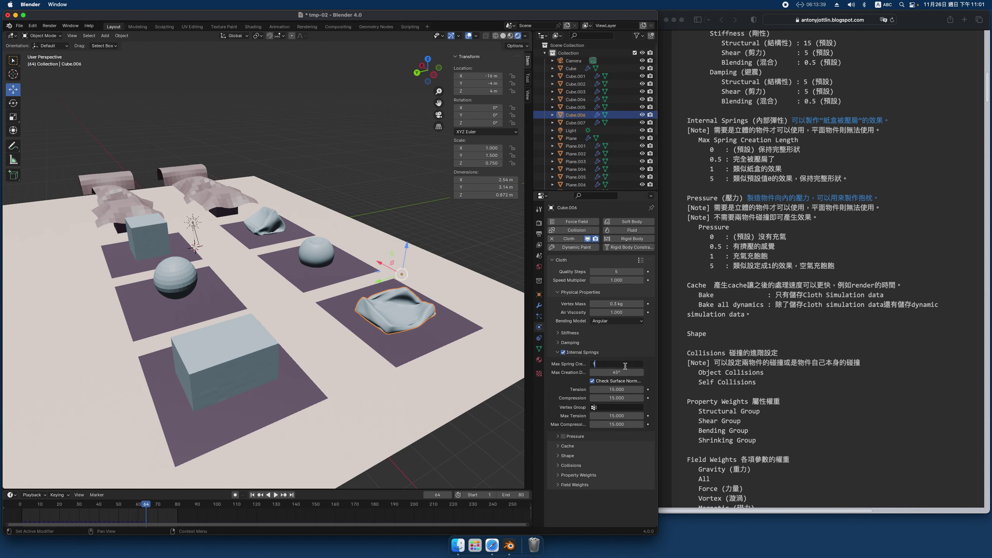
key(Return)
key(space)
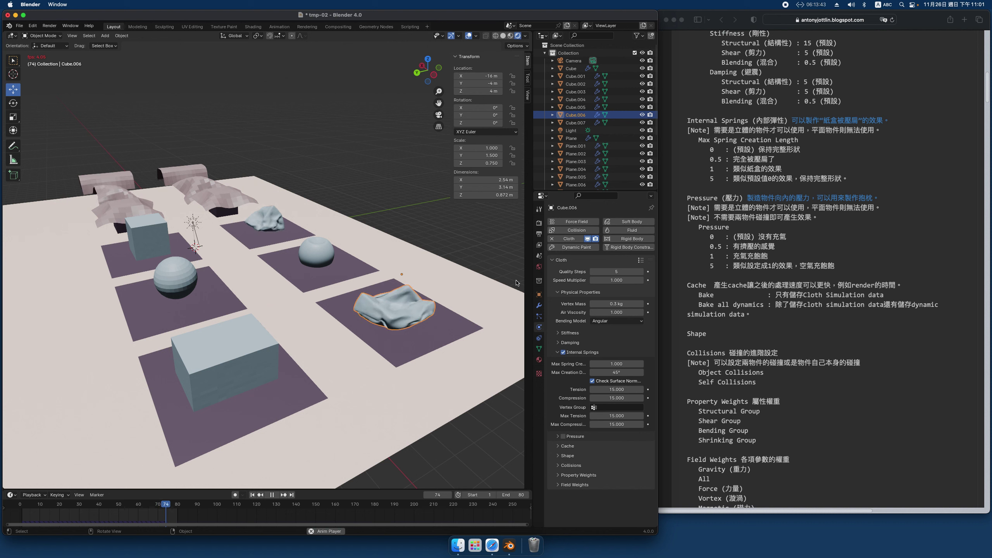
key(space)
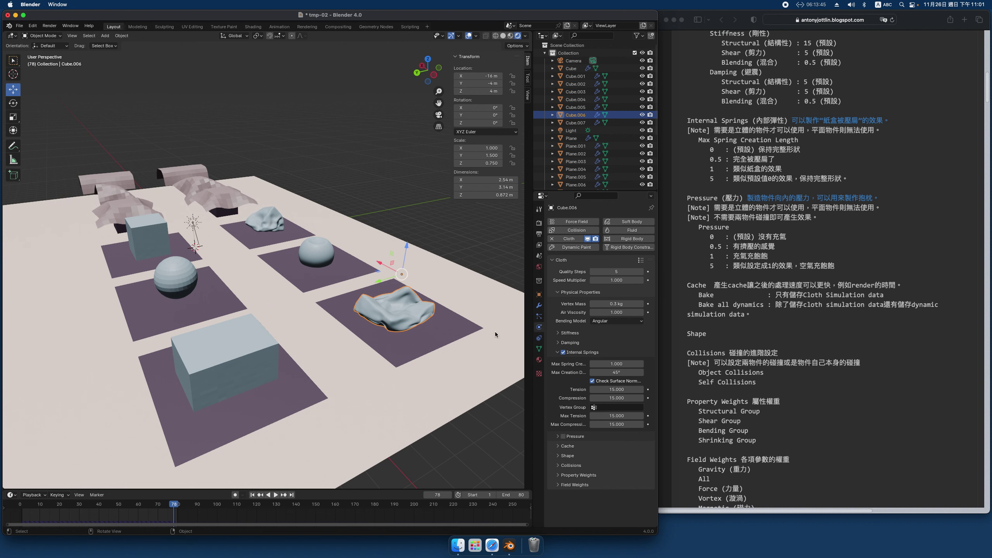
click(539, 316)
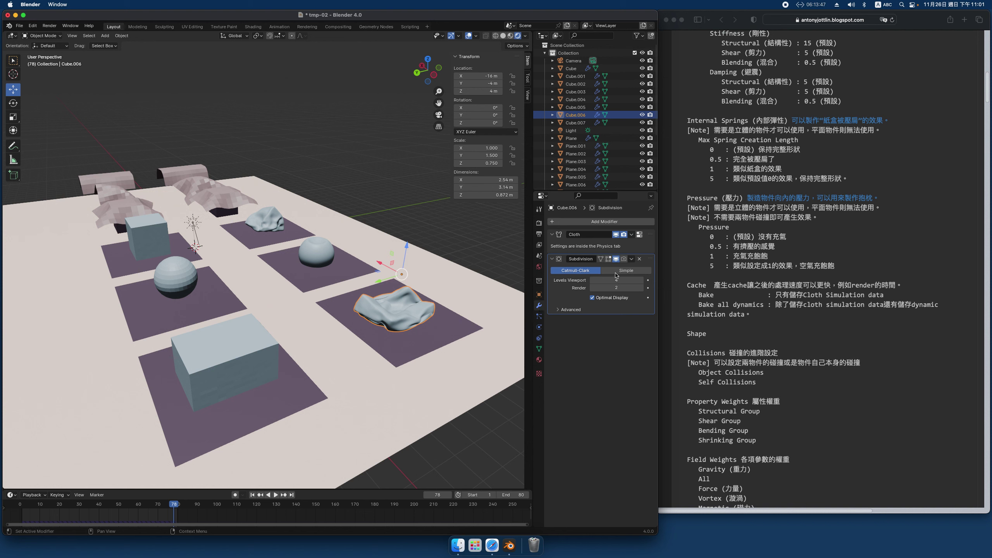
Step: Turn off Subdivision viewport display on the right box and back cube, then play the simulation
click(617, 261)
click(314, 246)
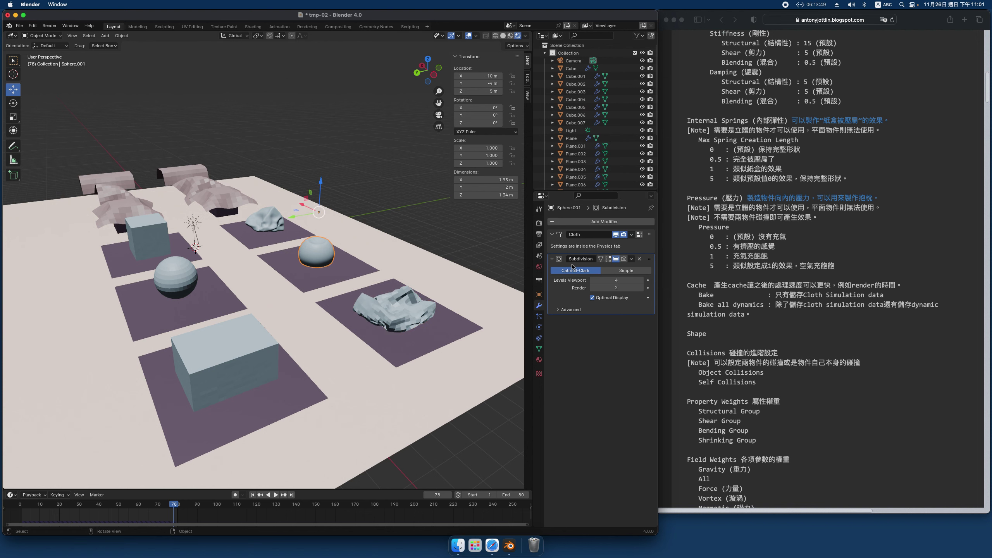
click(617, 260)
click(280, 224)
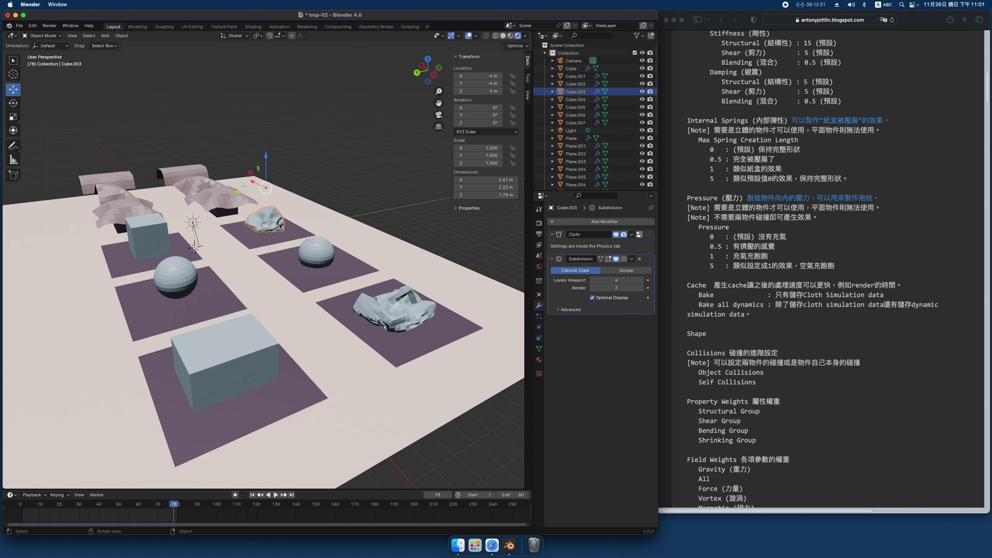
click(617, 259)
key(space)
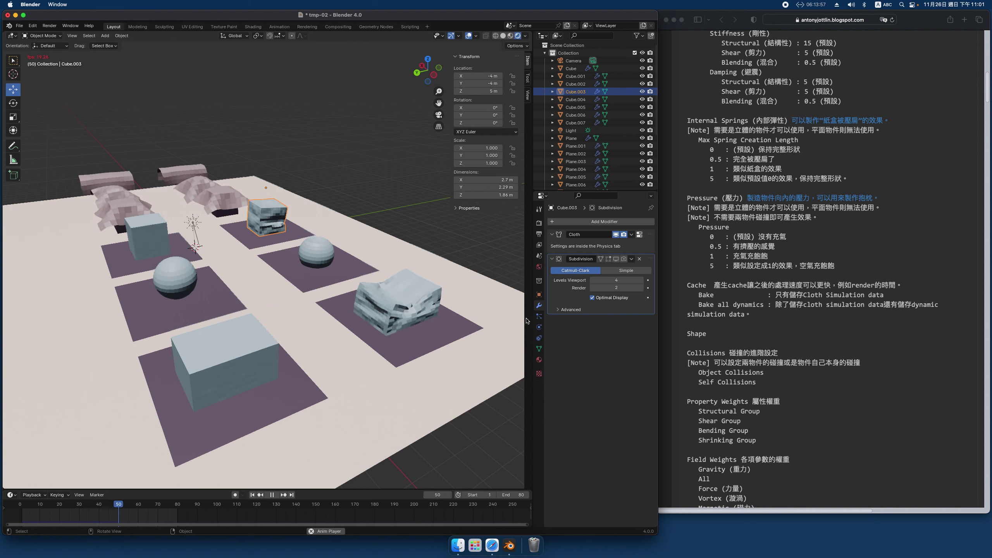
Step: Re-enable the sphere's subdivision preview, replay stopping at frame 71, and show its cloth physics
click(411, 304)
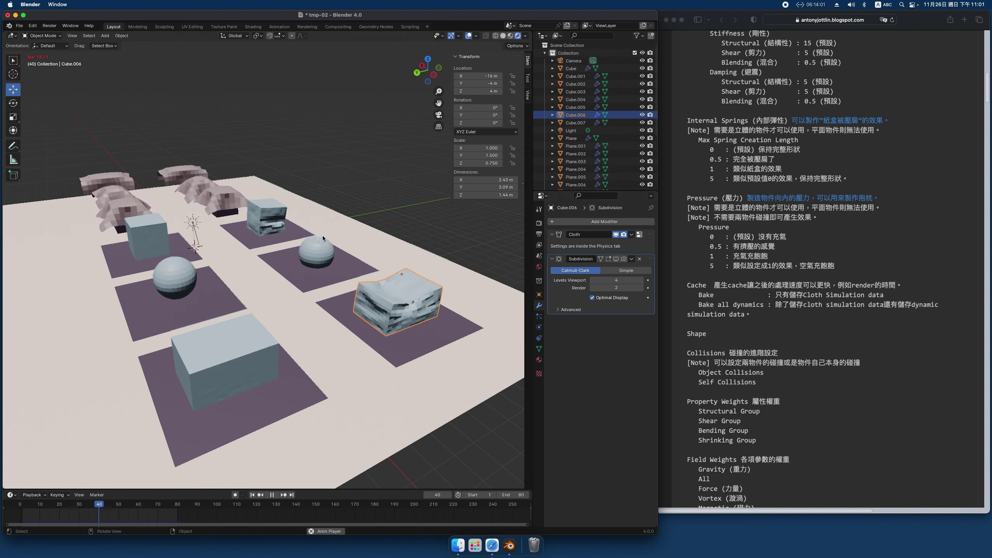
click(259, 223)
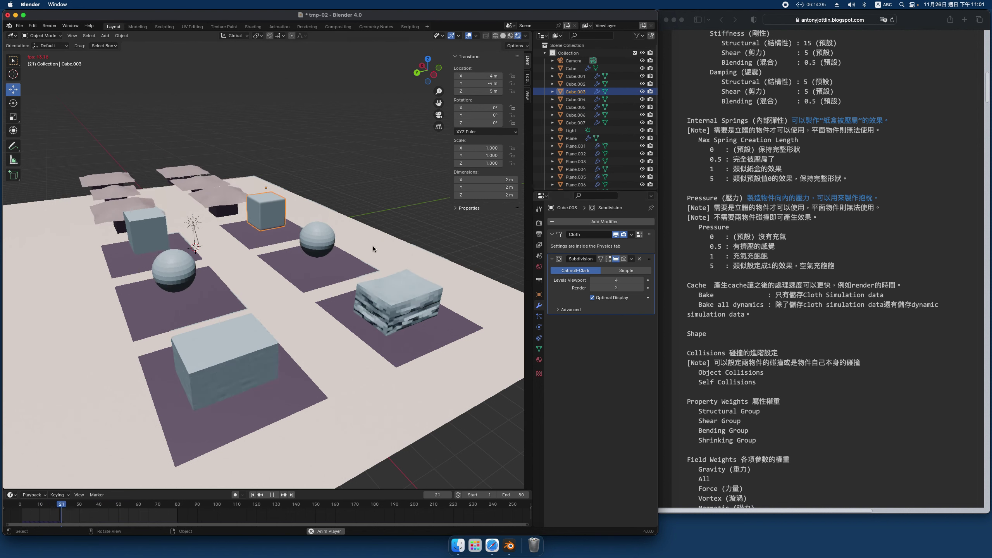
click(378, 301)
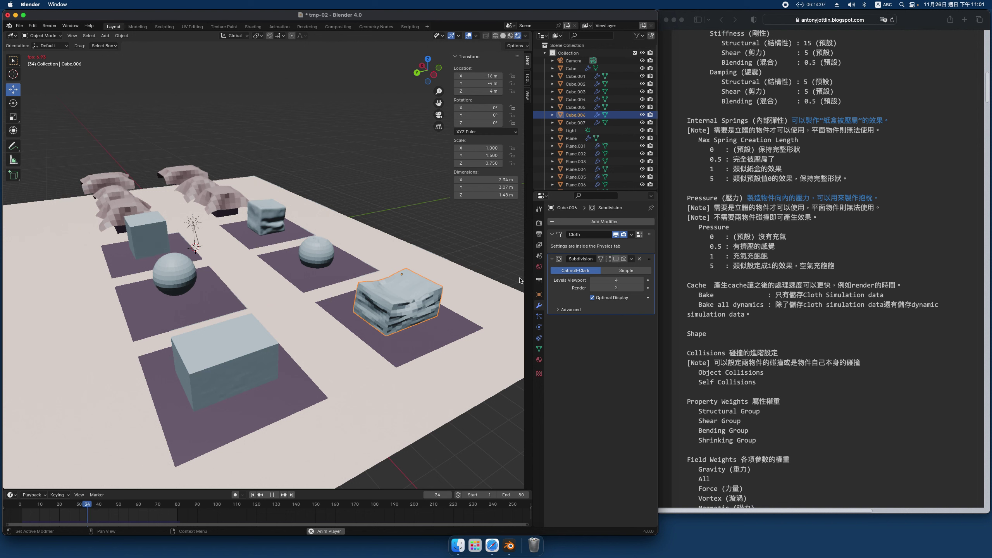
click(316, 253)
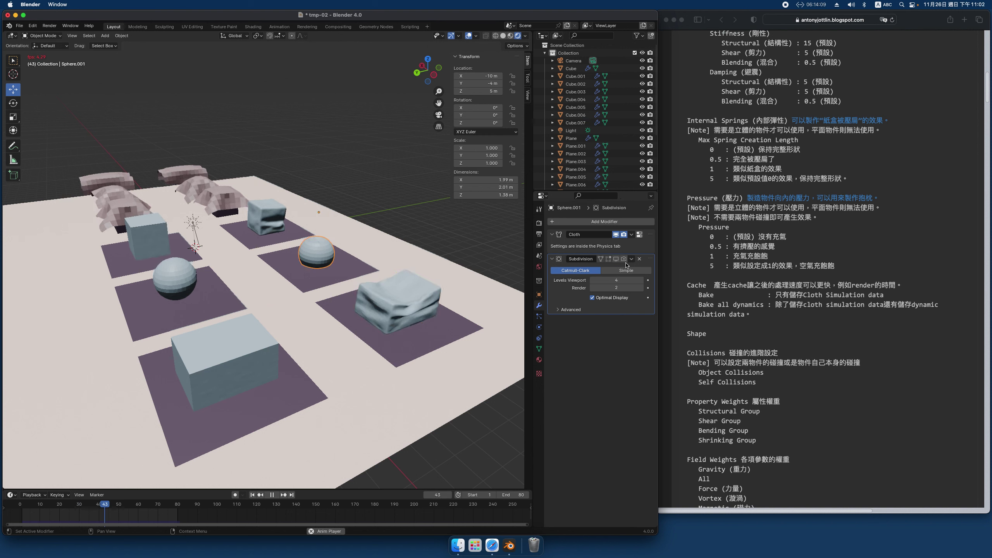
click(615, 260)
key(space)
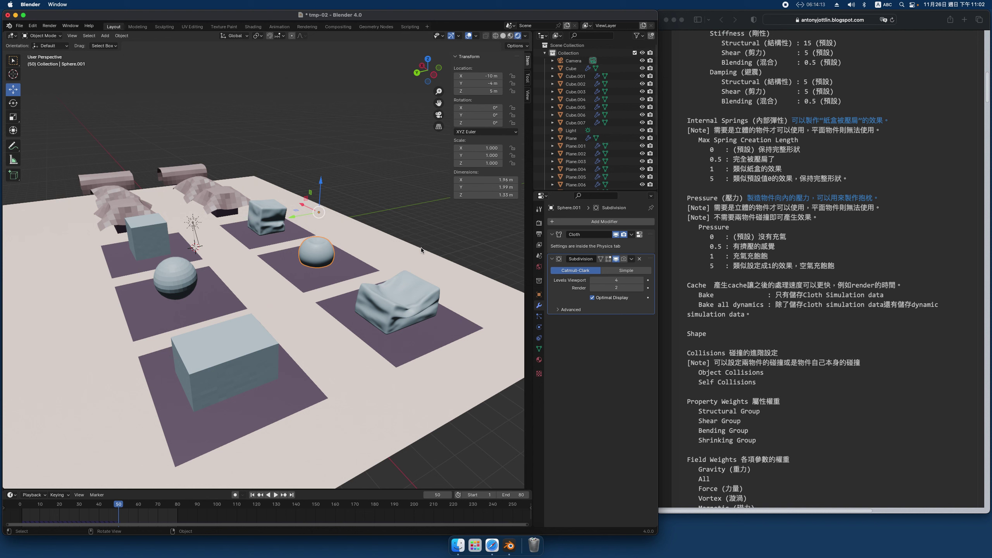
key(space)
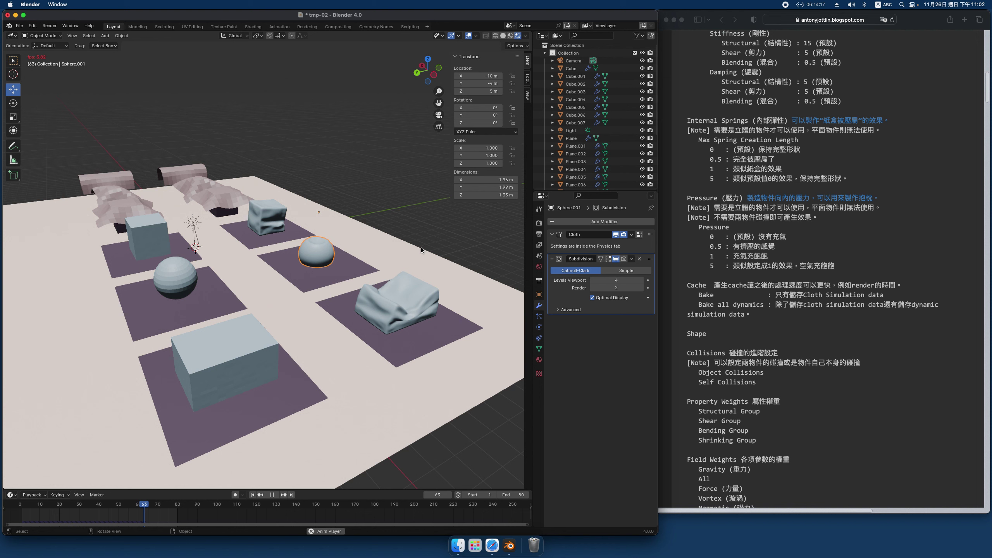
key(space)
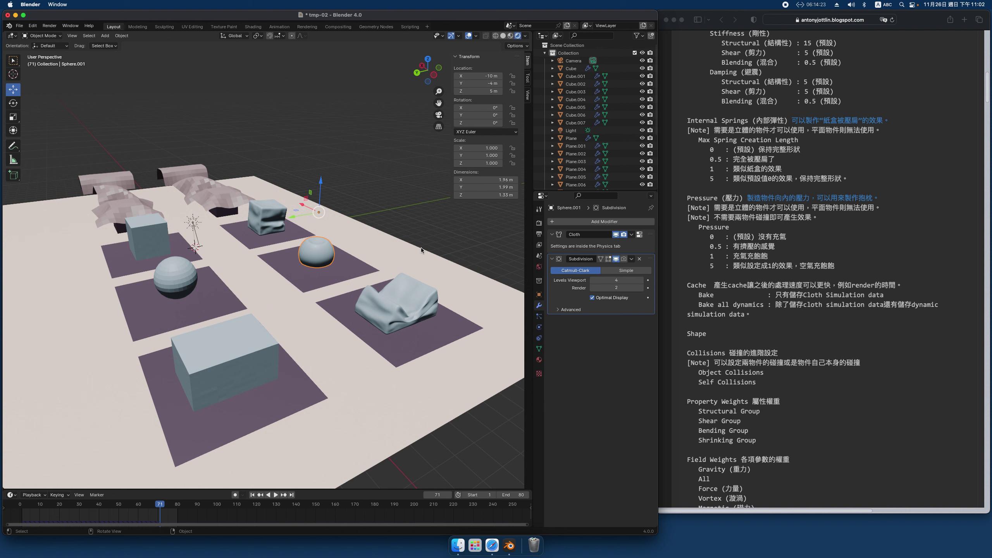
click(539, 327)
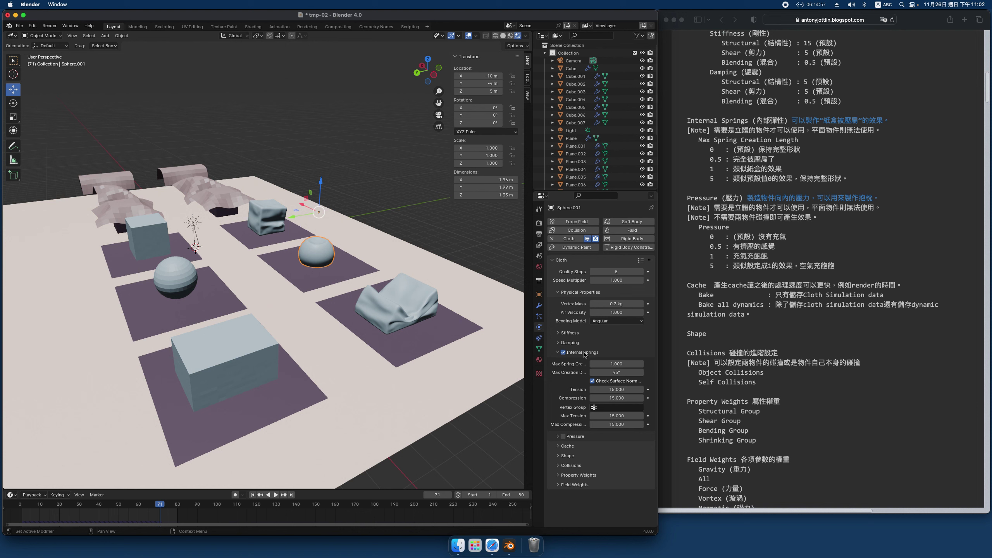
Step: Collapse Internal Springs, enable cloth Pressure on the large crumpled right cube, then select the back cube
click(585, 353)
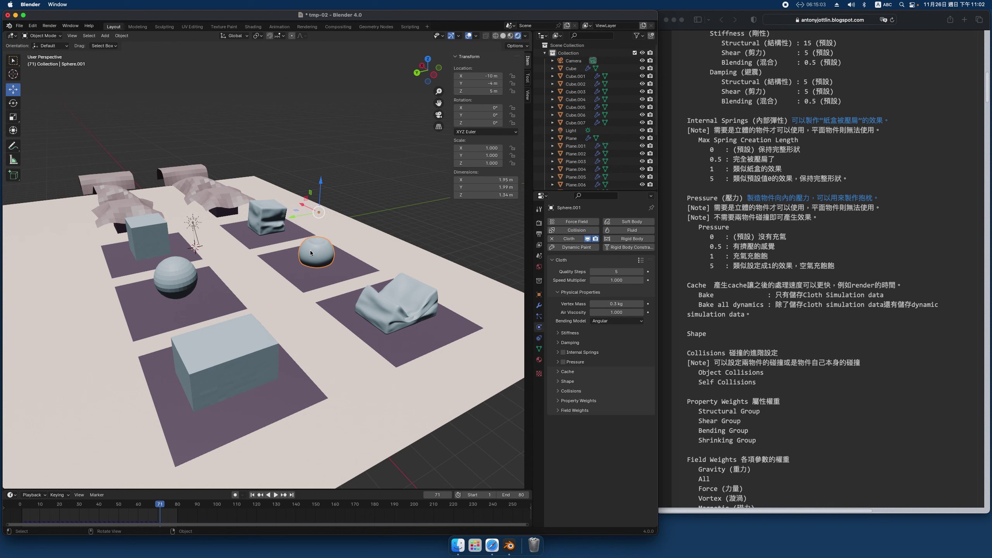
click(269, 218)
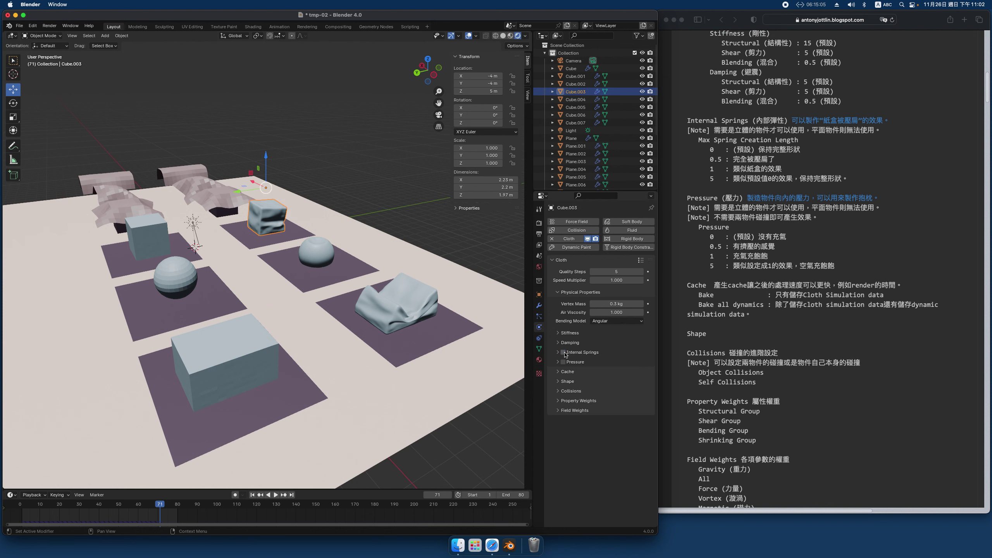
click(414, 303)
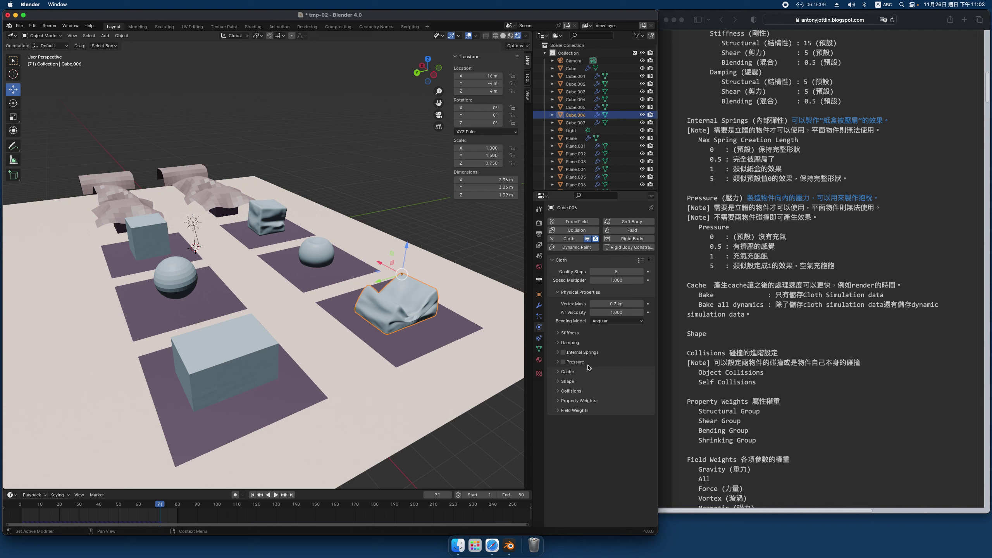
click(563, 362)
click(330, 257)
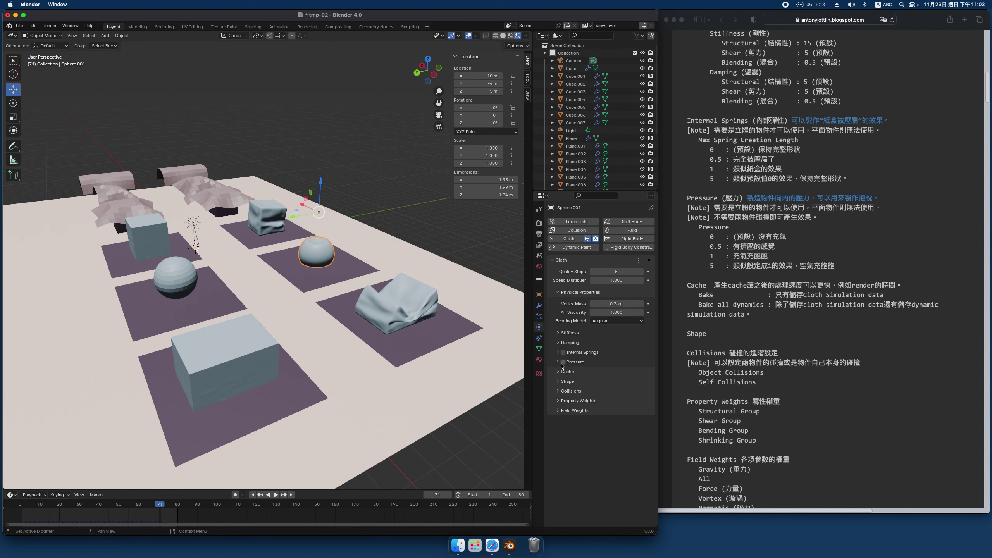
click(272, 221)
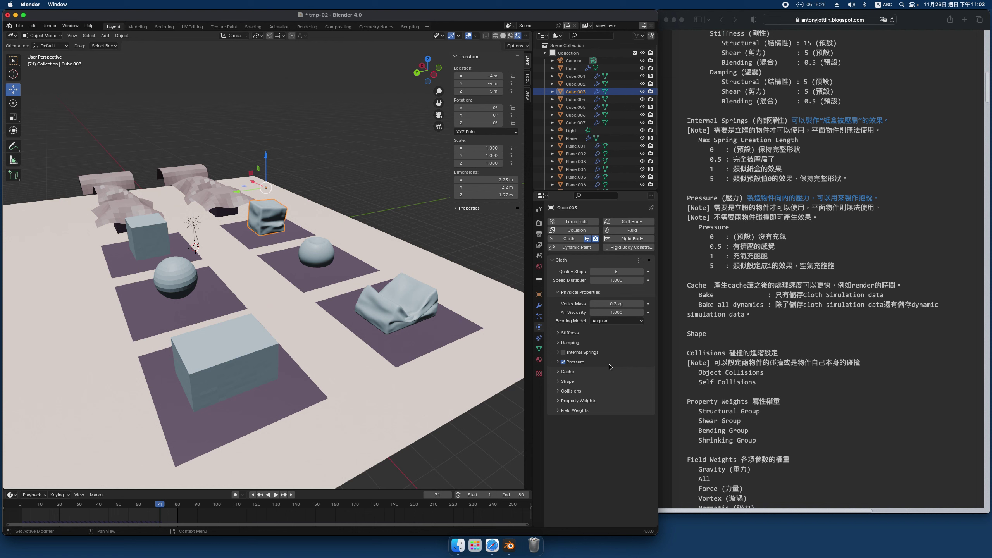
Step: Expand the Pressure settings and set the crumpled right cube and back cube Pressure to 0
click(595, 364)
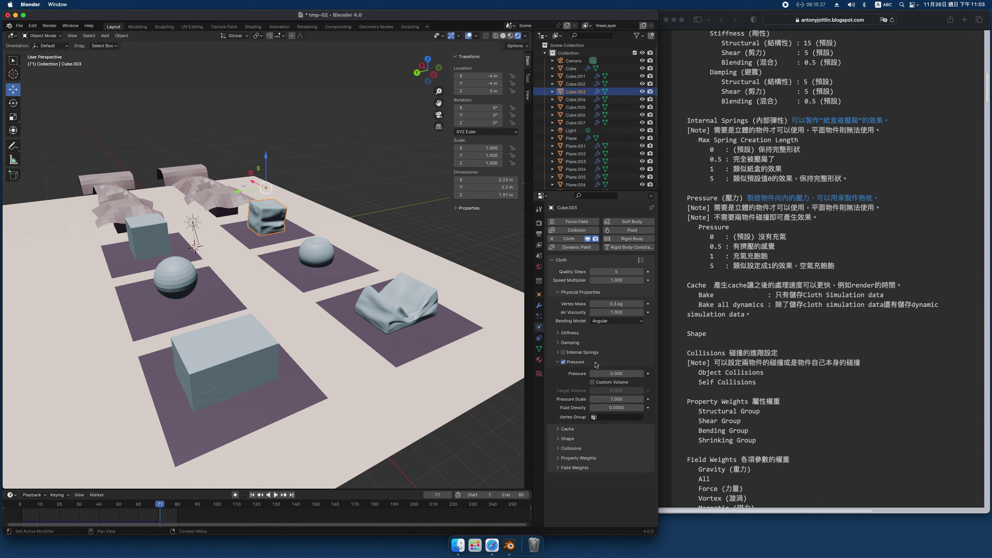
click(320, 254)
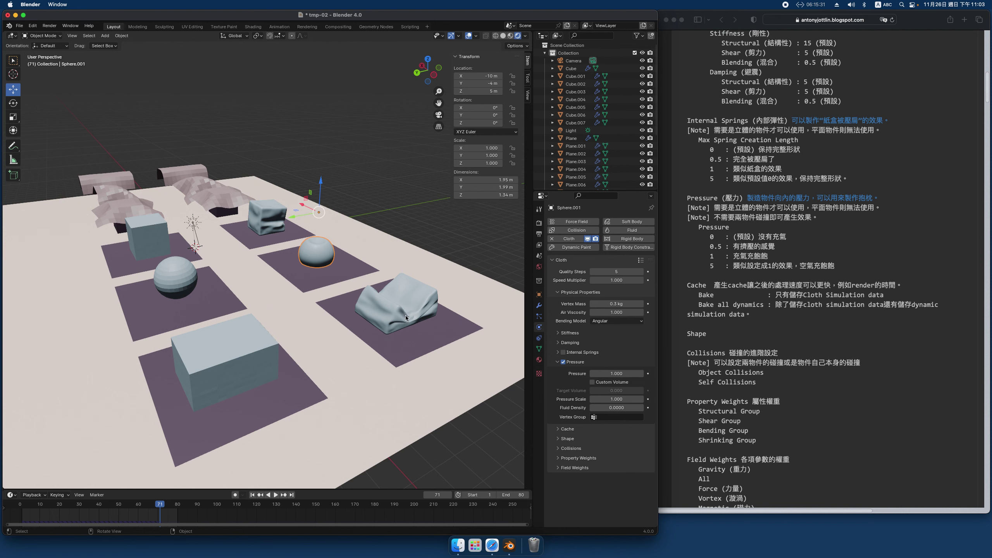
click(403, 318)
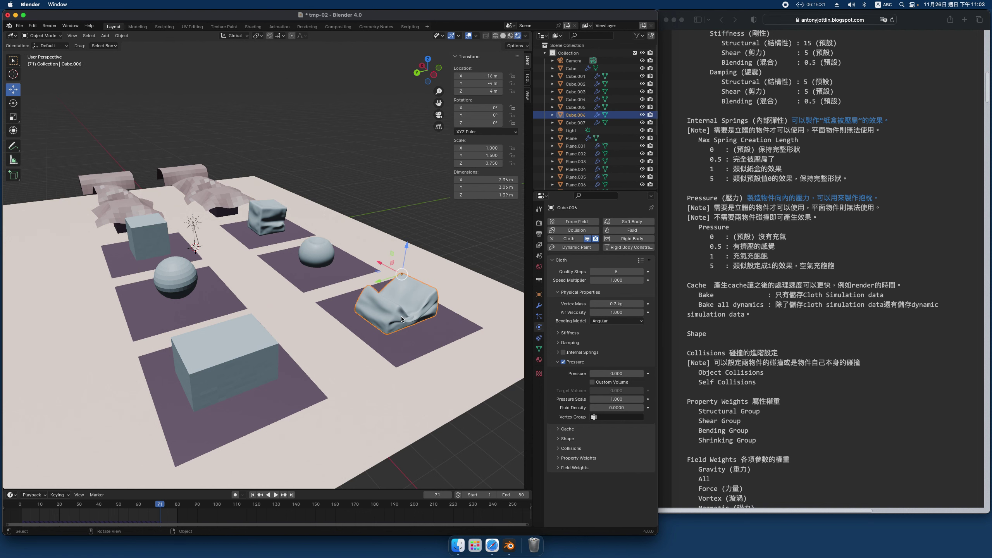
click(629, 374)
click(317, 249)
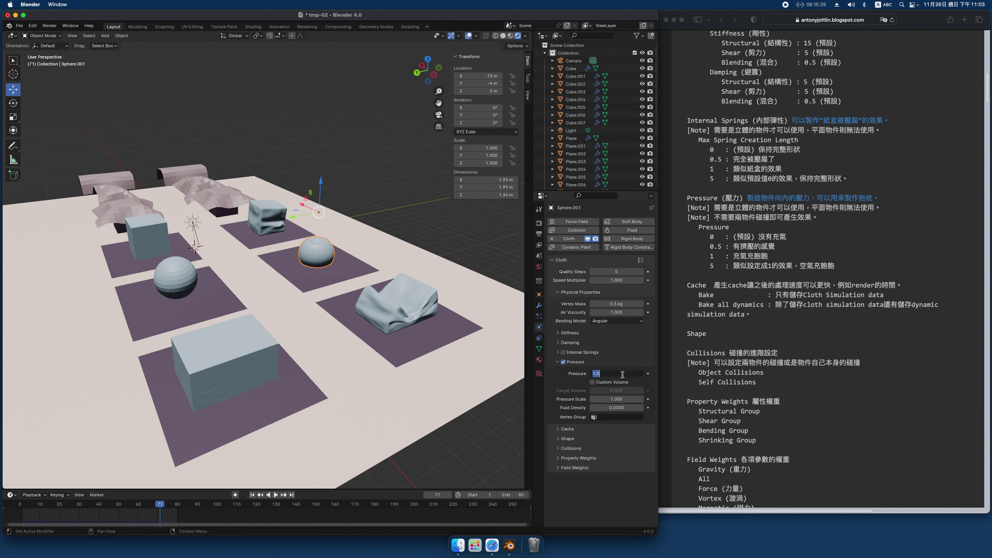
key(Return)
click(261, 215)
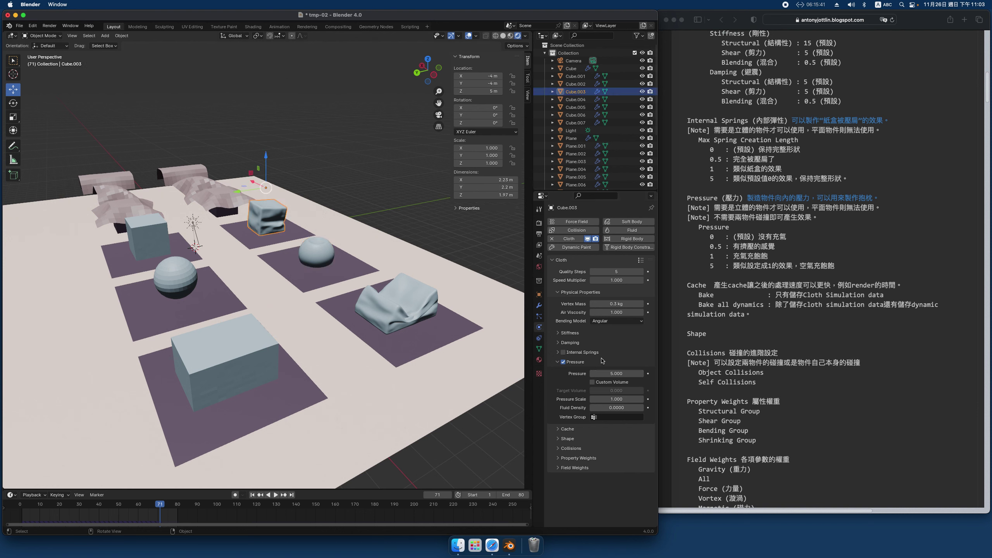
click(632, 374)
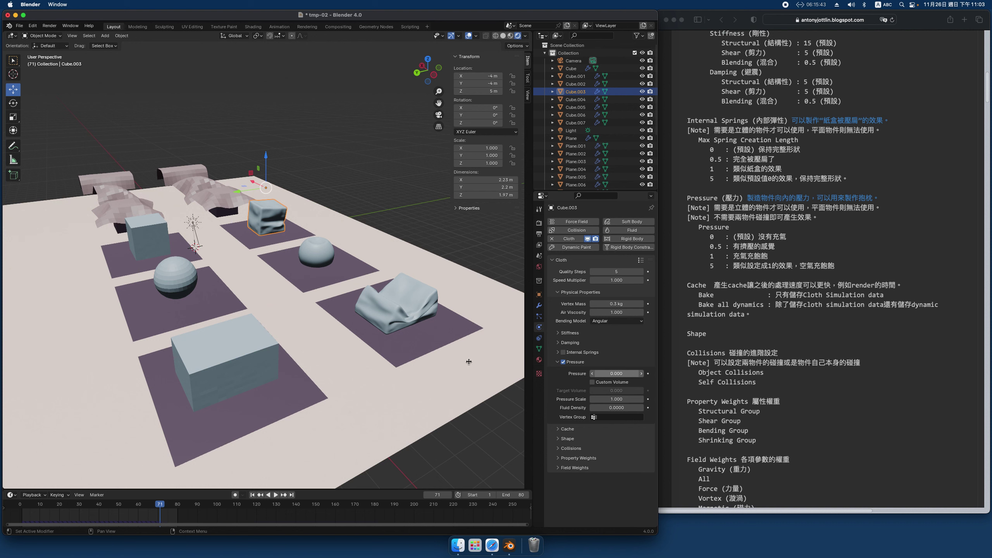
Step: Toggle cloth Pressure on the back-left cube, left sphere and front cube, then deselect everything
click(164, 230)
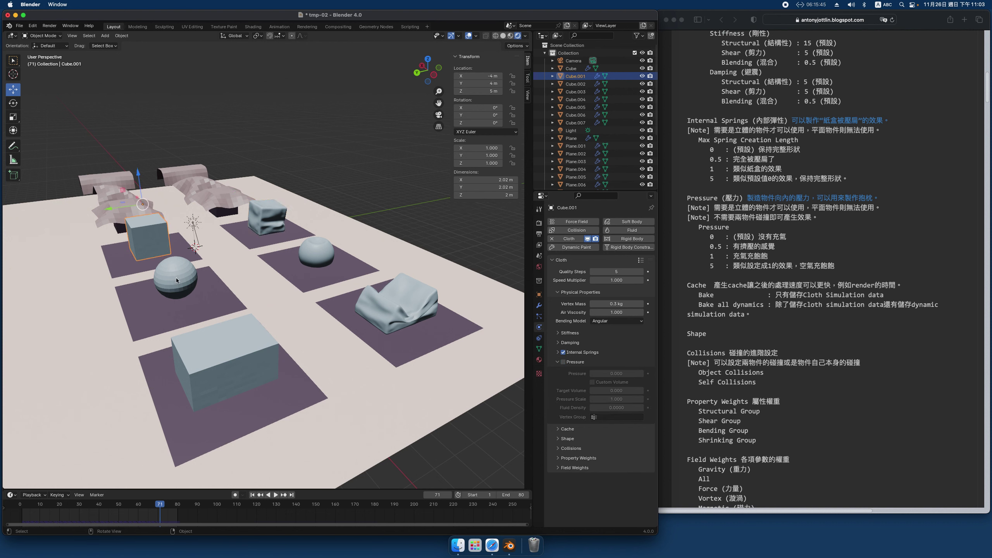
click(564, 363)
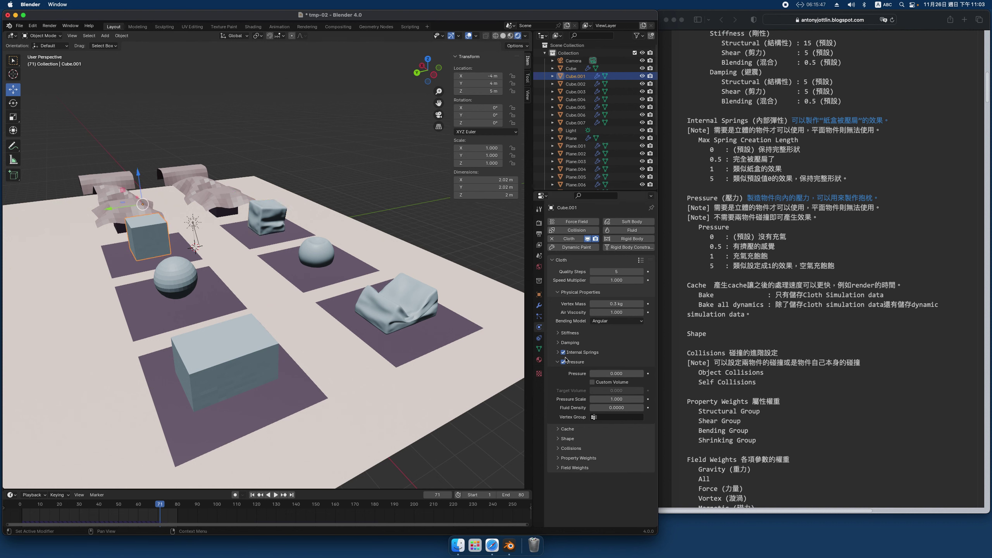
click(169, 273)
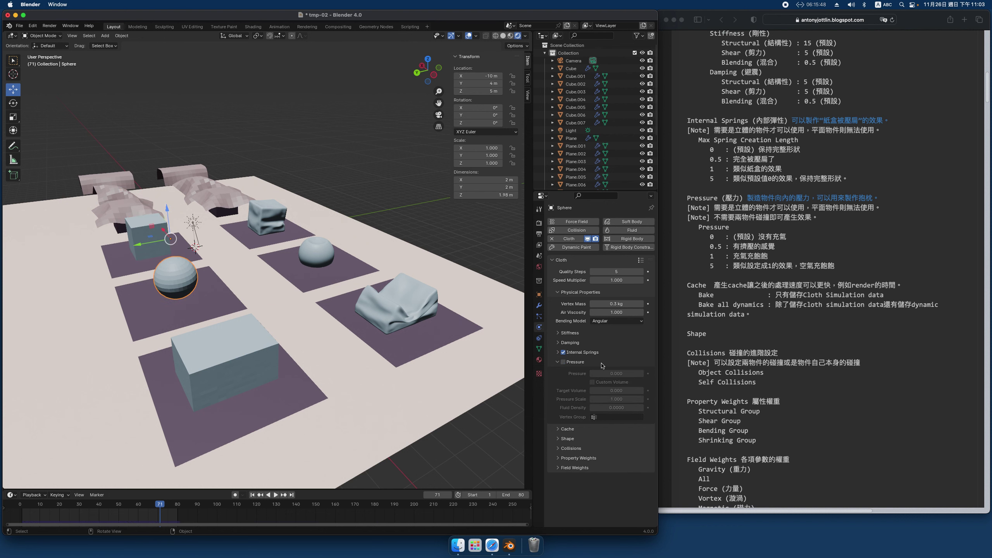
click(563, 363)
click(246, 348)
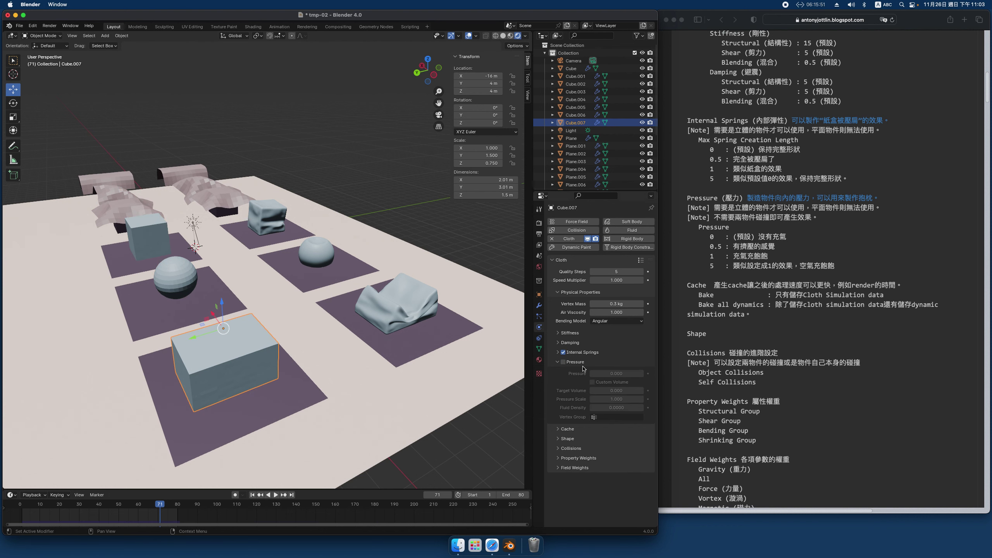
click(563, 361)
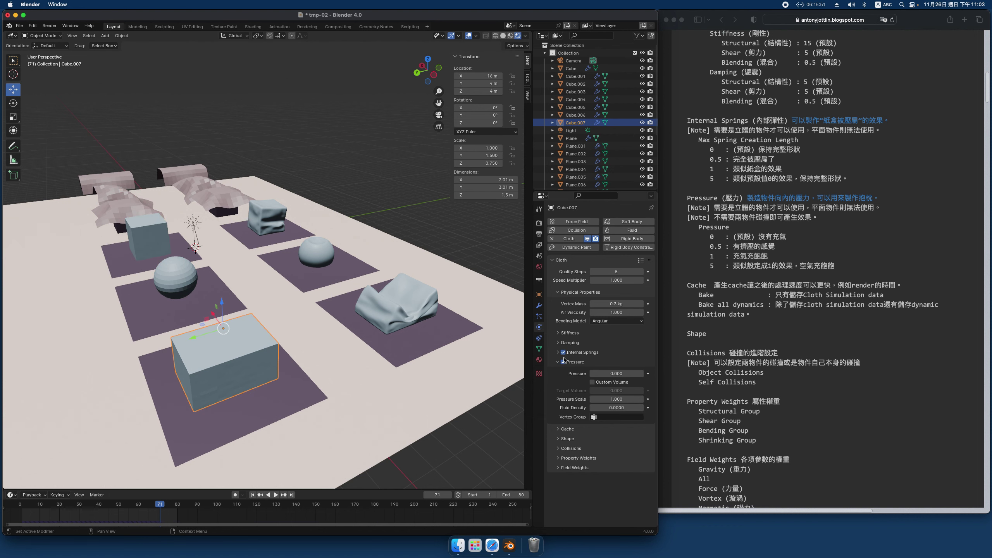
click(453, 240)
Step: Briefly play the simulation, then hide the right box's Subdivision in the viewport
key(space)
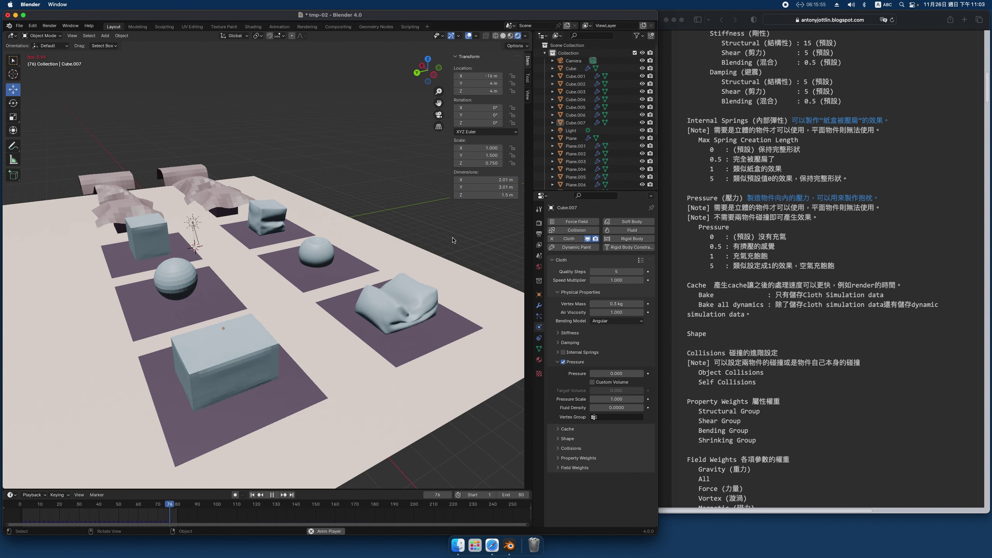
click(410, 299)
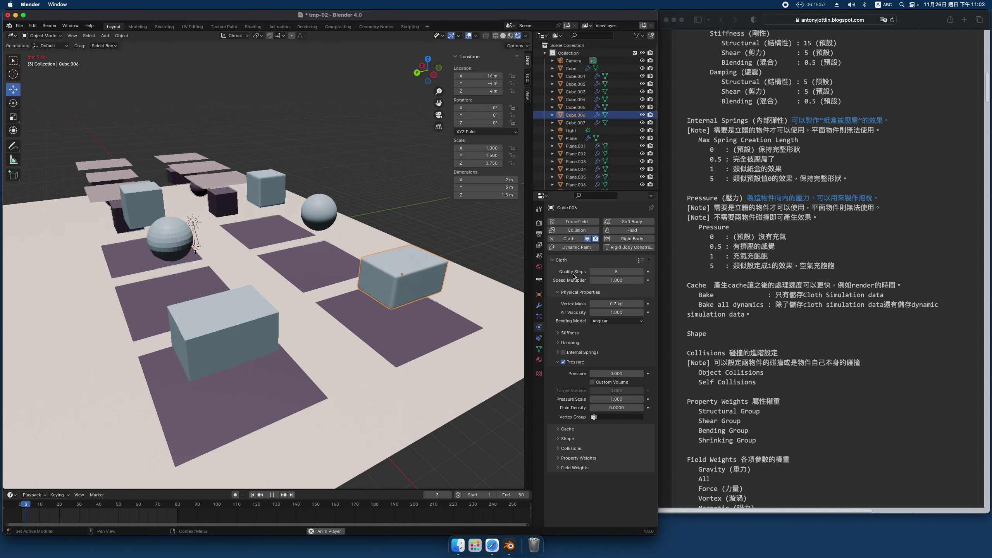
key(space)
click(539, 306)
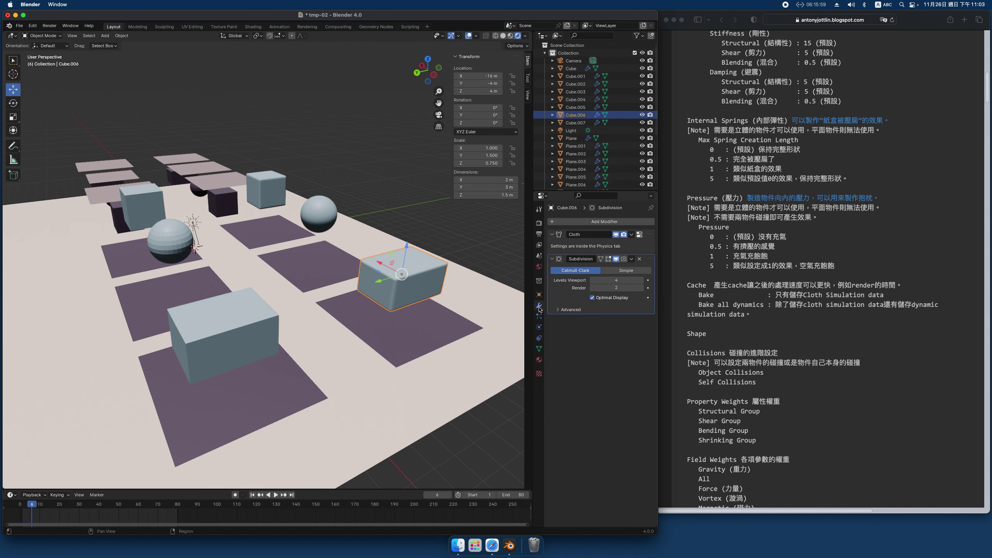
click(616, 259)
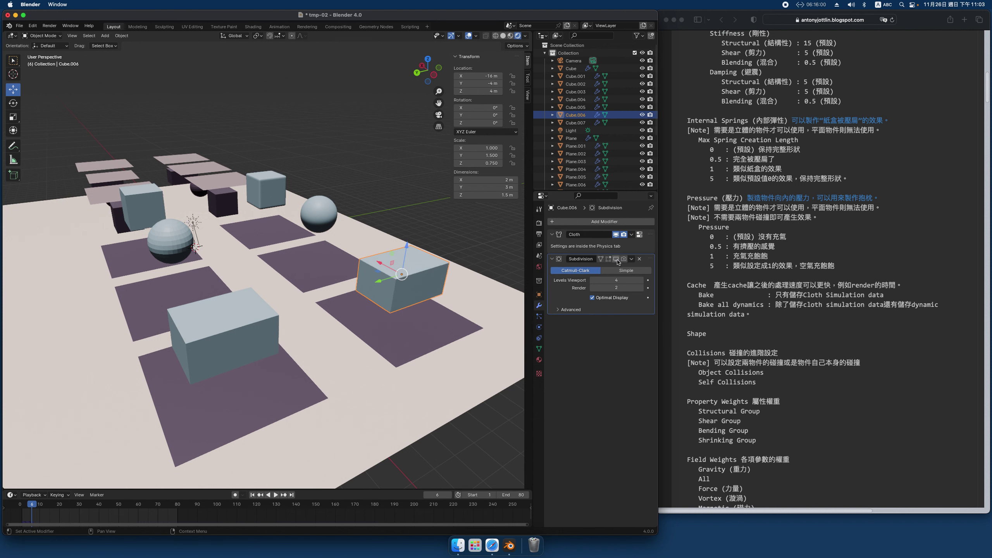
Step: Hide the back middle cube's subdivision and replay the simulation, stopping at frame 44
click(321, 219)
click(265, 190)
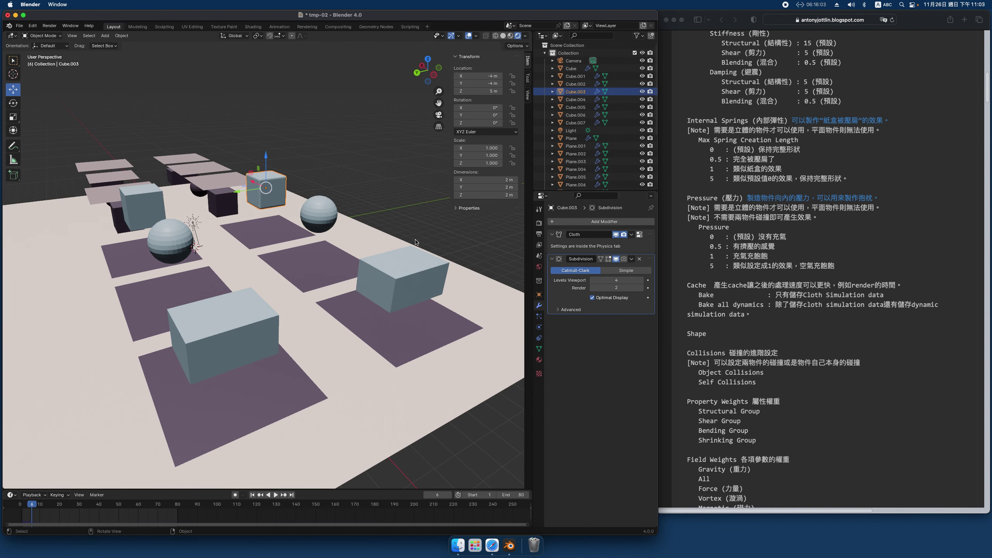
click(617, 259)
click(472, 234)
key(space)
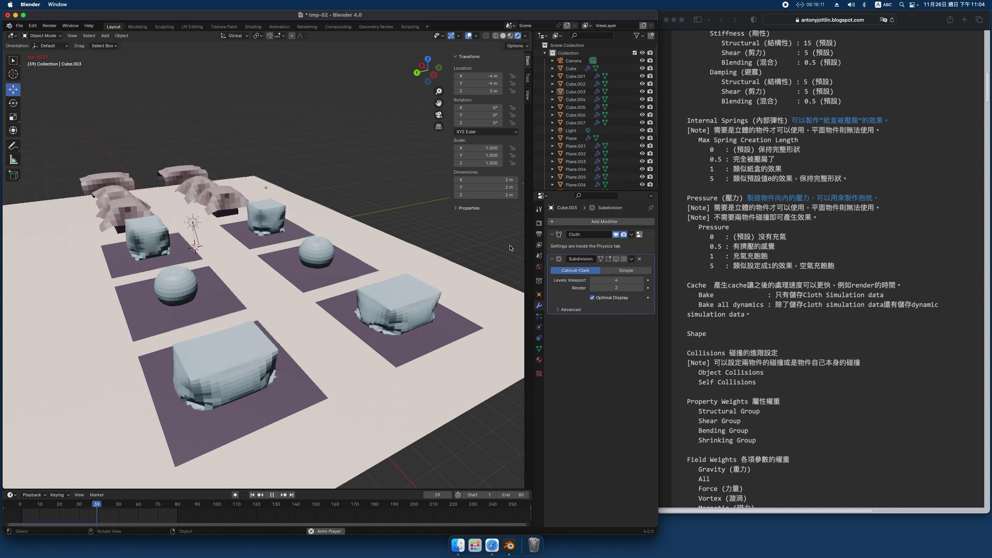
key(space)
Step: In the Physics tab, lower Cube.003's cloth Speed Multiplier to 0.400 and below
click(540, 328)
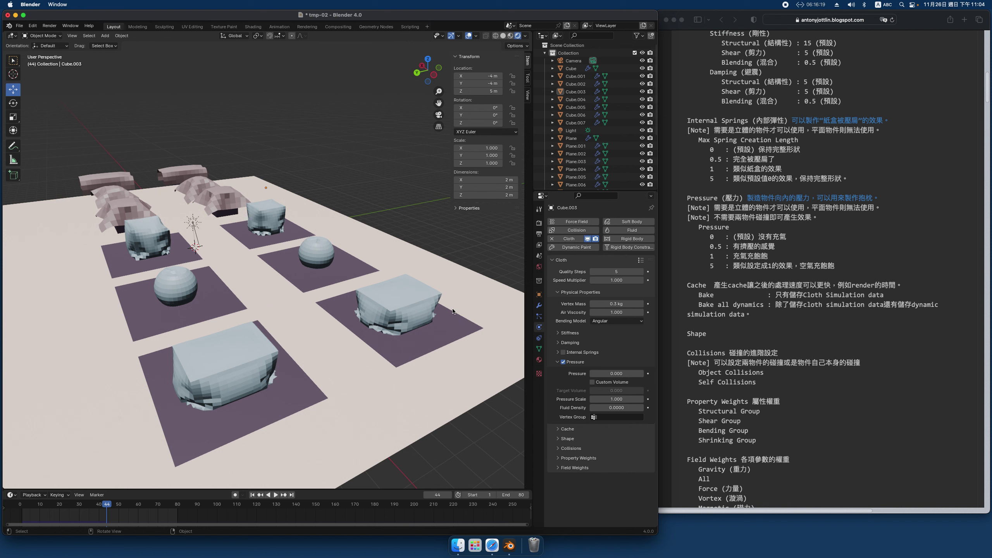
click(592, 280)
click(593, 280)
click(593, 280)
click(592, 280)
Step: Bring the Speed Multiplier down to 0.100 for Cube.003 and the rear sphere
click(593, 281)
click(312, 245)
click(593, 280)
click(592, 280)
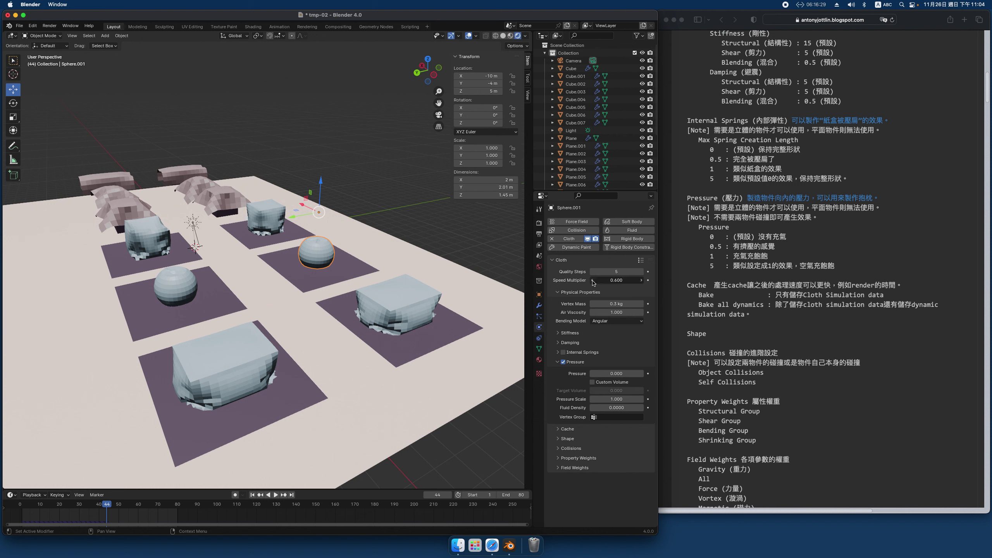
click(593, 281)
click(592, 280)
click(261, 220)
click(593, 280)
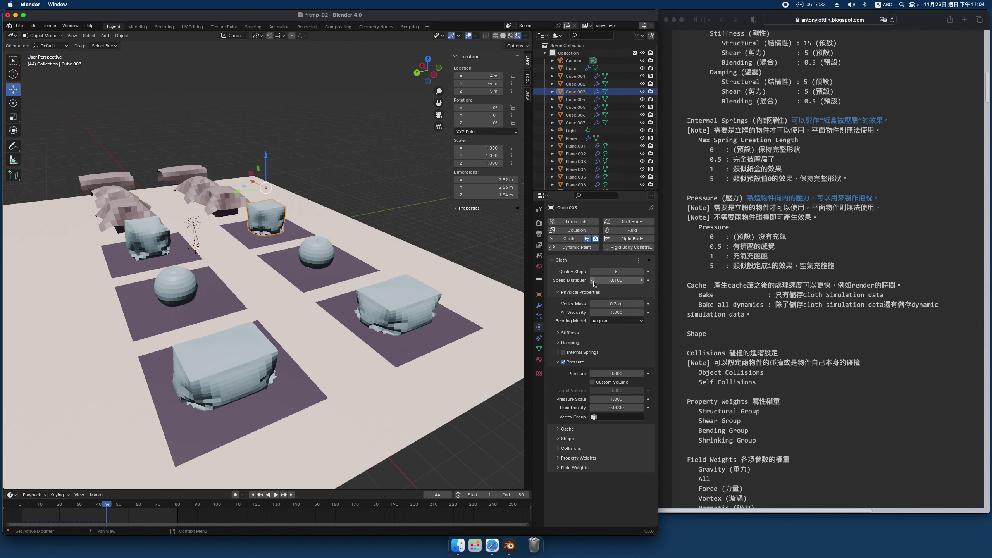
Step: Set the back-middle cube's Speed Multiplier to 0.100, then play the simulation to compare
click(642, 280)
click(407, 200)
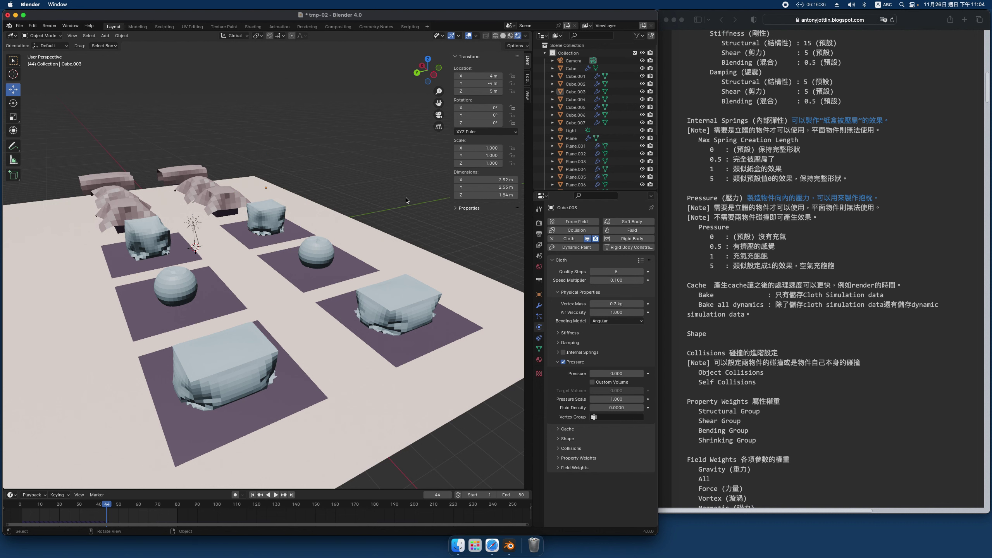
click(271, 214)
click(444, 220)
key(space)
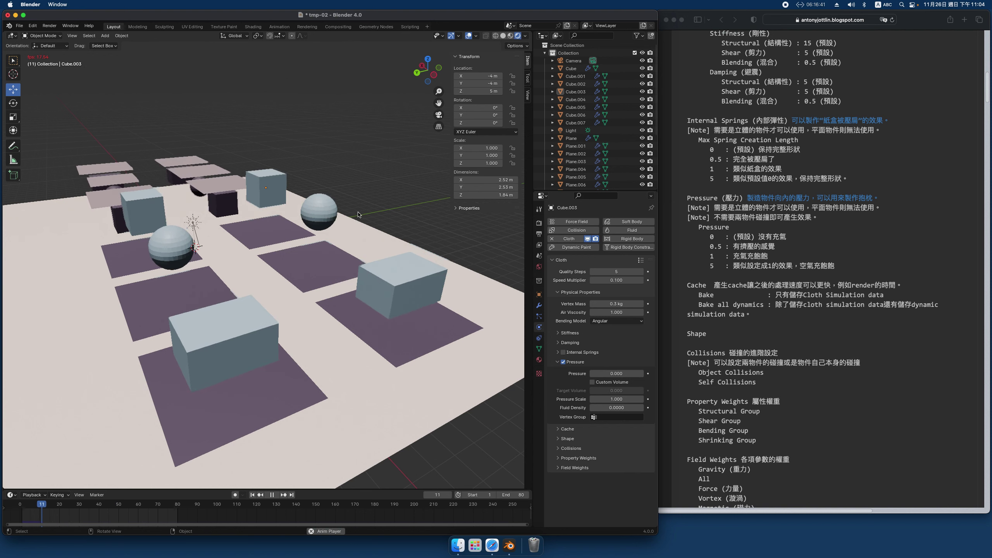
Step: Lower the right-mat box's Speed Multiplier to 0.200 and the left-mat cube's to 0.300
click(408, 306)
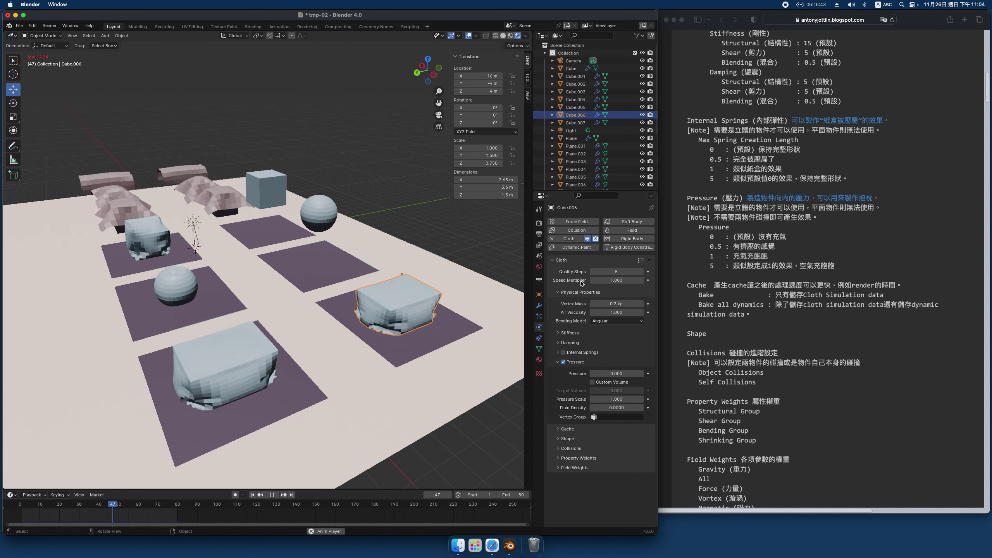
click(592, 280)
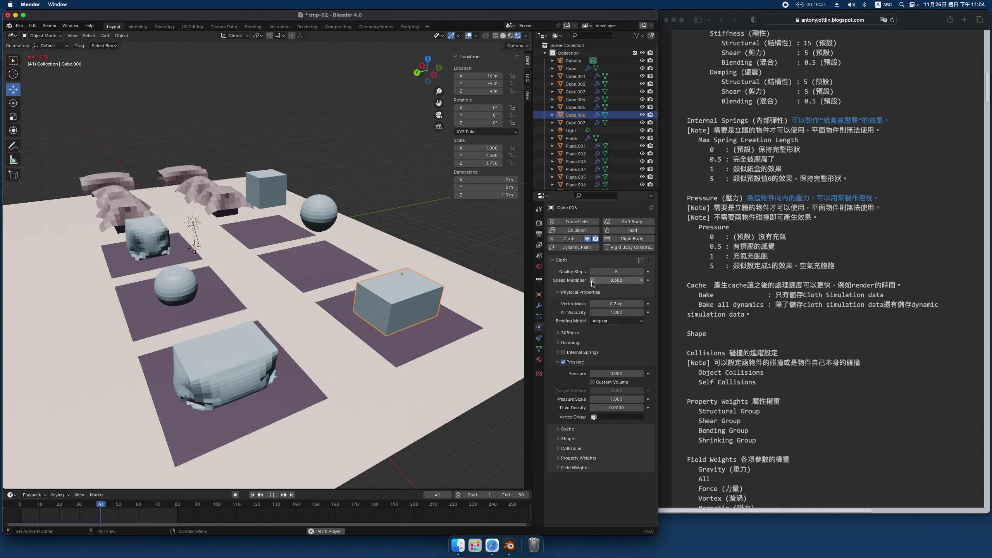
click(592, 280)
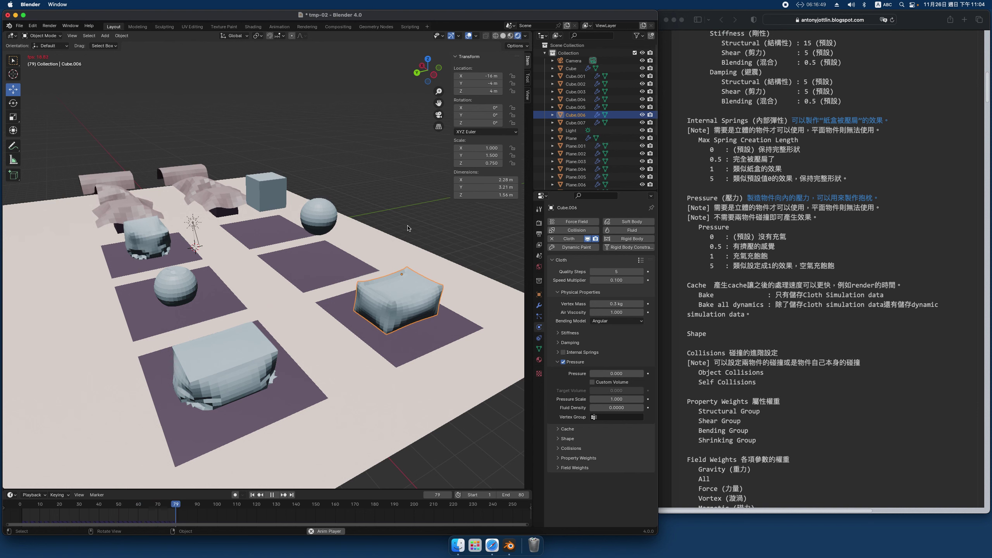
click(163, 234)
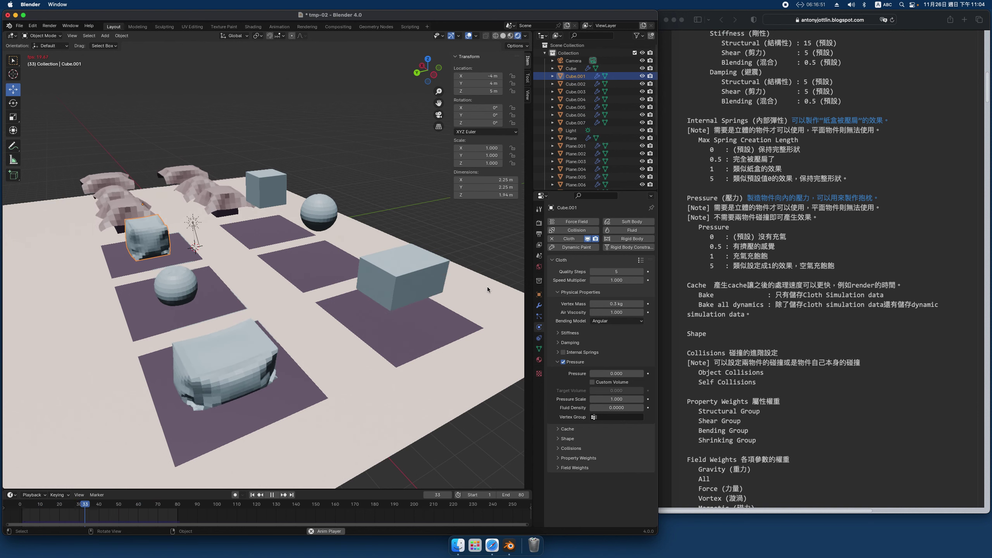
click(593, 281)
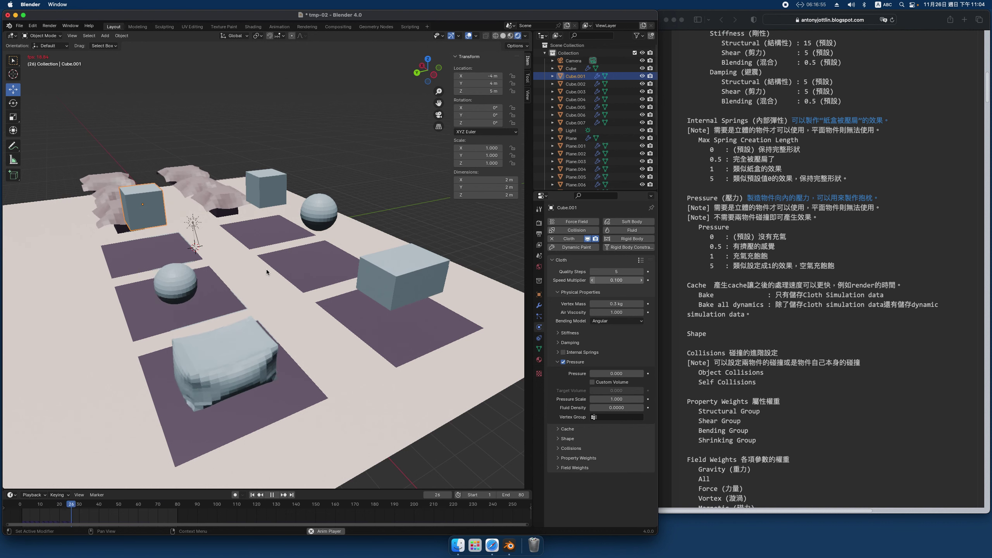
Step: Set the front-left sphere's Speed Multiplier to 0.400 and lower the large front box's
click(171, 285)
click(592, 281)
click(592, 281)
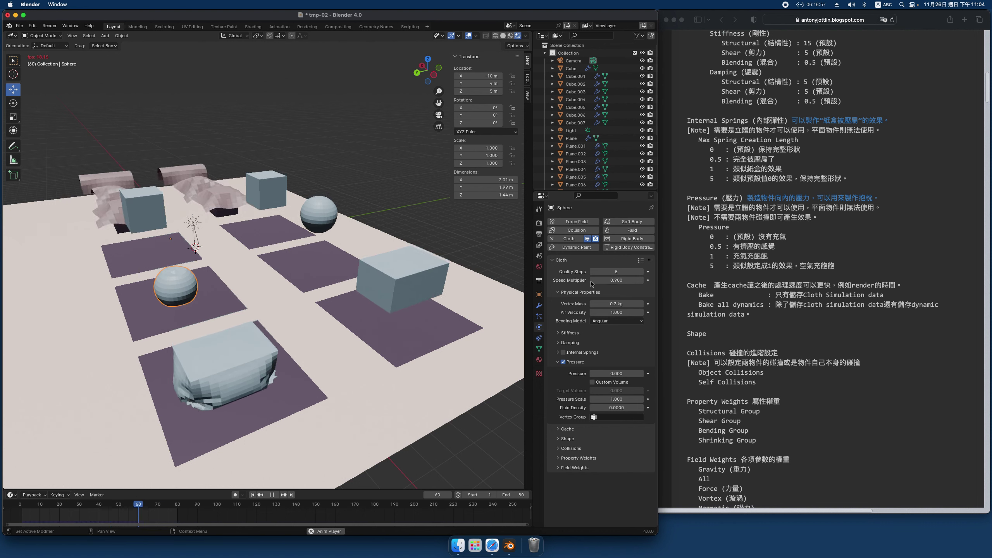
click(593, 280)
click(593, 280)
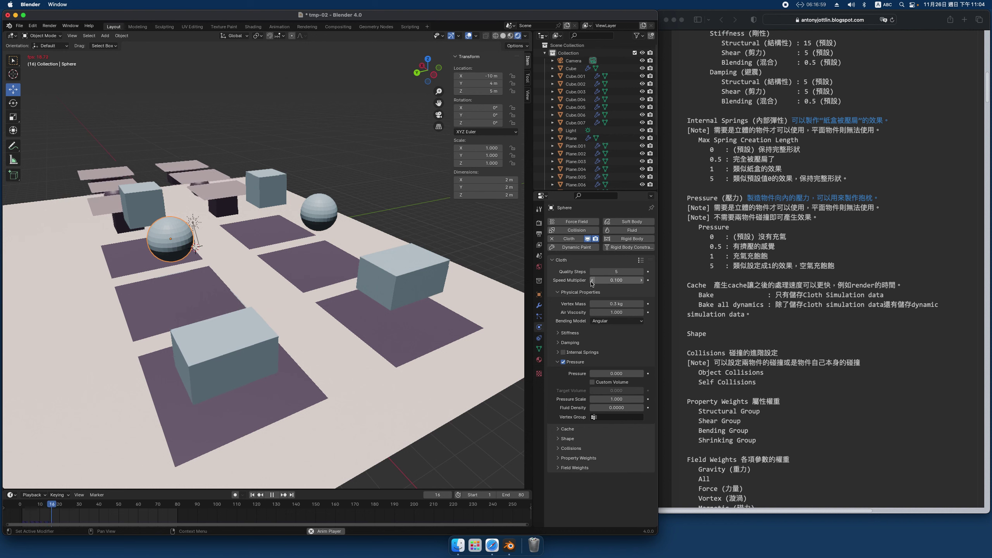
click(218, 355)
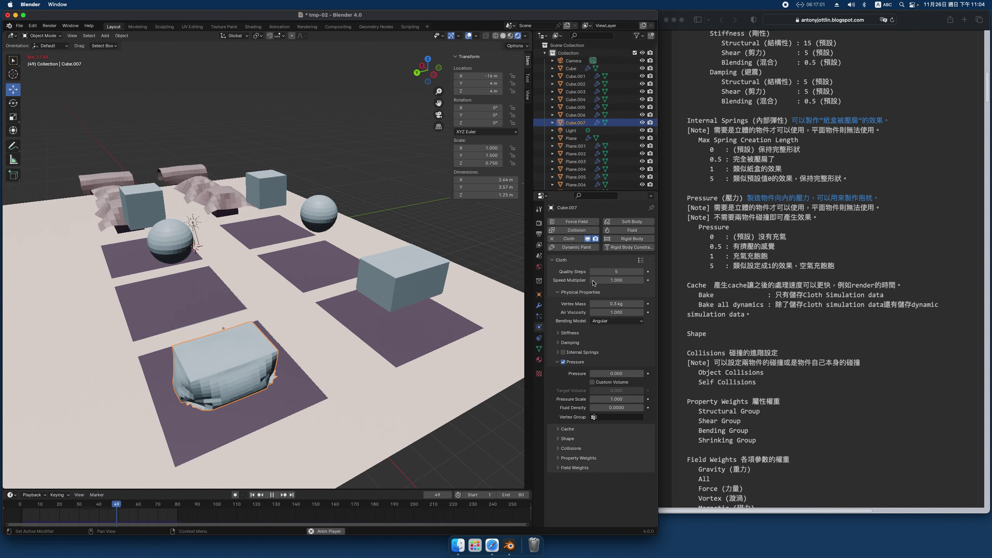
click(593, 280)
click(593, 280)
click(592, 280)
click(593, 280)
click(593, 280)
click(593, 280)
click(592, 281)
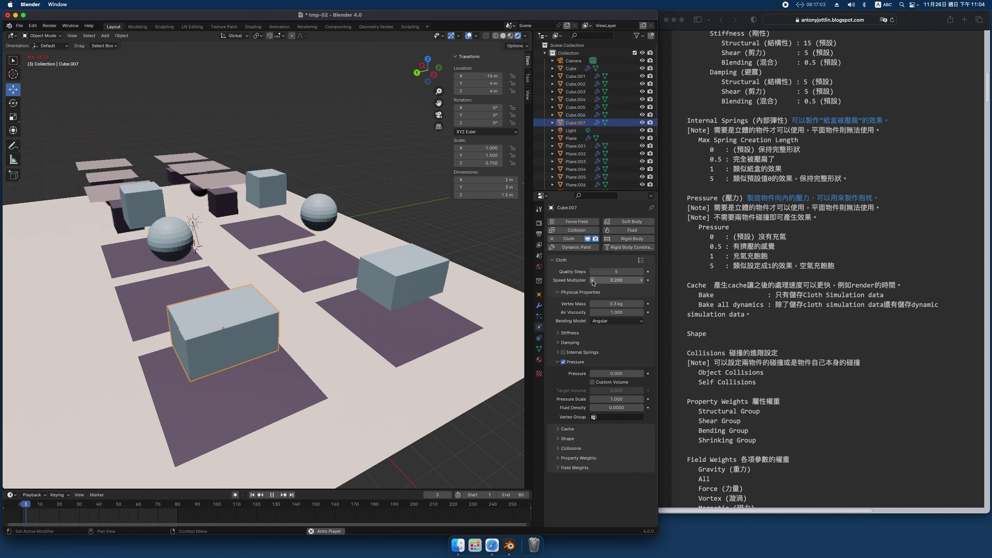
click(267, 191)
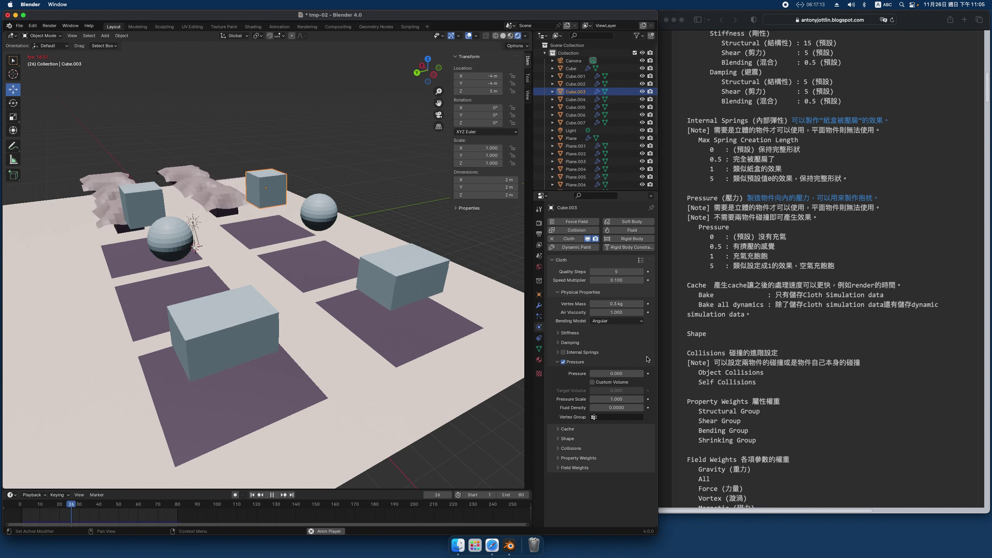
Step: Set the small back cube's cloth Pressure to 1.000 and check the rear sphere's Pressure
click(625, 373)
text(1)
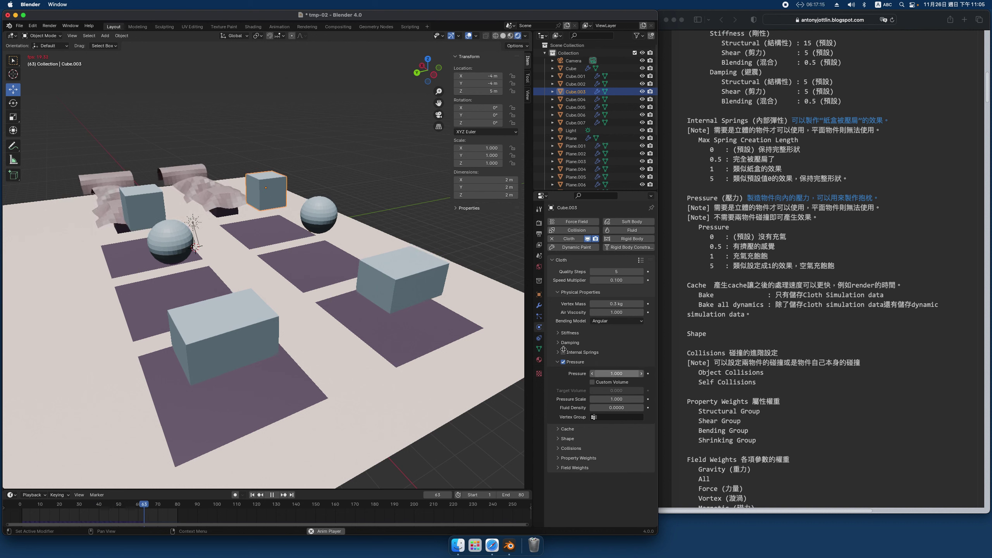
key(Return)
click(333, 222)
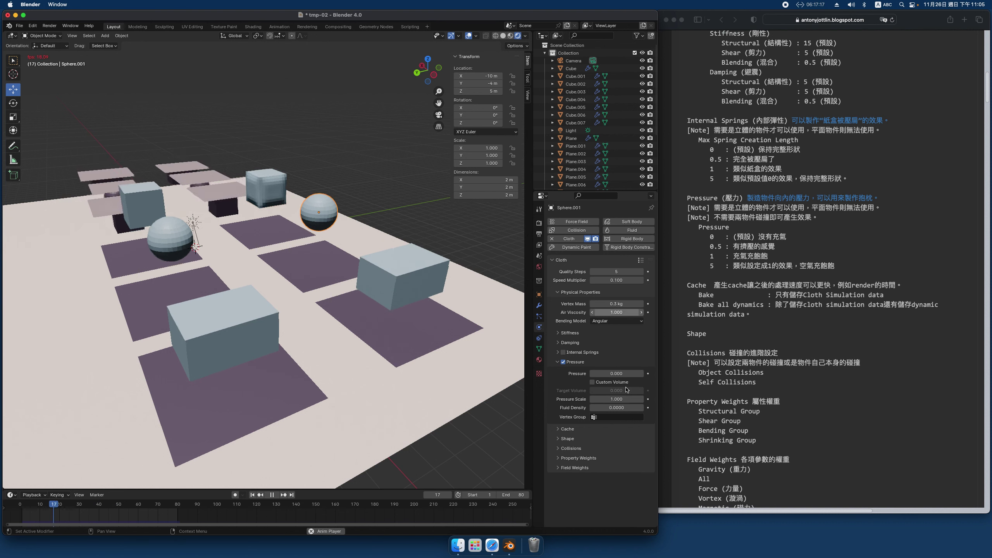
click(623, 374)
text(1.000)
key(Return)
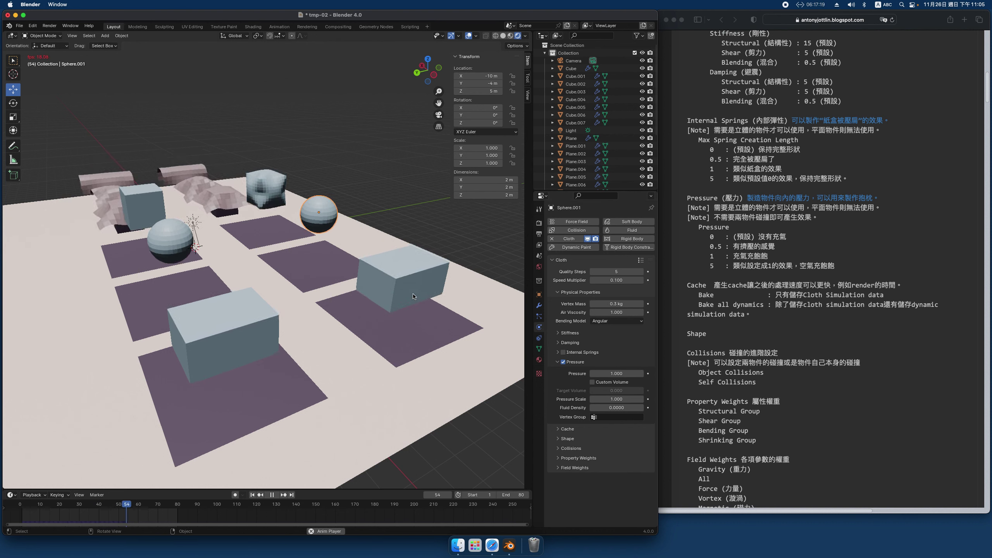
Step: Give the flat box on the right mat a cloth Pressure of 1.000, then stop playback
click(402, 281)
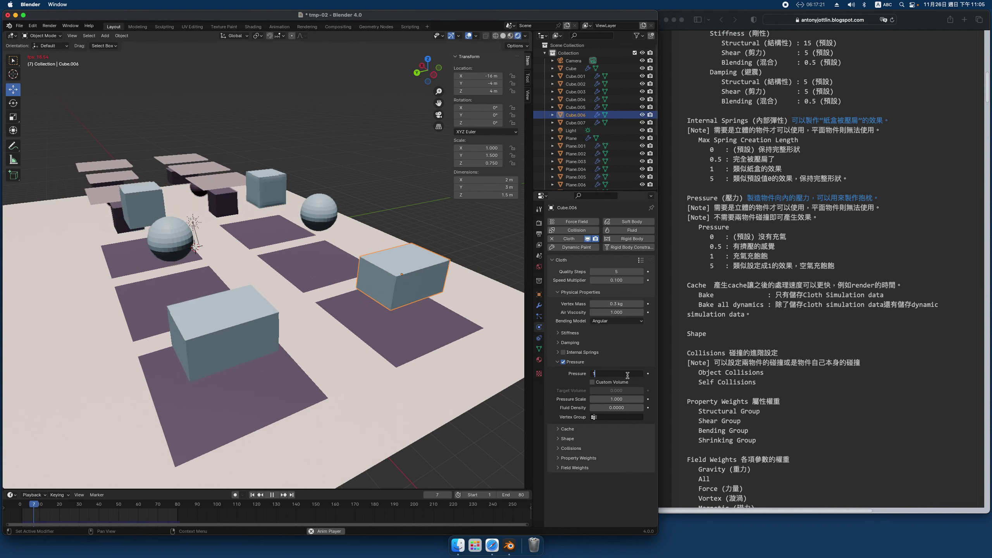
click(616, 374)
text(1)
key(Return)
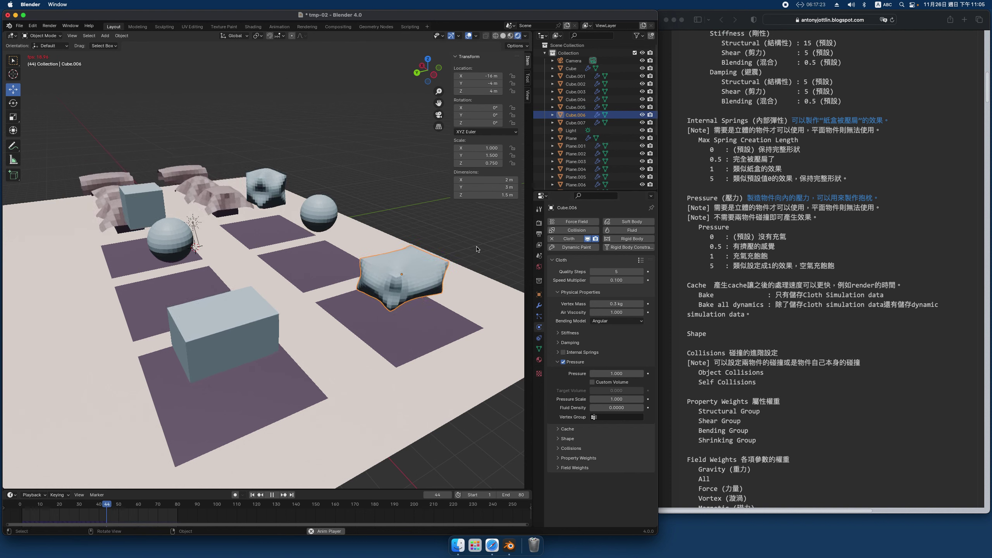
key(space)
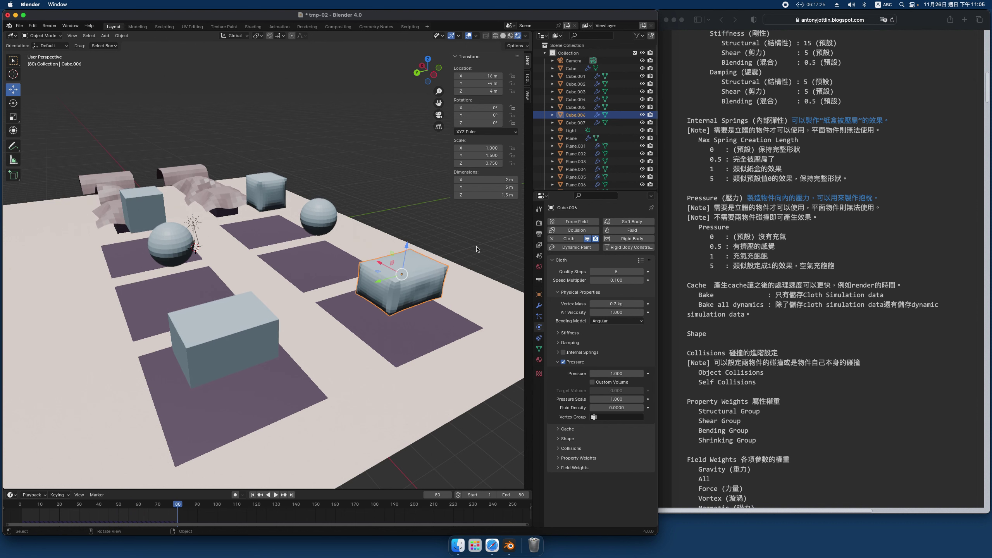
Step: Select the front box, spheres and small back cube in turn to inspect their cloth settings
click(231, 291)
click(175, 247)
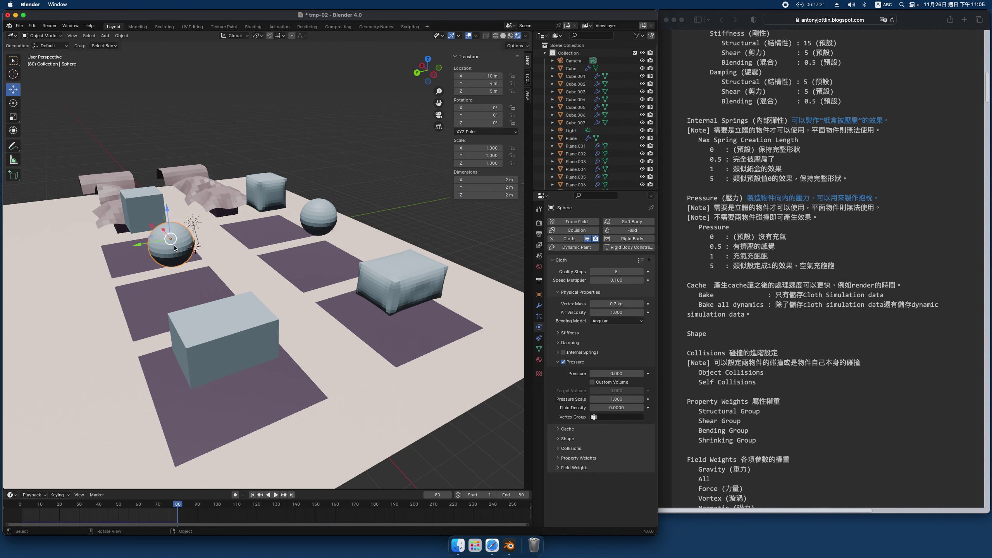
click(152, 215)
click(228, 336)
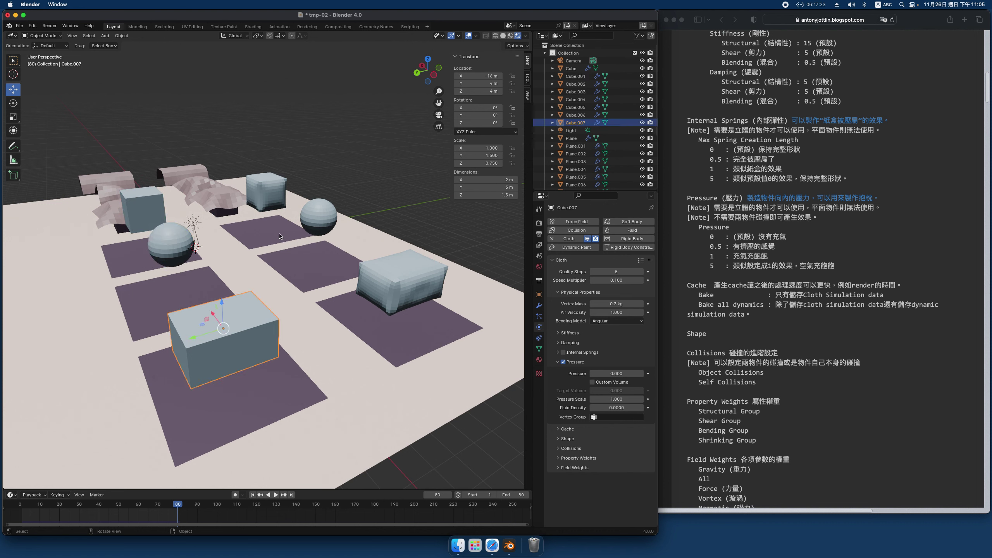
click(273, 201)
click(321, 217)
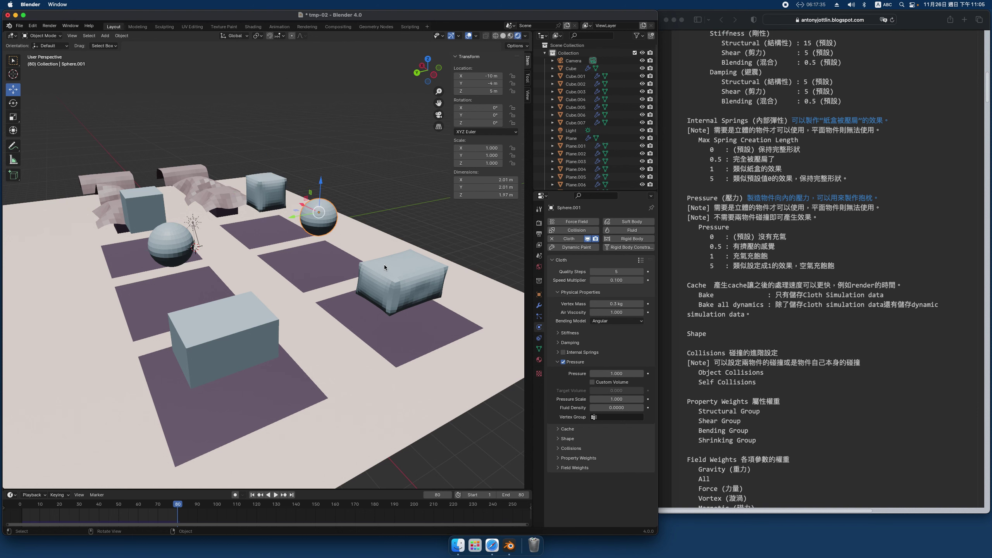
click(386, 269)
click(274, 197)
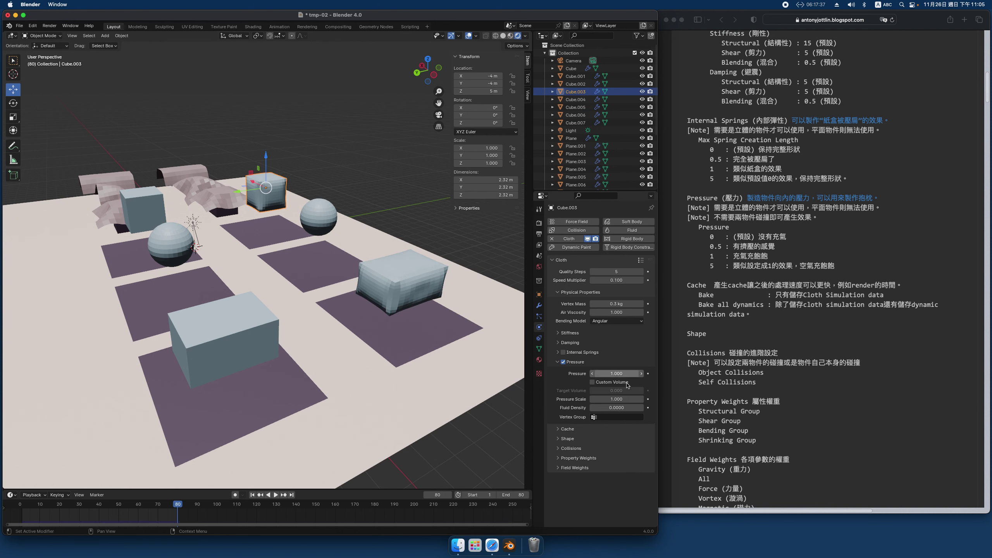
Step: Turn on Show in Viewport for Cube.006's Subdivision modifier, then select Sphere.001
click(539, 306)
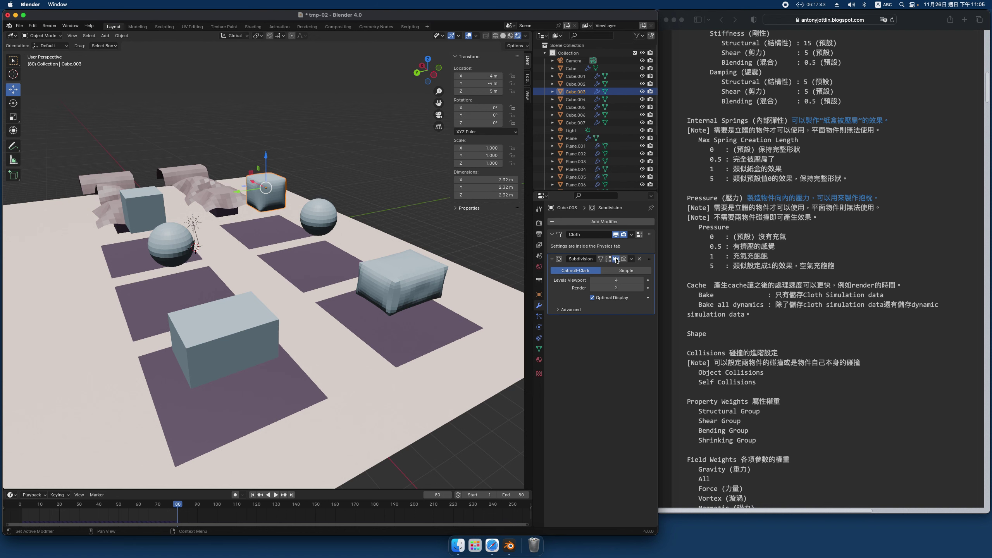
click(335, 224)
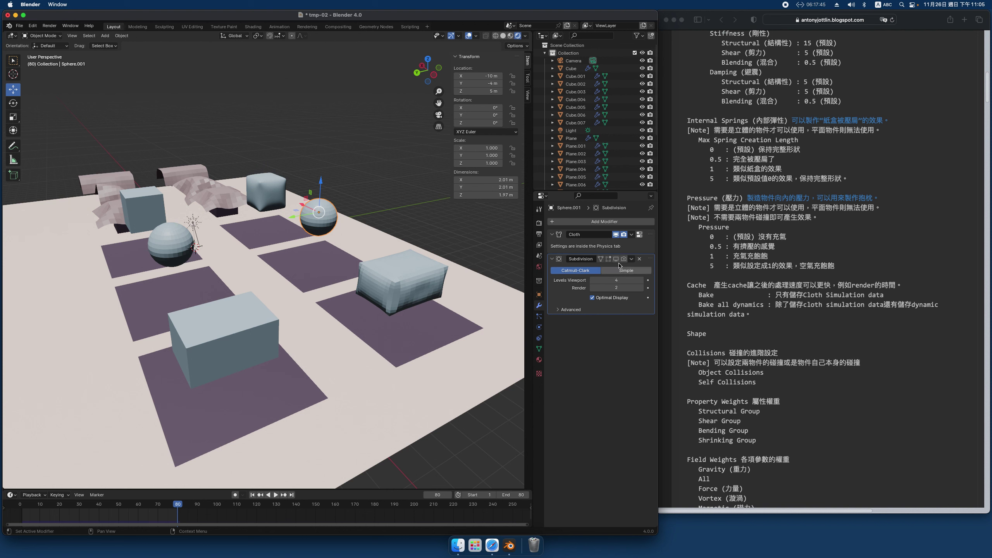
click(401, 279)
click(616, 259)
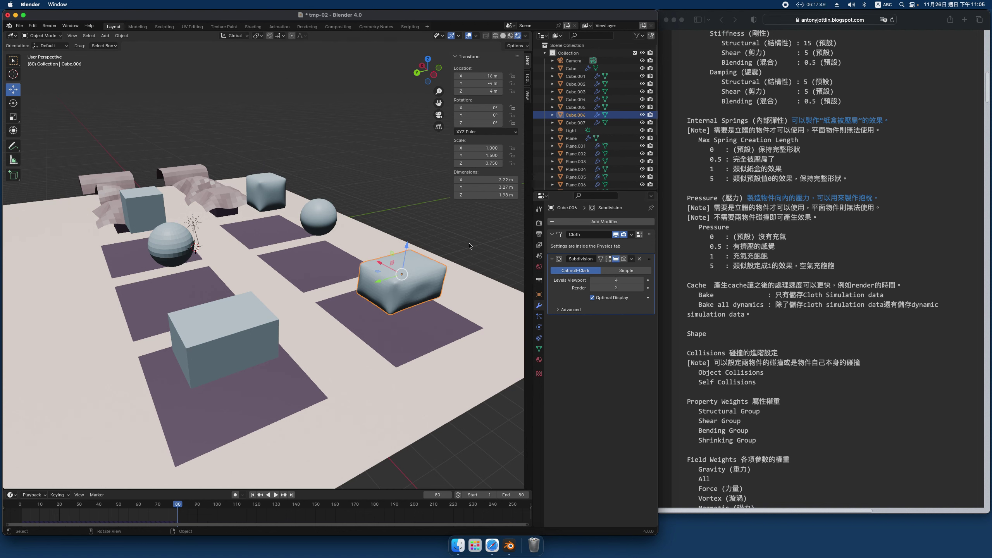
key(alt+a)
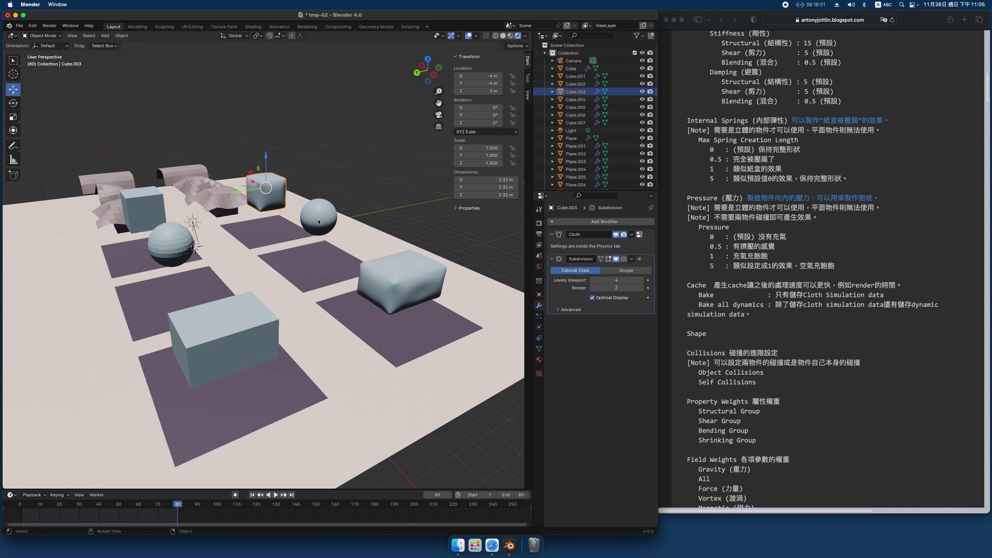
click(318, 219)
Step: Replay the cloth simulation and show Cube.003's Cloth physics settings, Pressure 1.000
key(space)
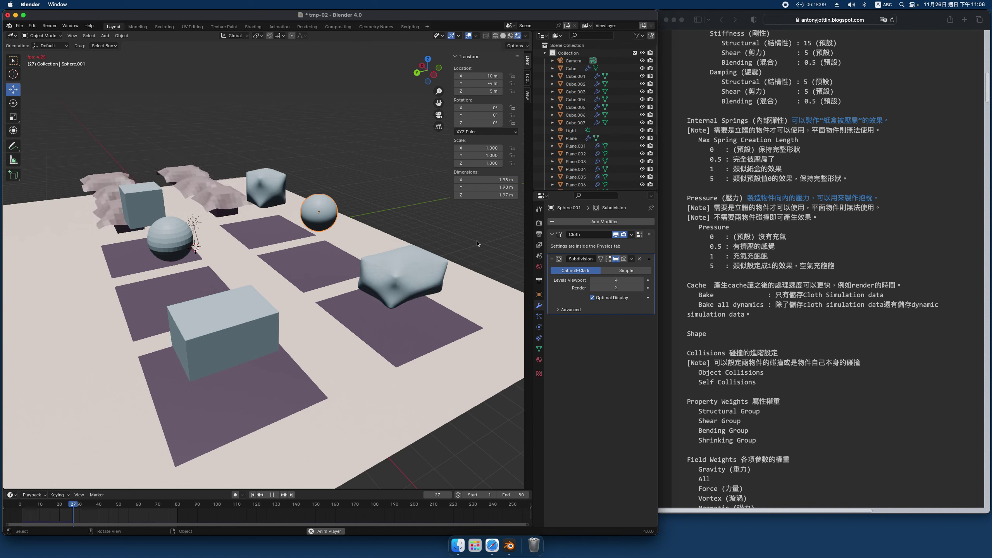
click(540, 328)
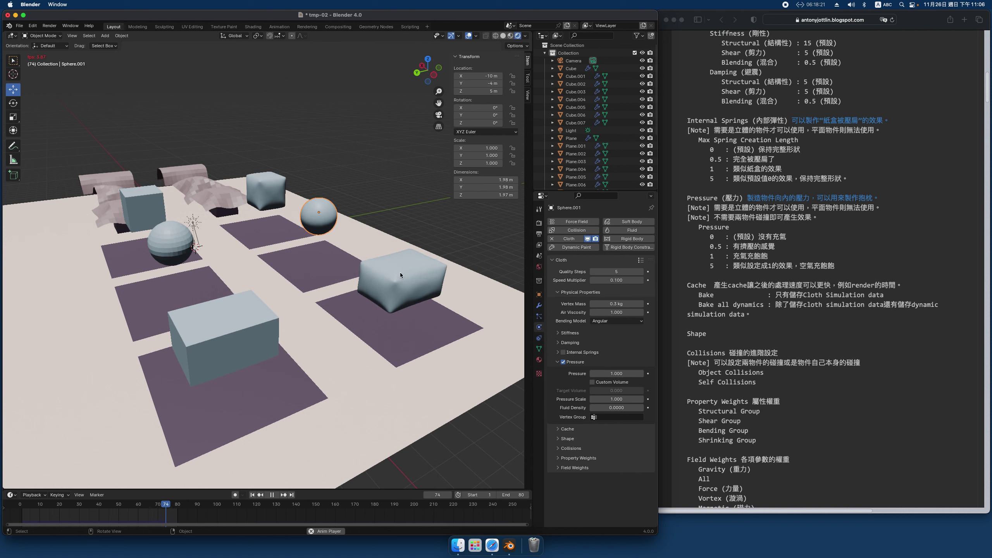
click(272, 194)
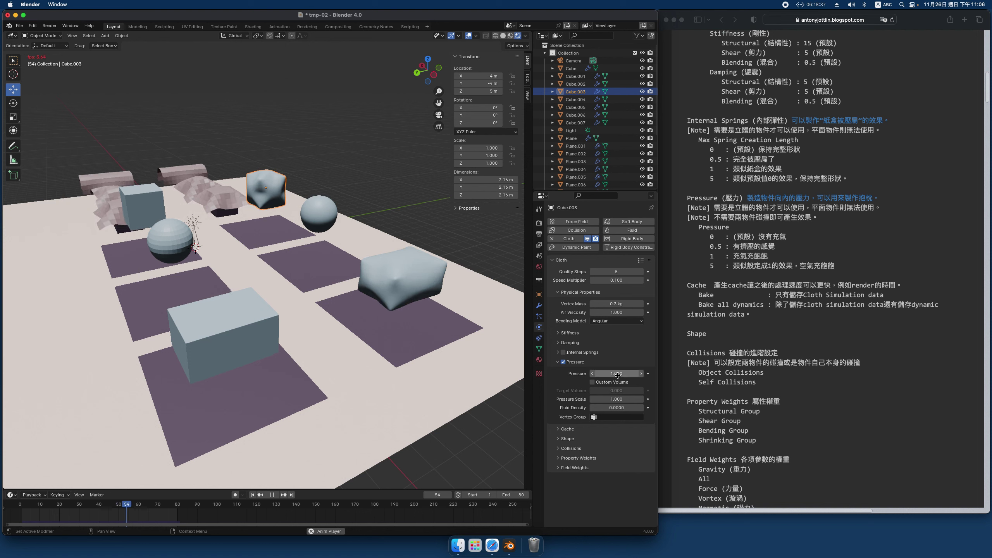
Step: Reduce the small back cube's cloth Pressure to 0.500
click(617, 374)
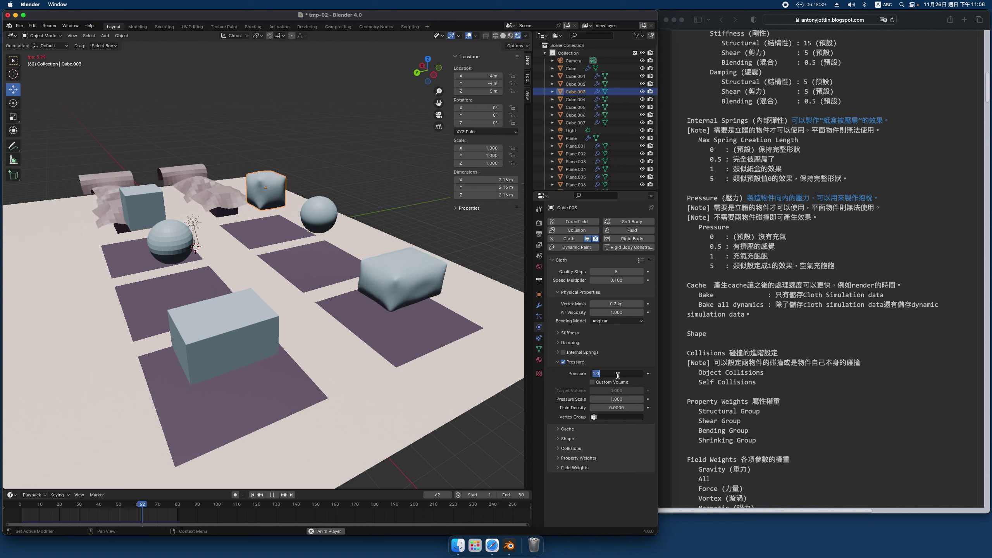
text(05)
key(Return)
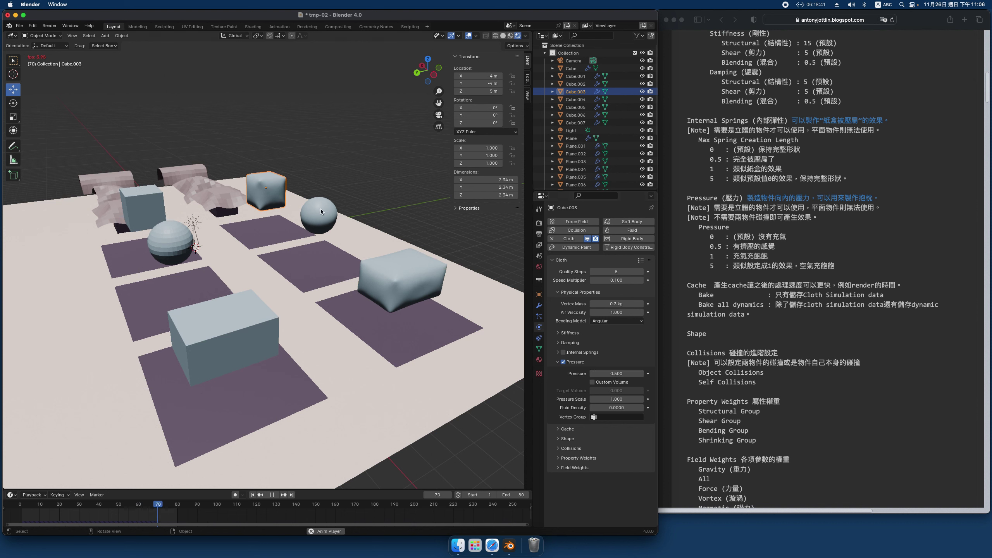
Step: Set the flat right box's cloth Pressure to 0.500, deselect it, and stop playback
click(321, 208)
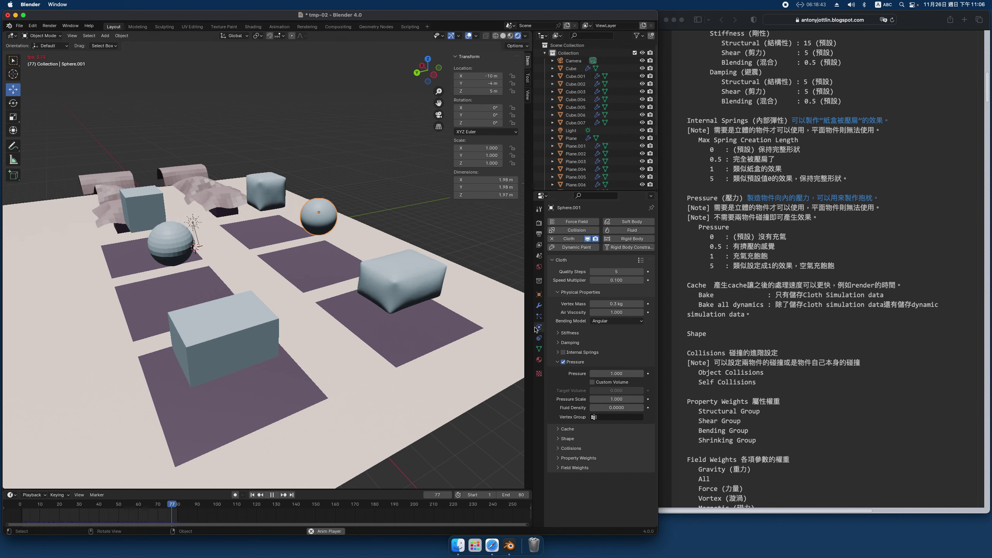
click(391, 261)
double_click(621, 374)
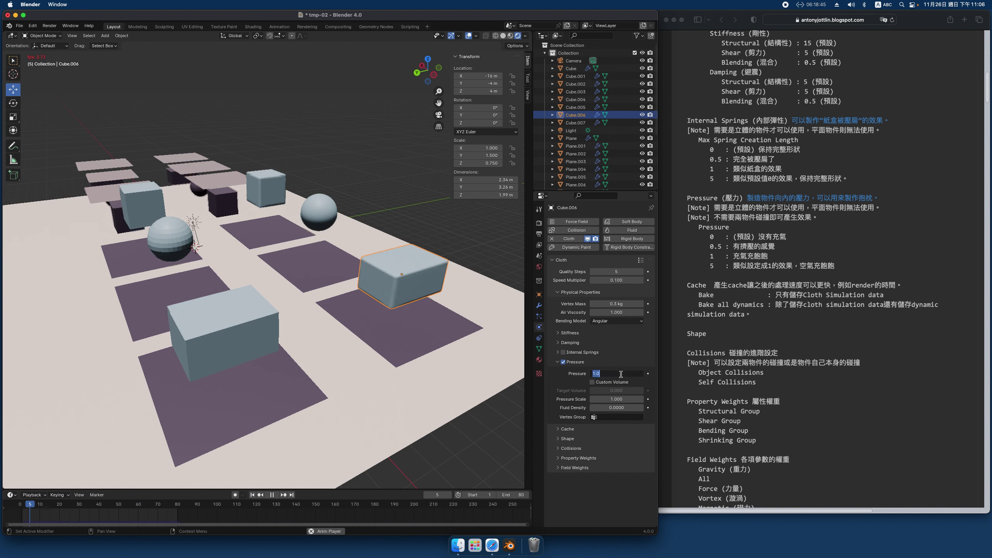
text(0.5)
key(Return)
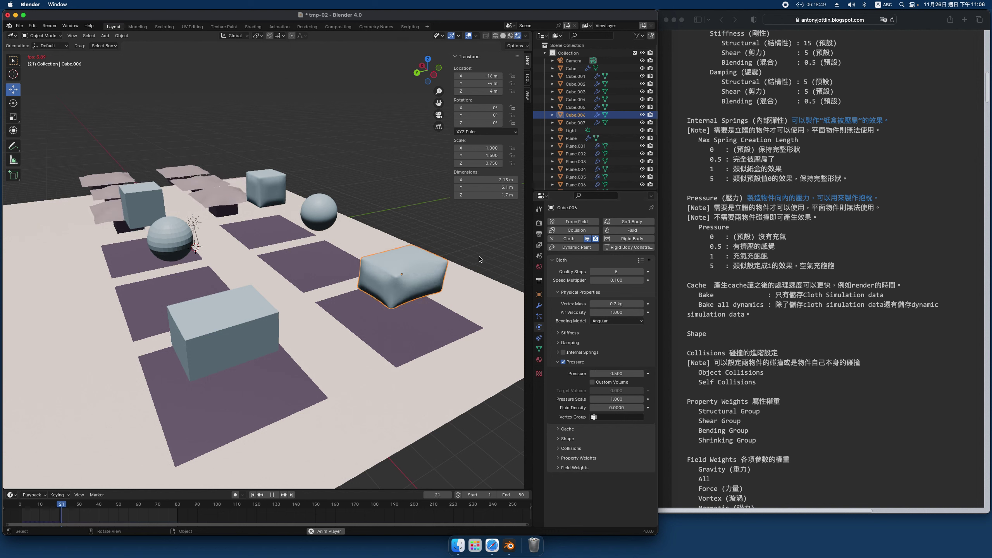
key(alt+a)
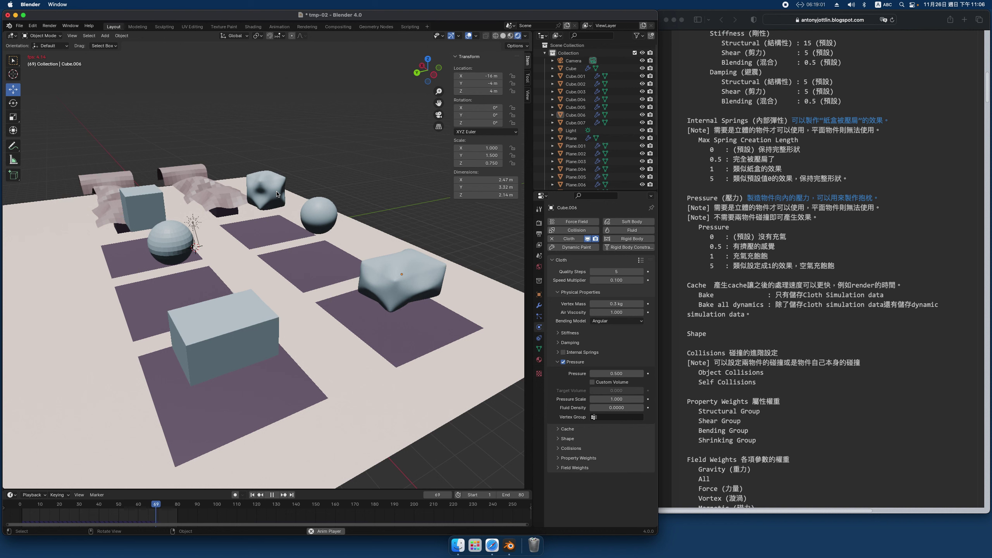
key(space)
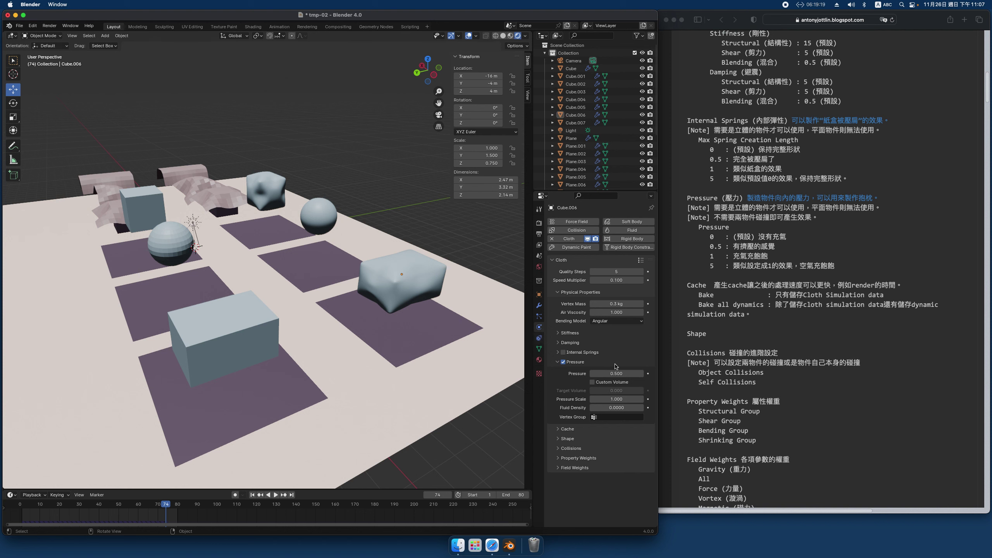
Step: Collapse Pressure, then expand and close the Shape and Cache subpanels (Start 1, End 250)
click(616, 364)
click(617, 372)
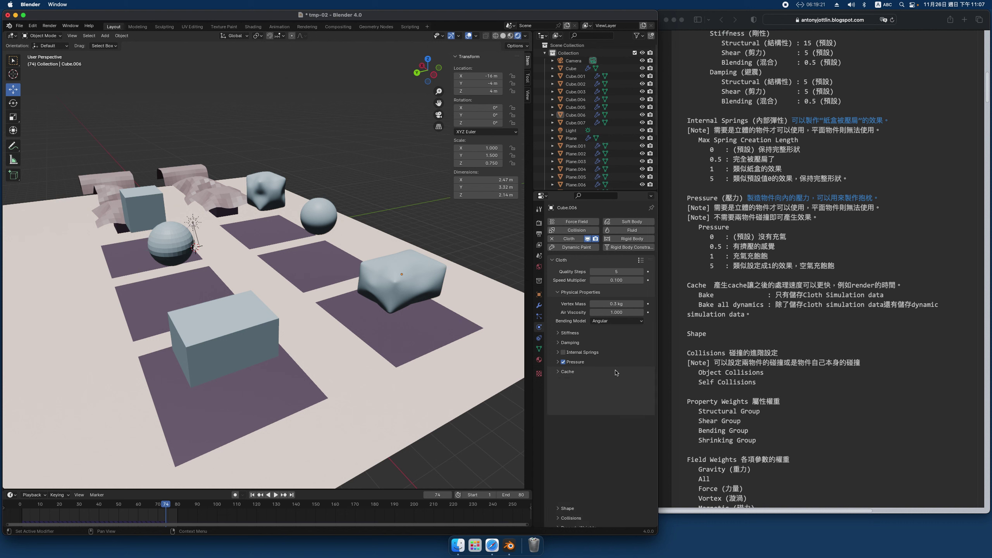
click(616, 381)
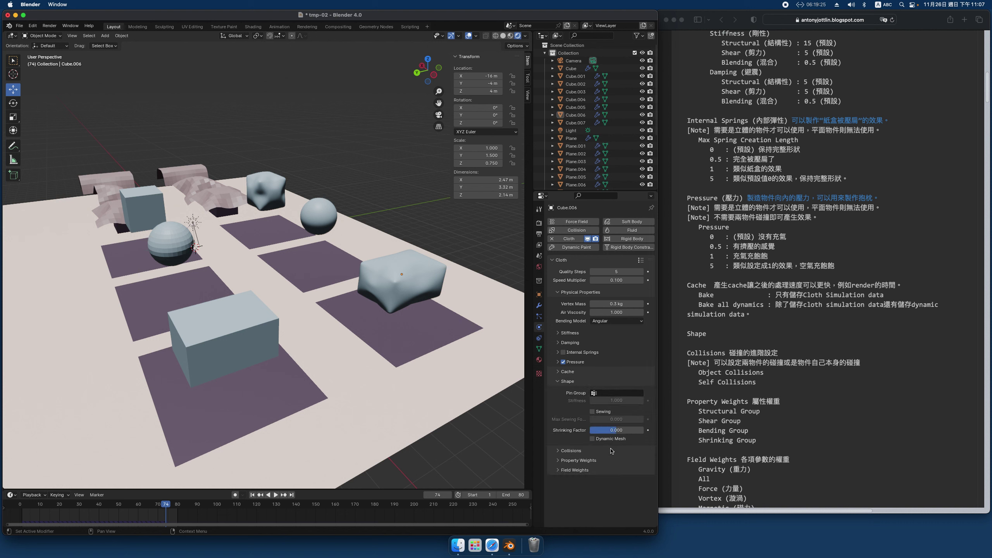
click(598, 382)
click(598, 371)
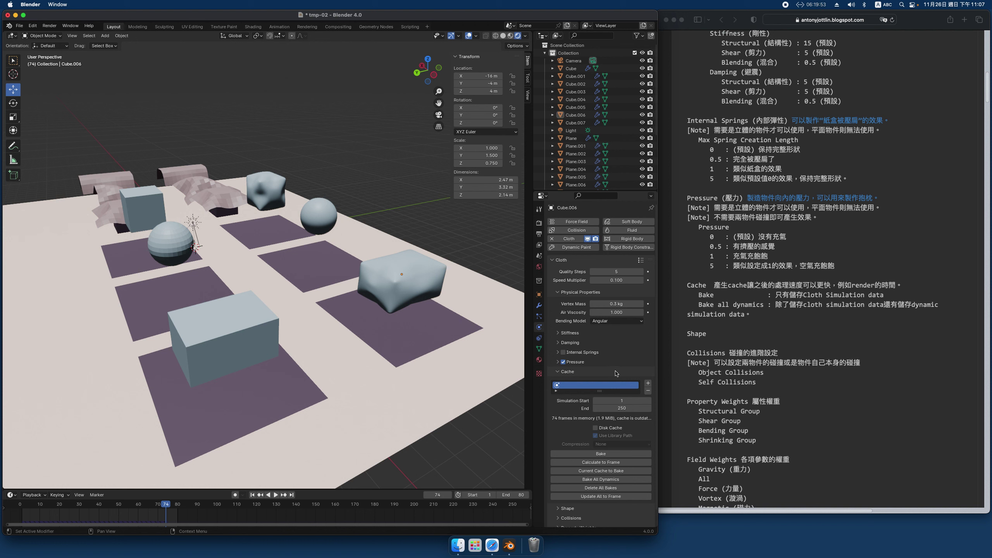
click(615, 373)
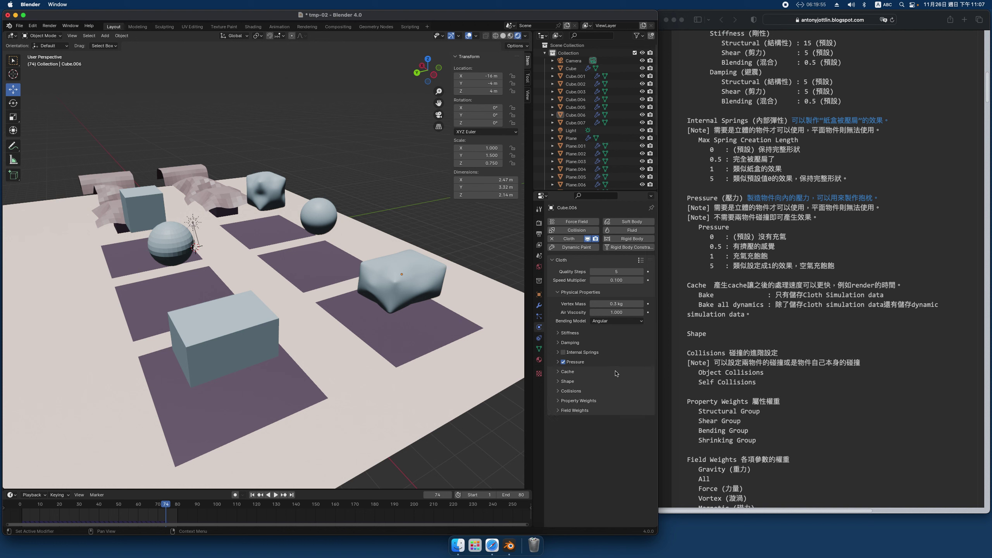